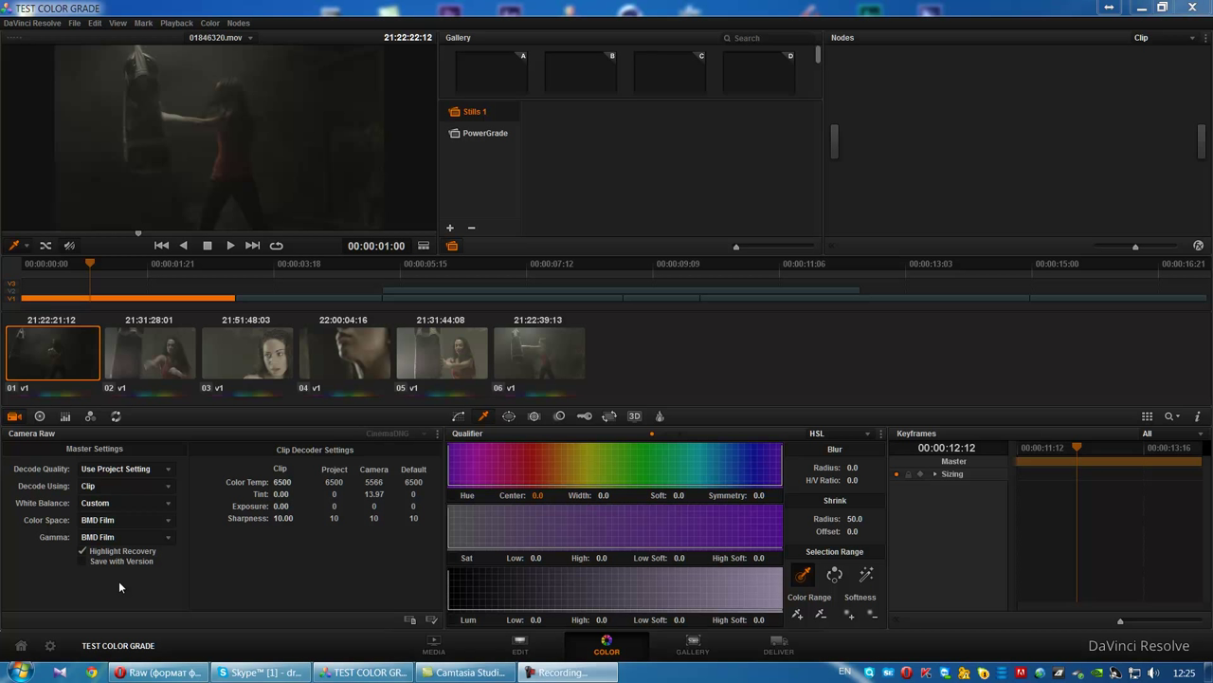
- Glance at the project's Camera Raw settings, then close them without changes
left_click(50, 646)
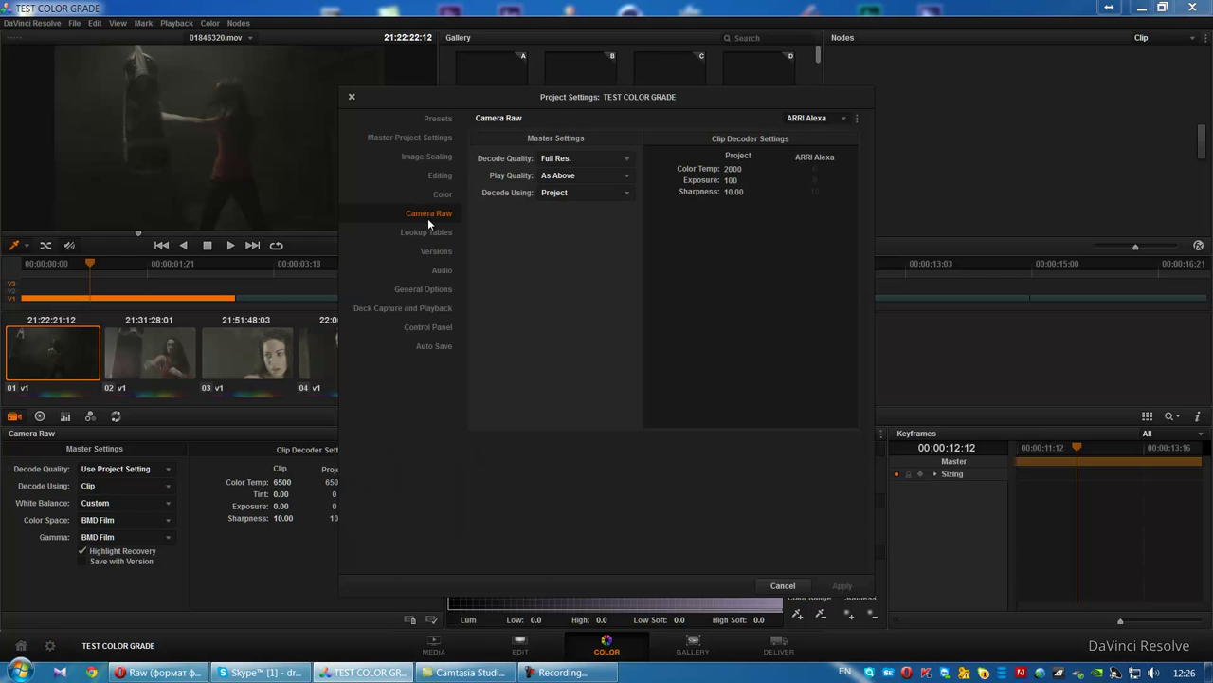
left_click_drag(602, 97, 576, 94)
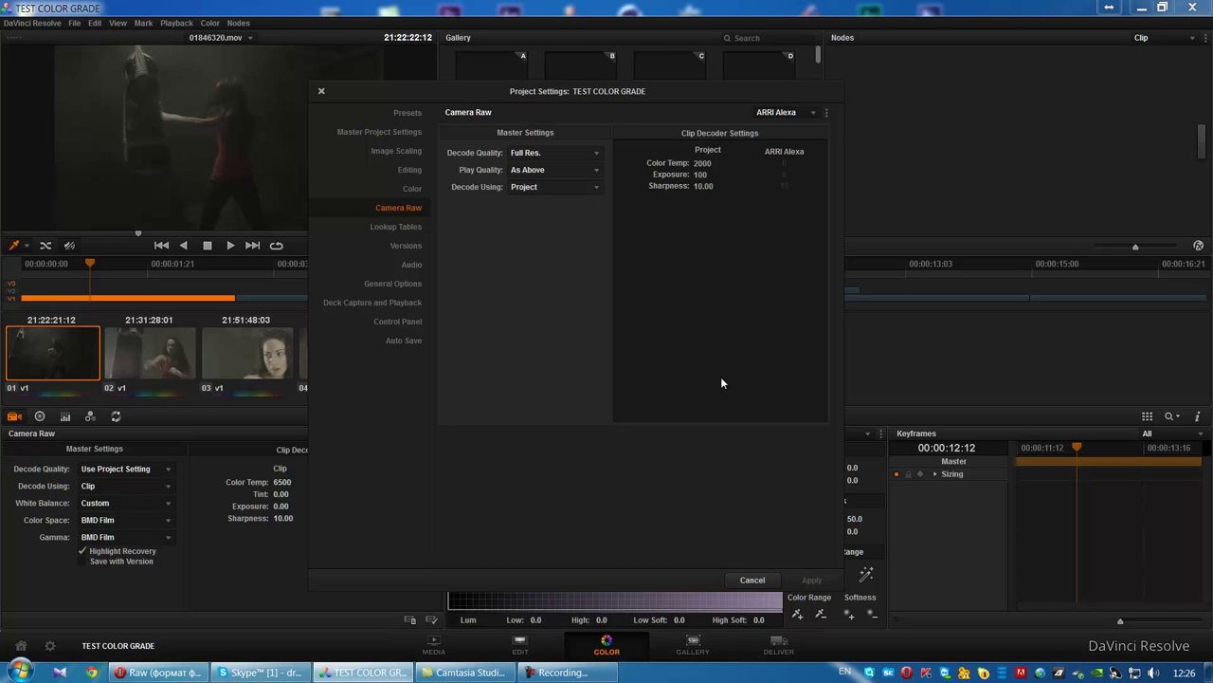
left_click(758, 580)
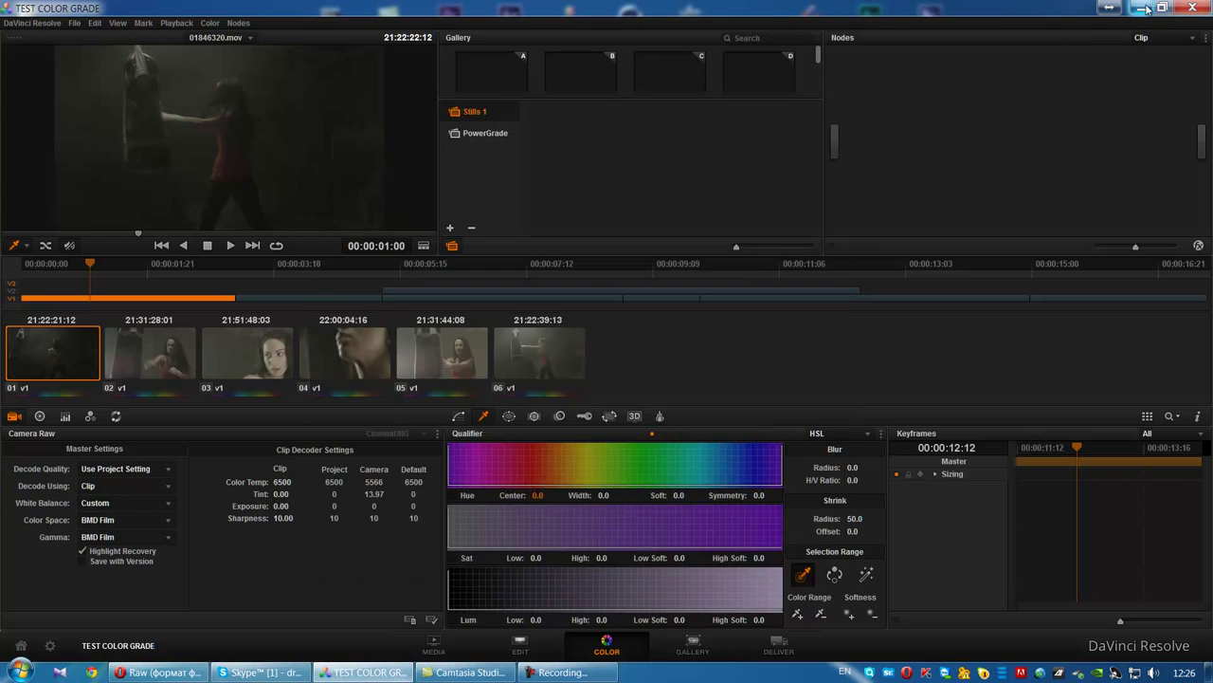
- Minimize Resolve and open the Black Magic (F:) drive in a maximized Computer window
left_click(1143, 9)
double_click(28, 90)
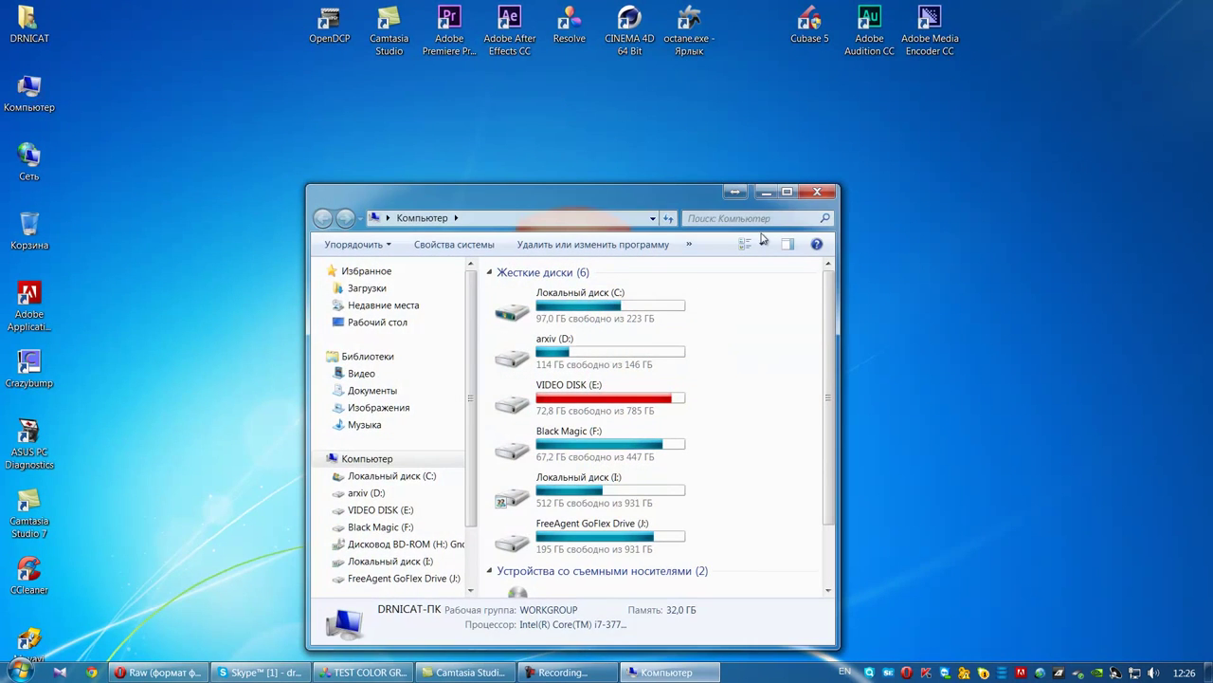
left_click(787, 191)
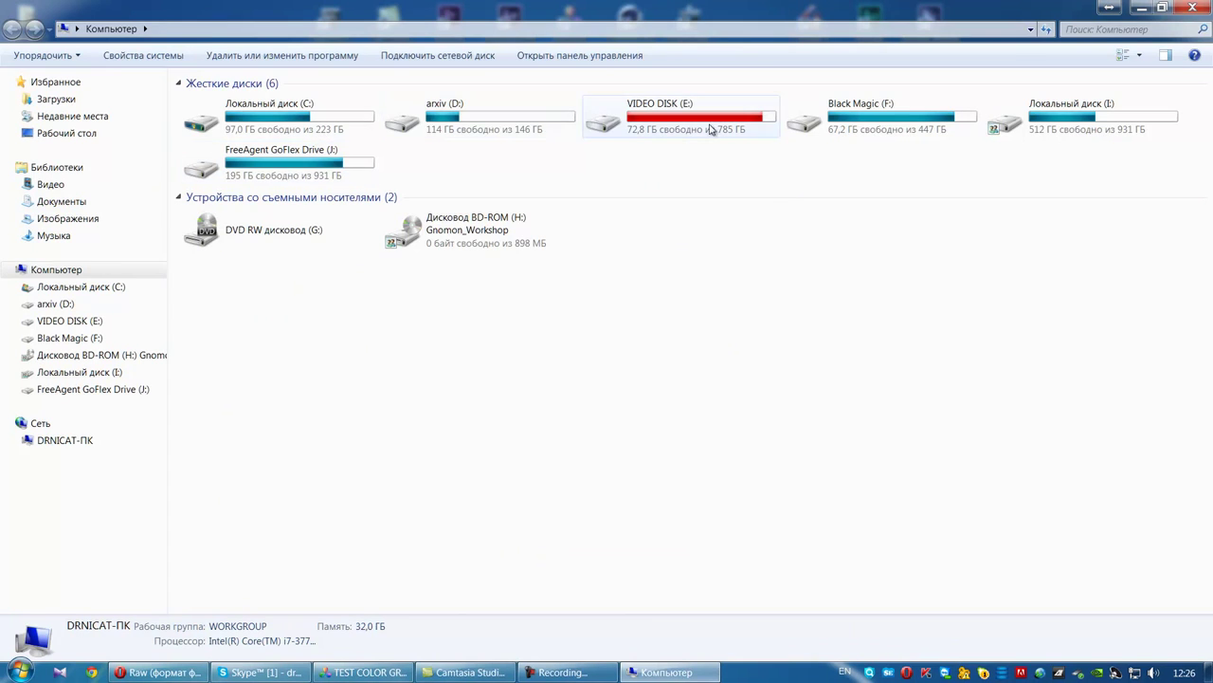
double_click(889, 131)
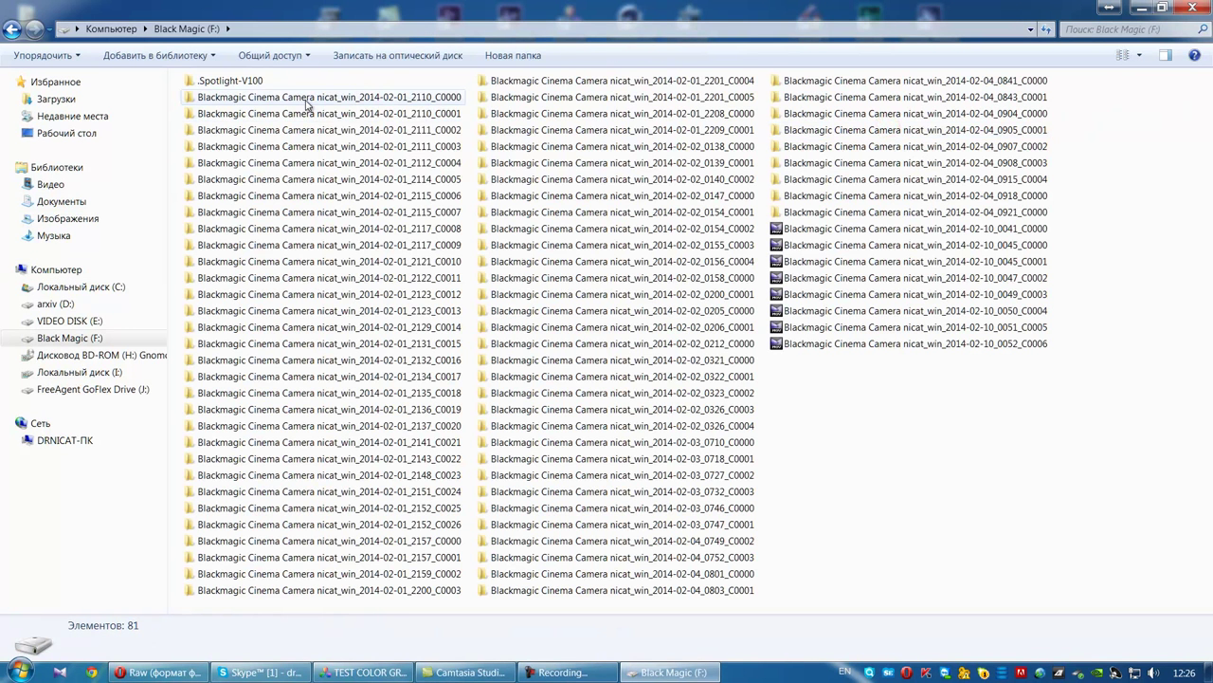
- Browse the first Blackmagic Cinema Camera clip folder and inspect two of its DNG frames
double_click(306, 98)
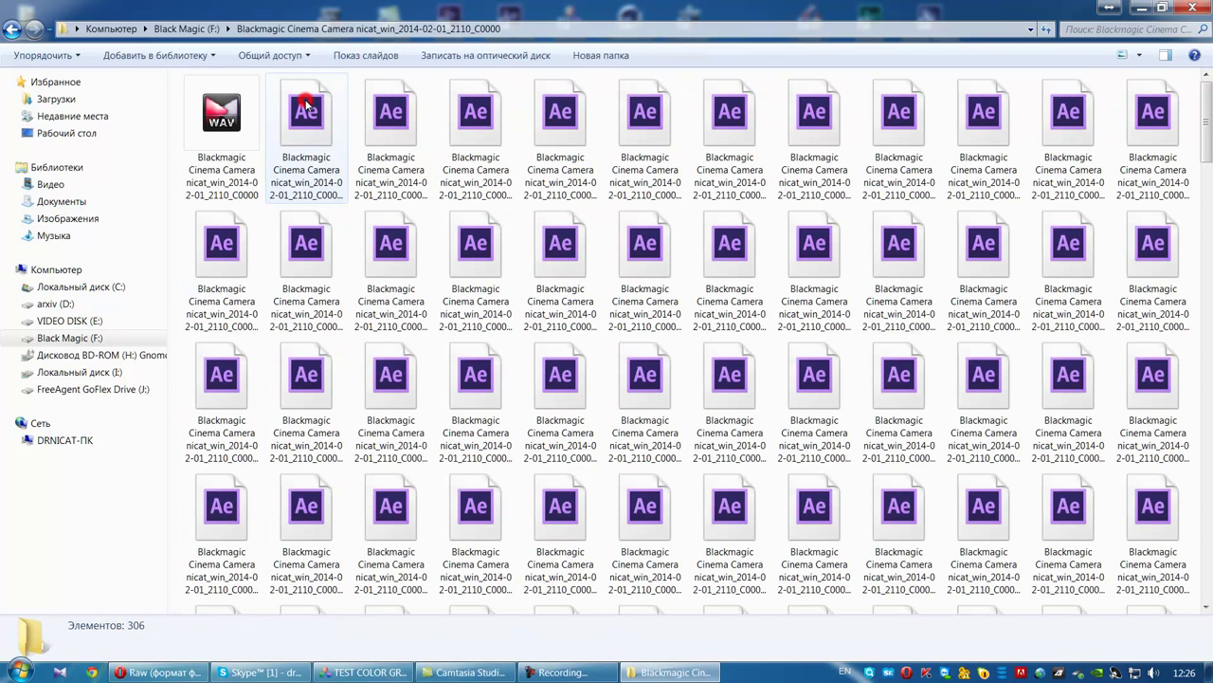
scroll(447, 154, "down", 3)
scroll(447, 155, "up", 3)
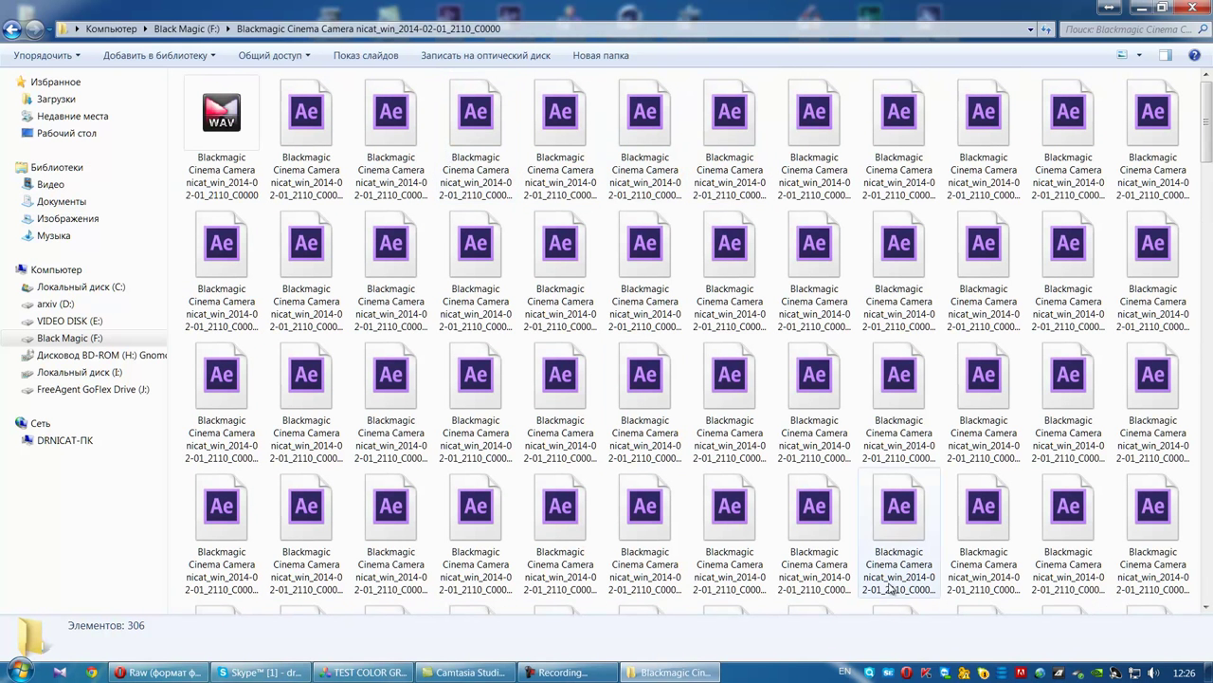
left_click(323, 130)
left_click(498, 127)
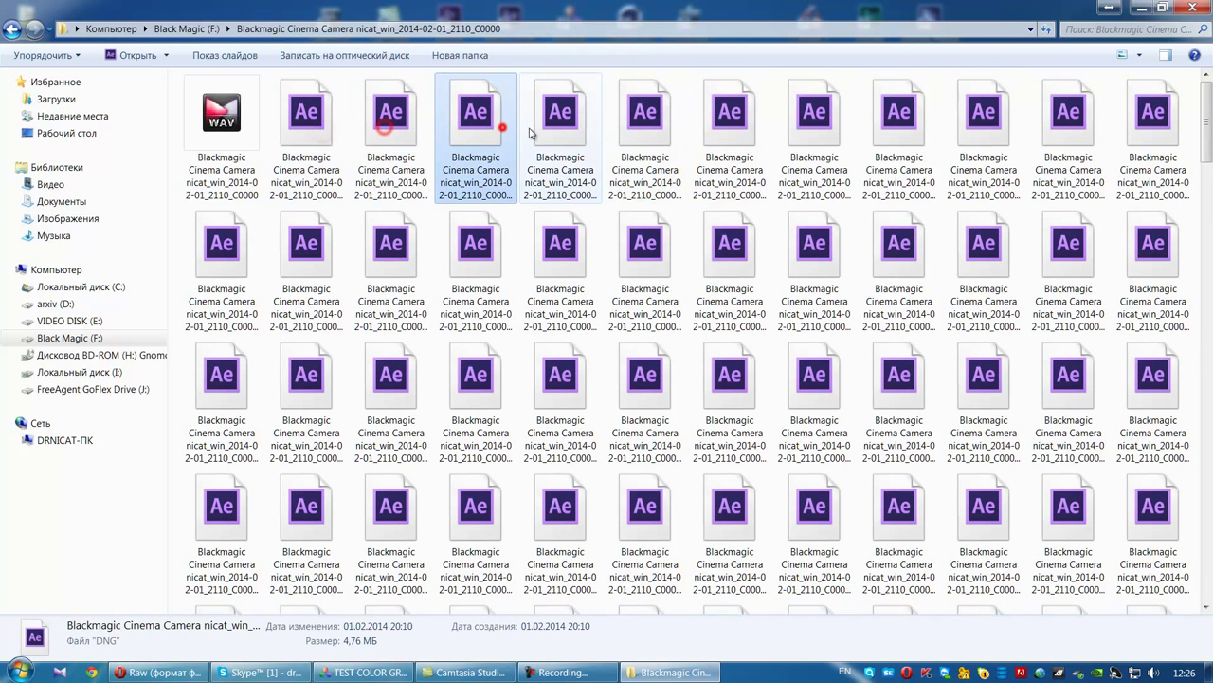
- Look inside a second clip folder, return to the F: drive list, and minimize Explorer
left_click(12, 30)
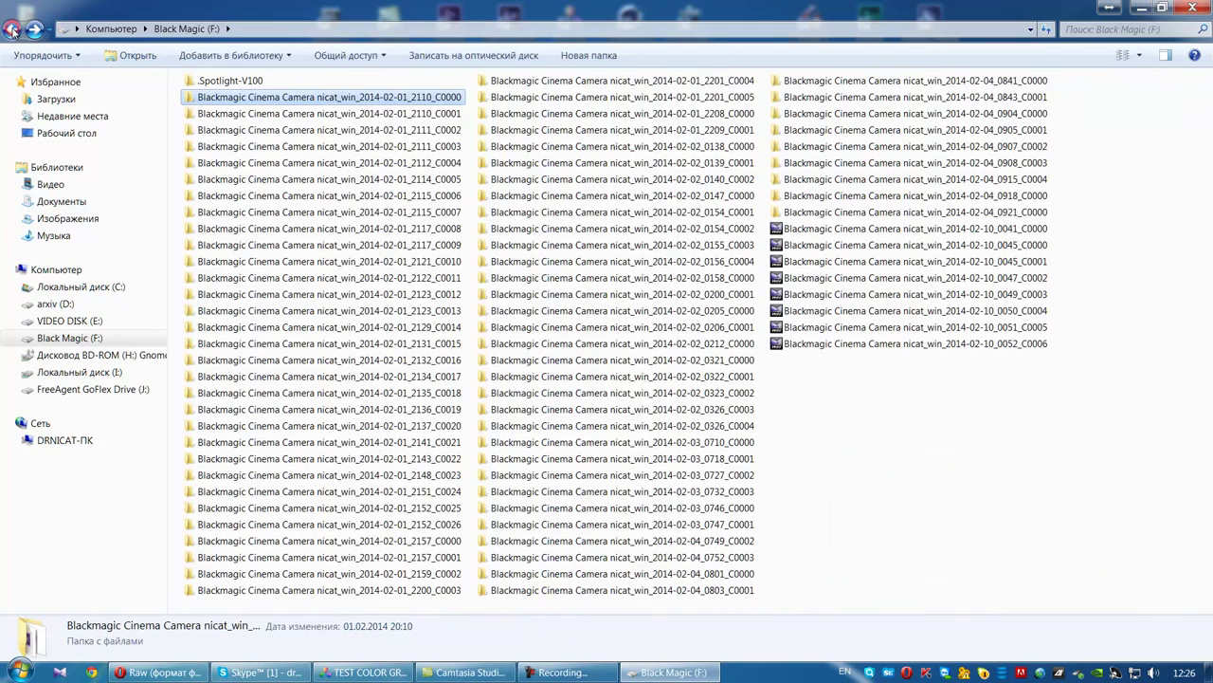
double_click(324, 123)
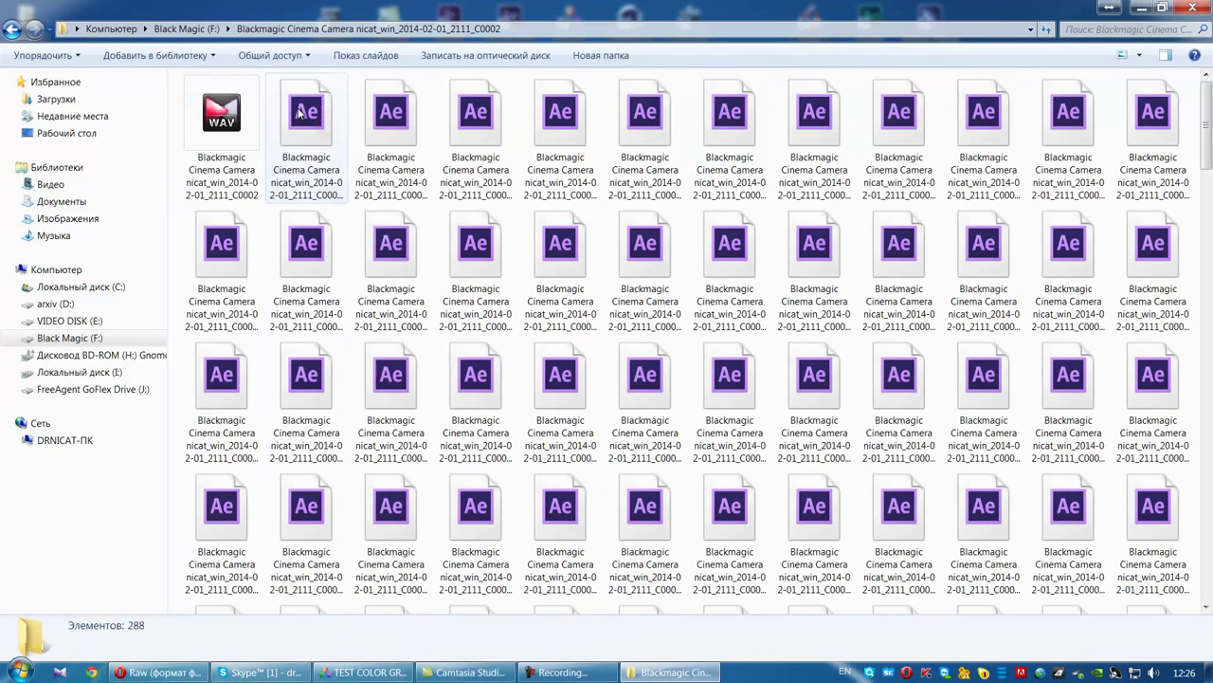
left_click(12, 28)
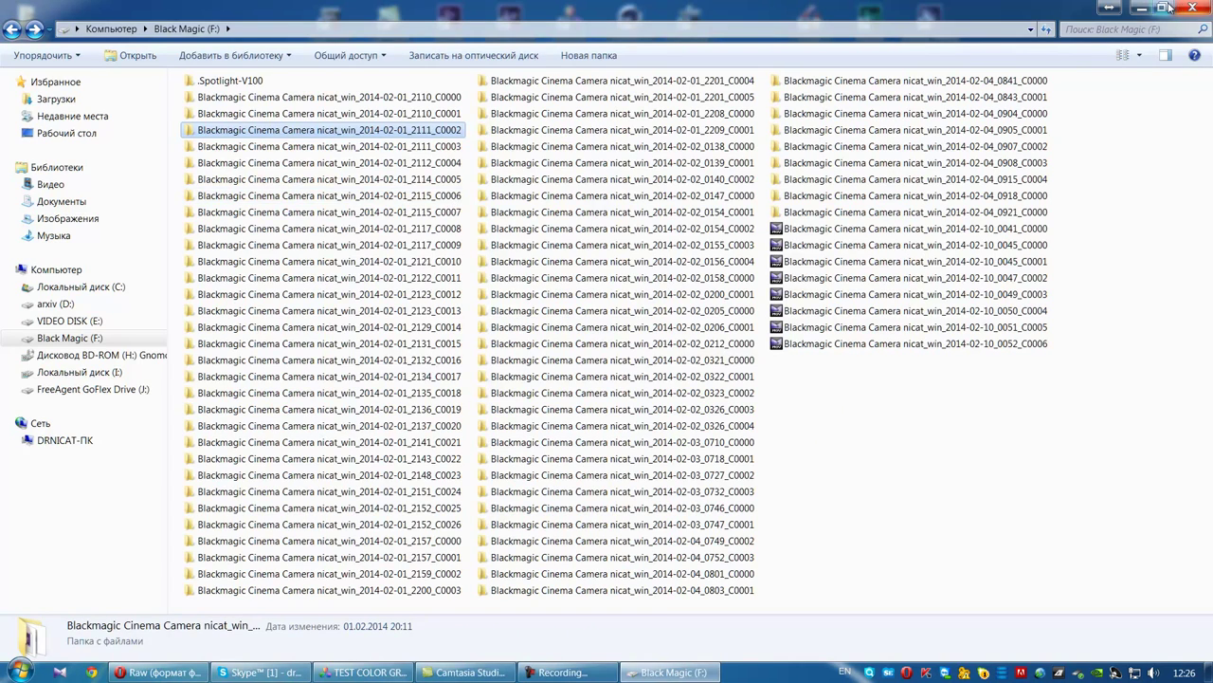
left_click(1109, 8)
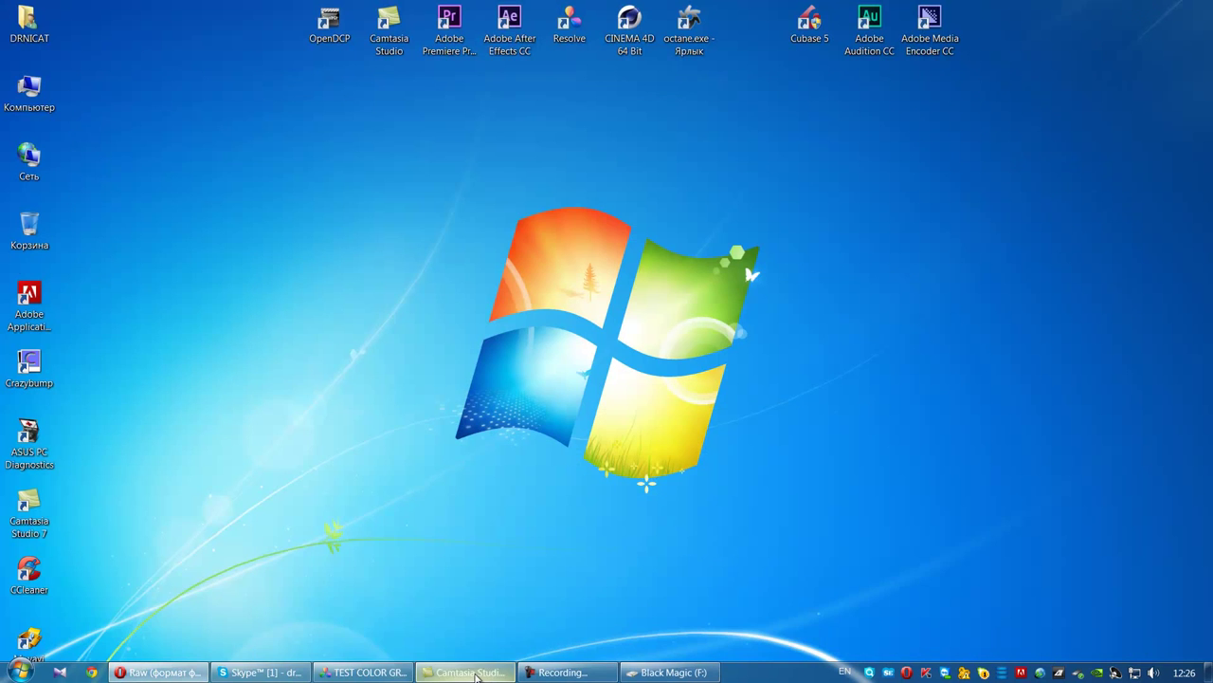
- Restore the TEST COLOR GRADE project from its taskbar button
left_click(354, 674)
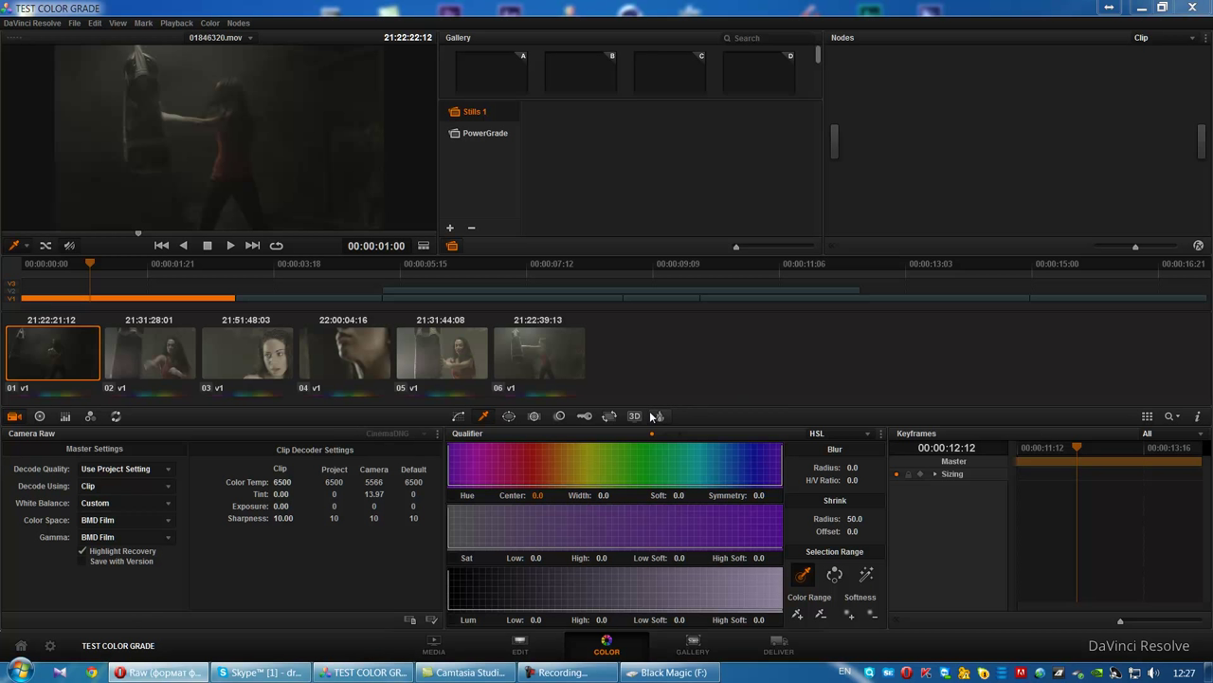
- Open Project Settings on Camera Raw, keeping ARRI Alexa with Full Res. decode quality
left_click(50, 645)
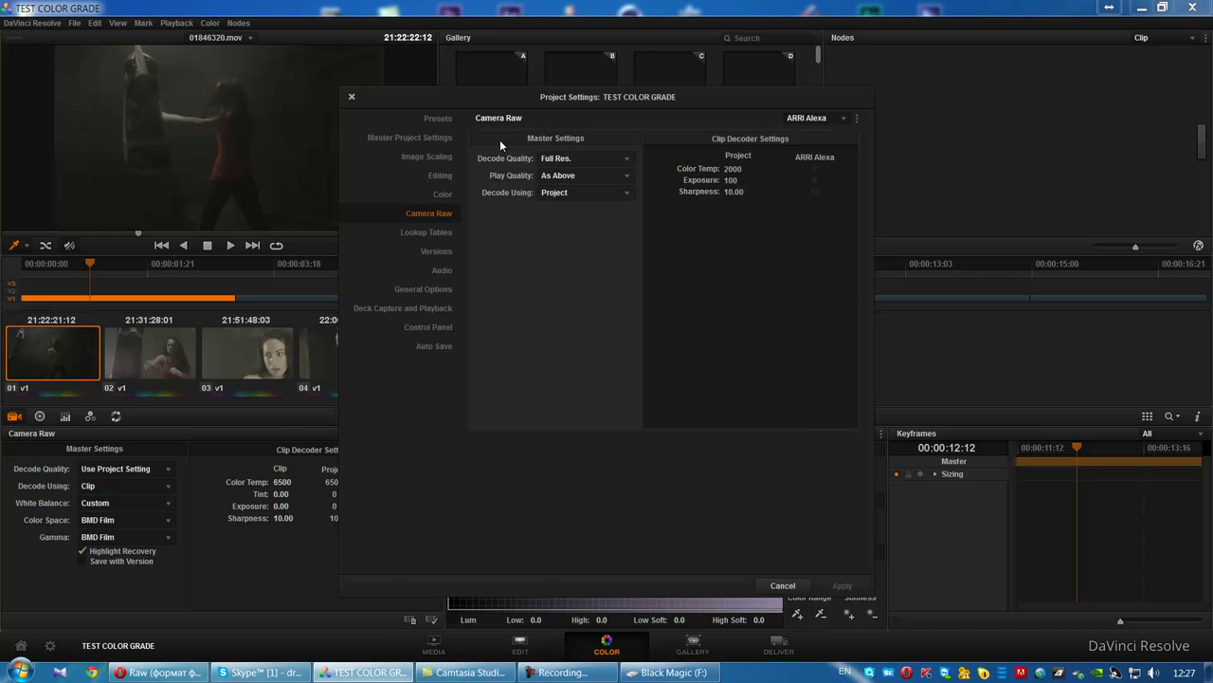
left_click(813, 119)
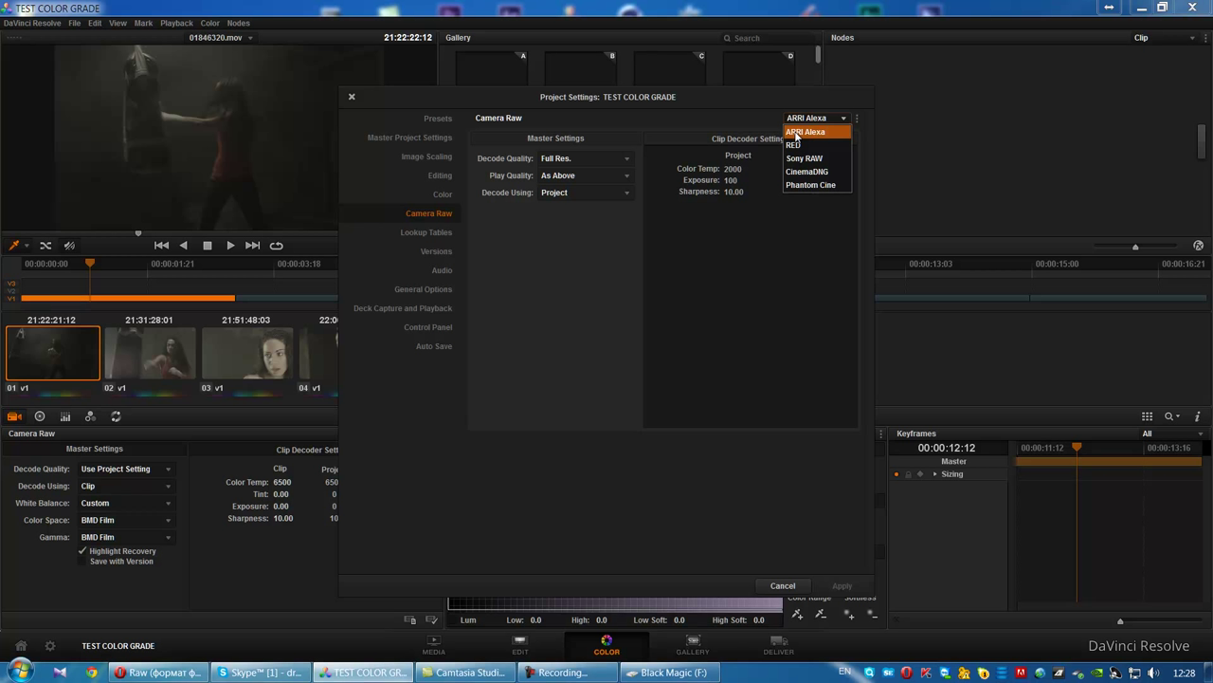
left_click(814, 134)
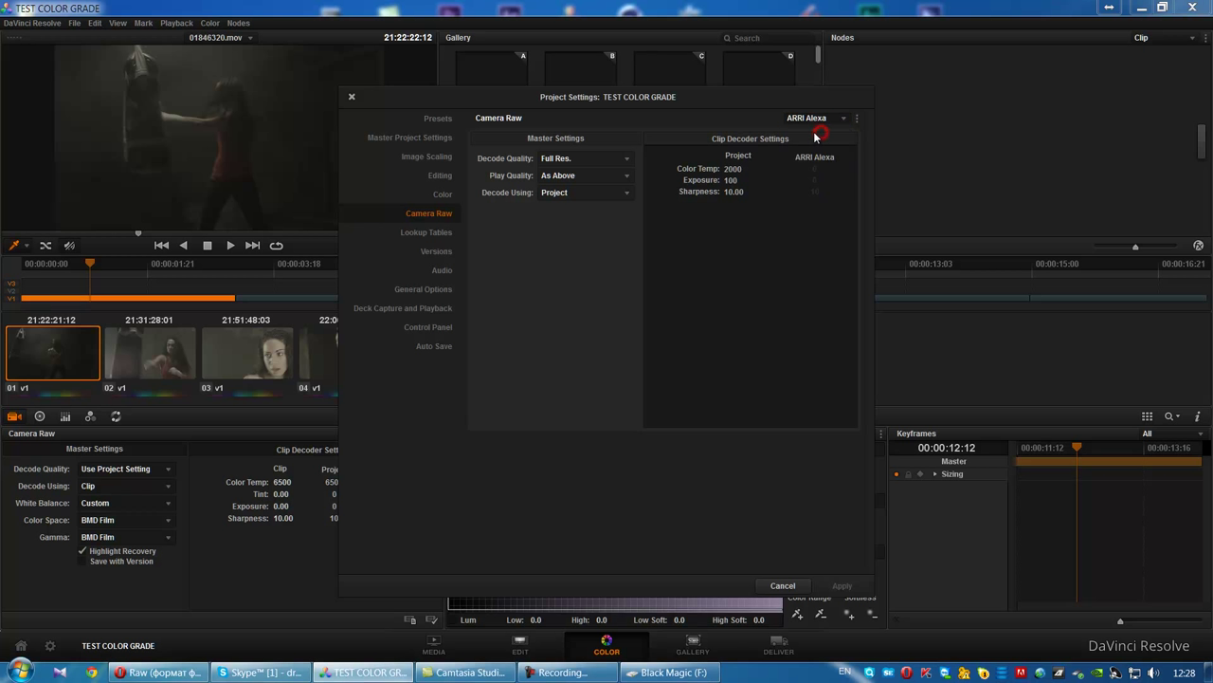
left_click(618, 137)
left_click(586, 158)
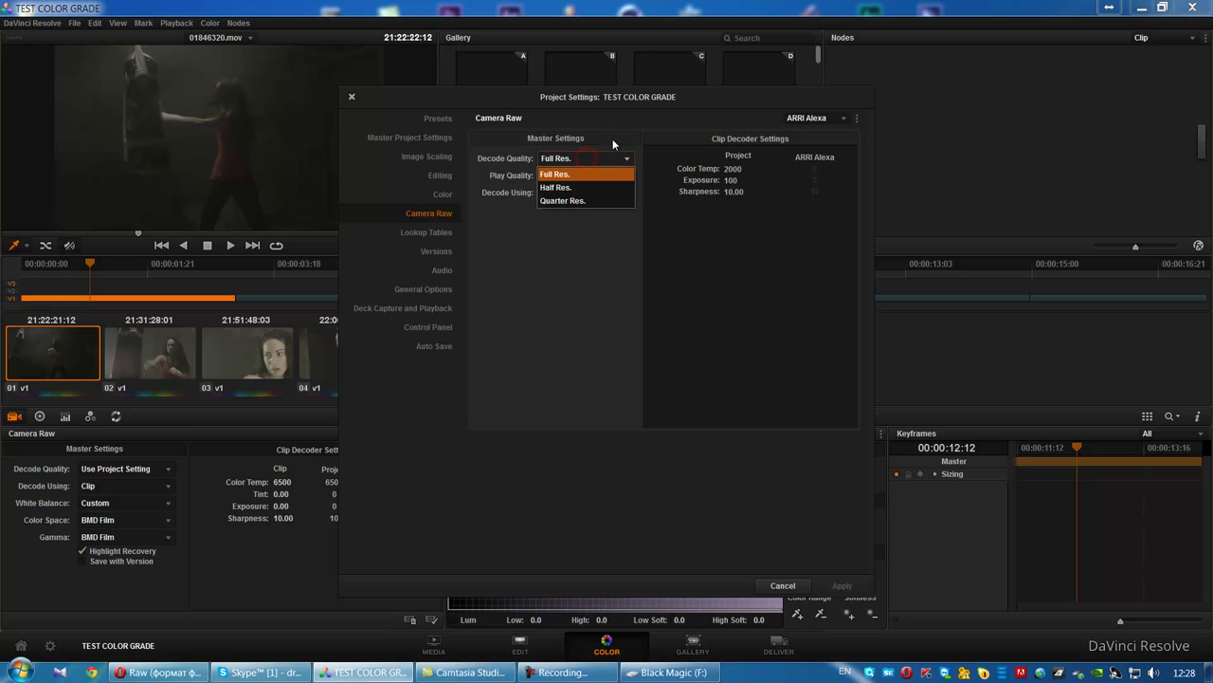
left_click(612, 138)
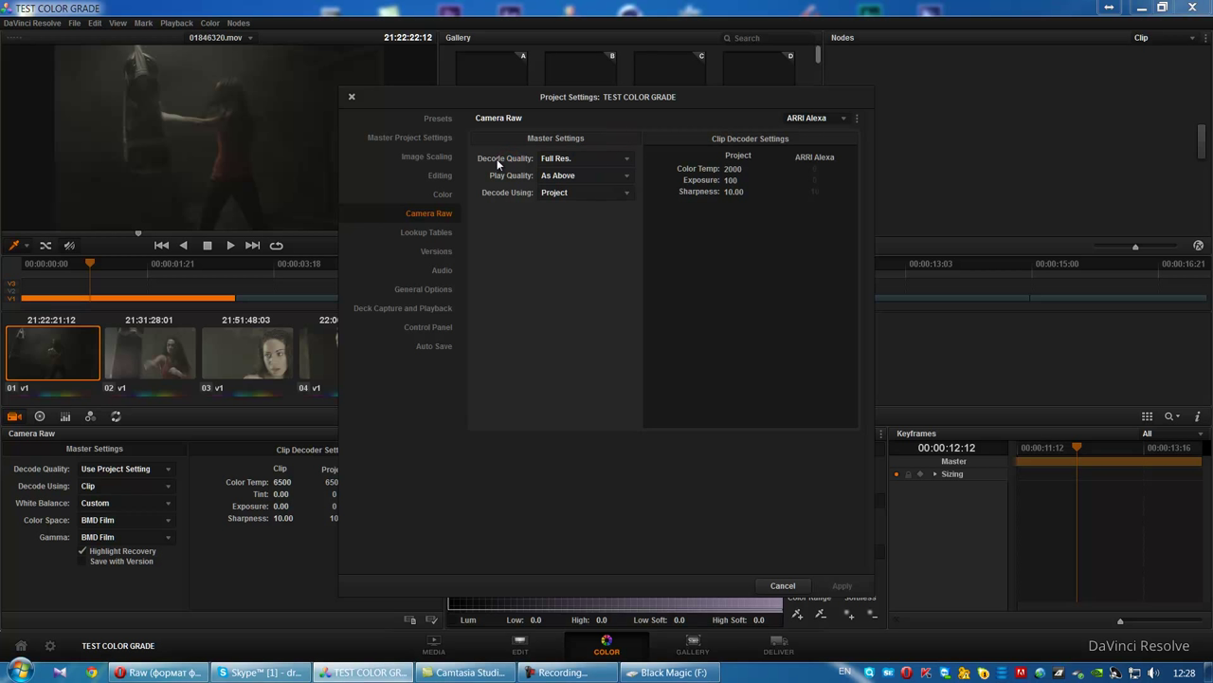
left_click(566, 158)
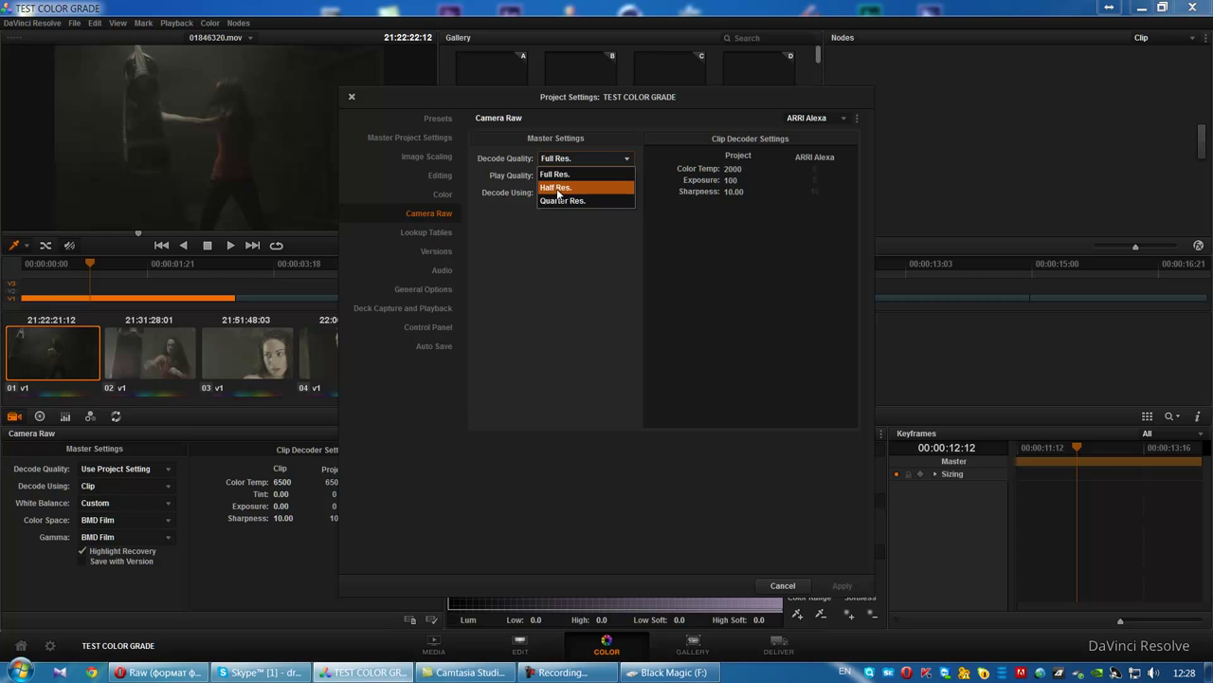
left_click(538, 224)
- Try ARRI Default and Camera Metadata for Decode Using, then set it back to Project
left_click(559, 193)
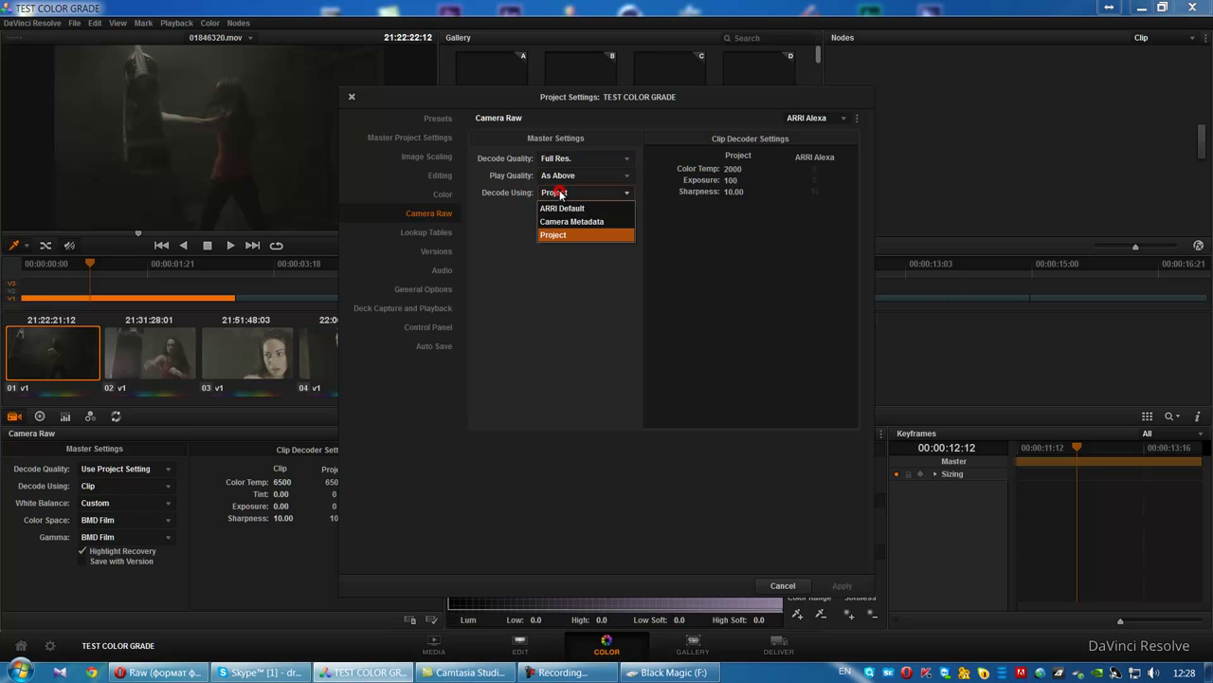
left_click(594, 207)
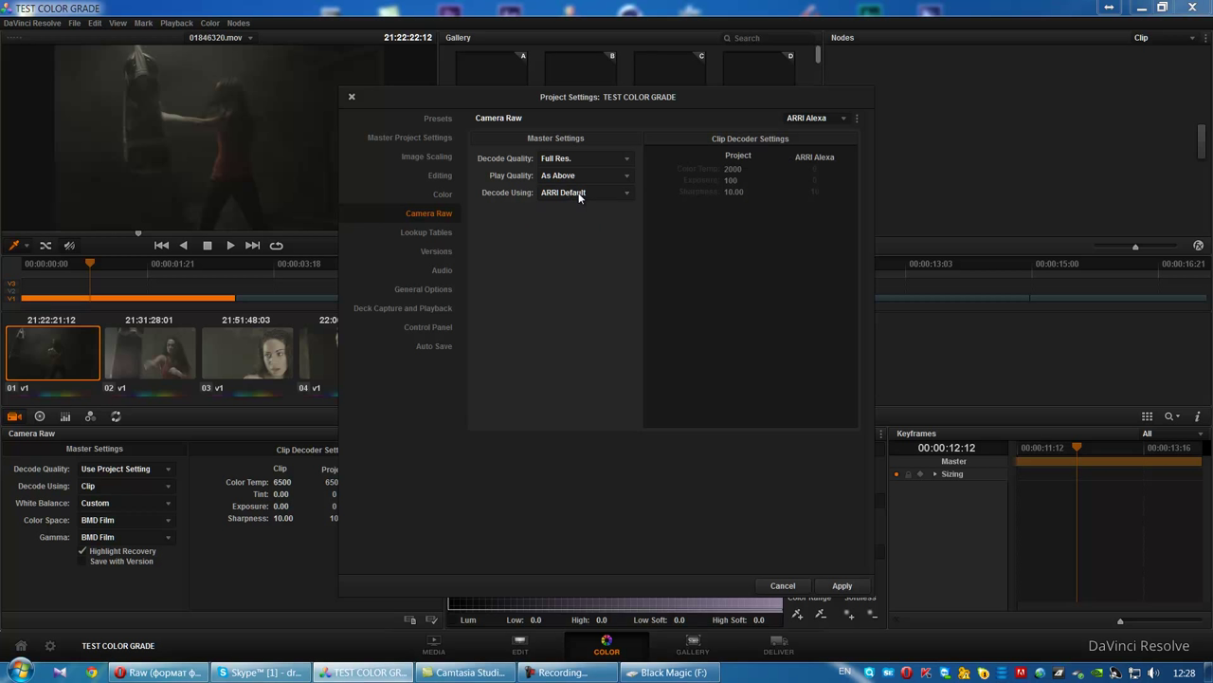
left_click(591, 193)
left_click(573, 221)
left_click(563, 193)
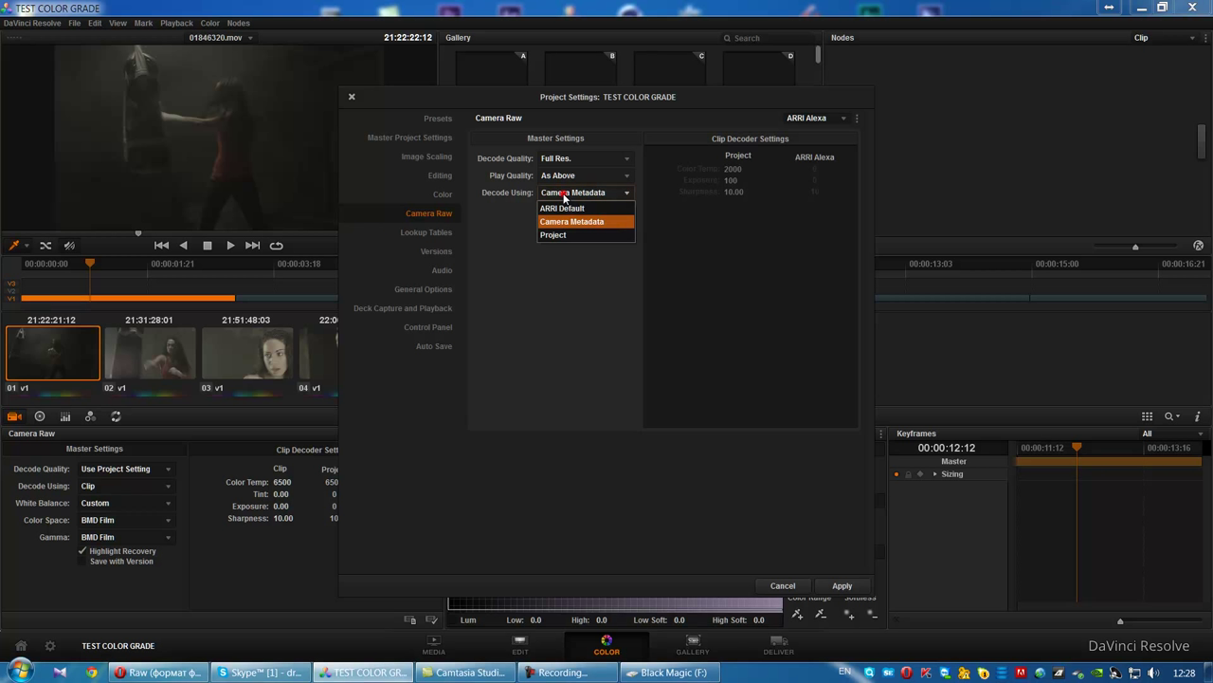
left_click(569, 234)
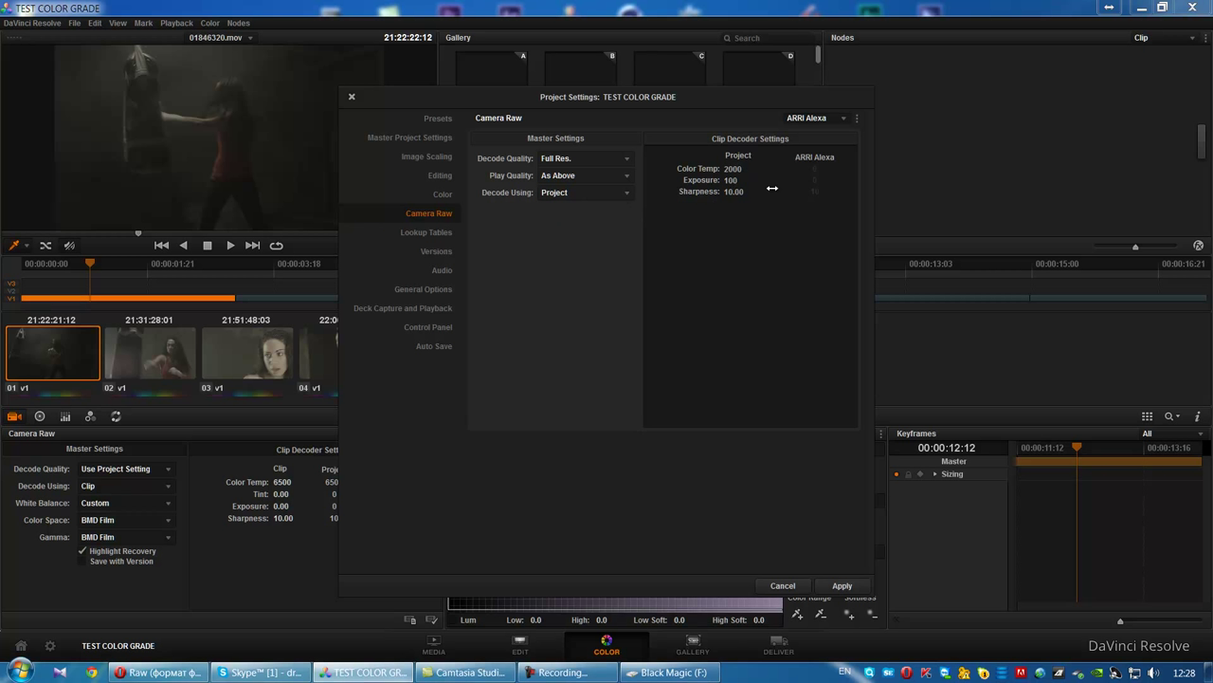
- Switch the raw format to RED, set Decode Quality to Quarter Res. Good, and apply
left_click(817, 118)
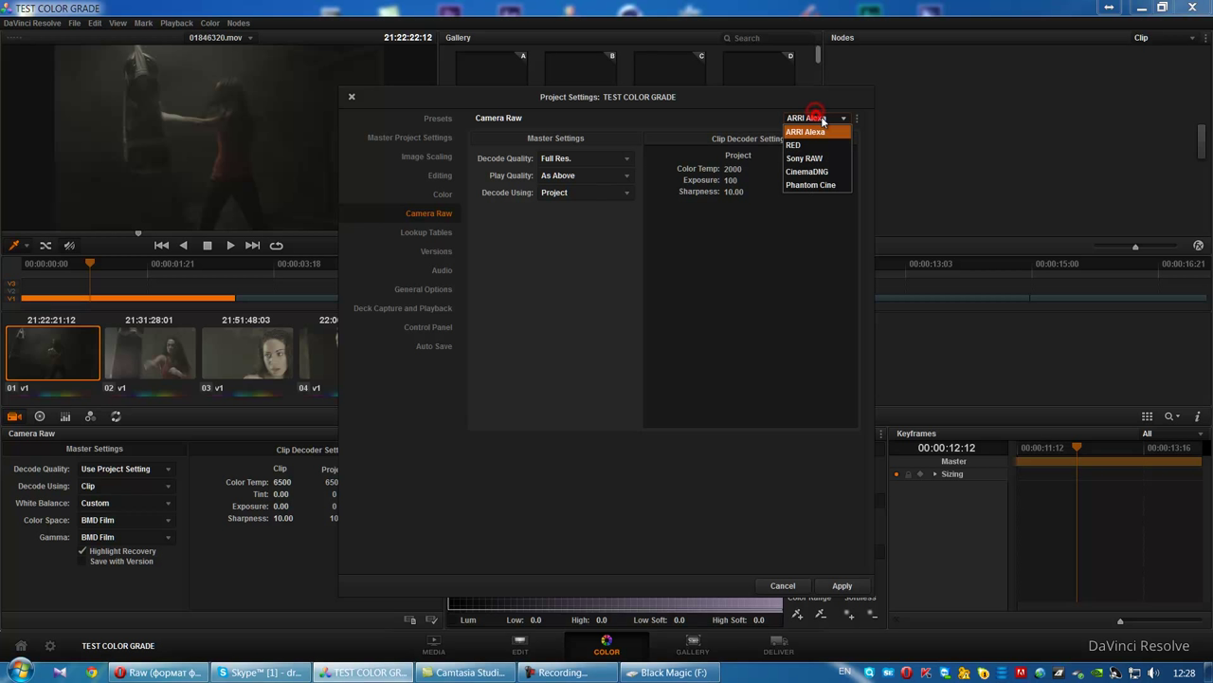
left_click(818, 147)
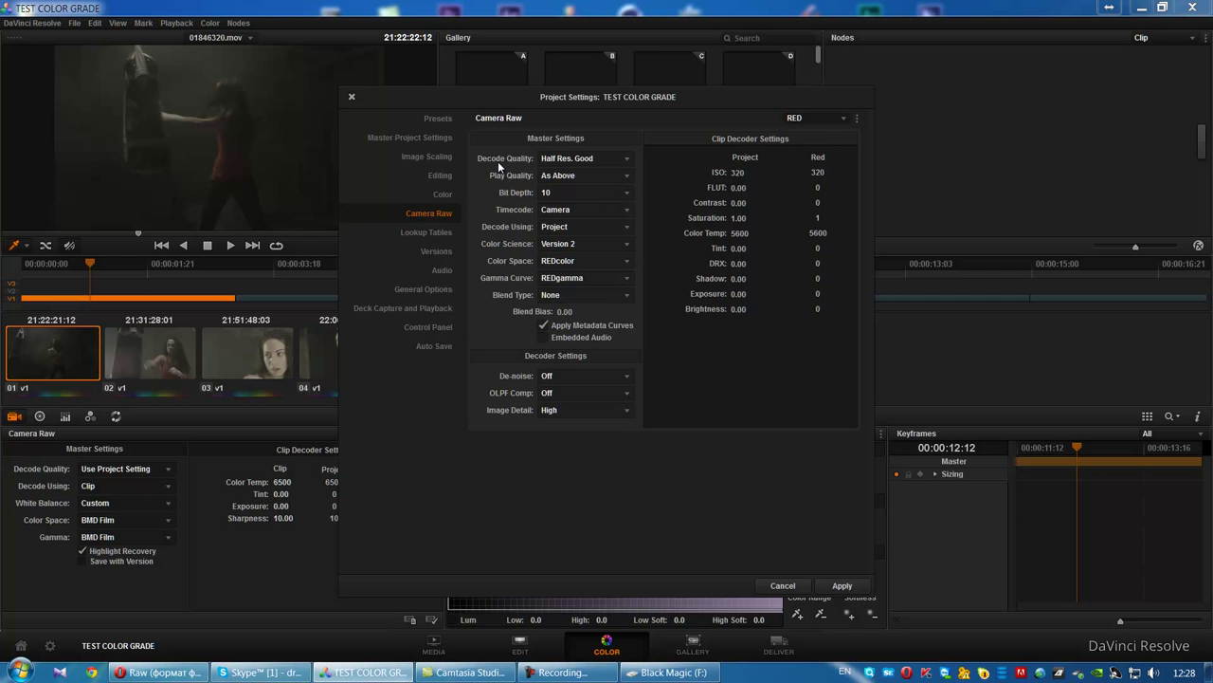
left_click(581, 160)
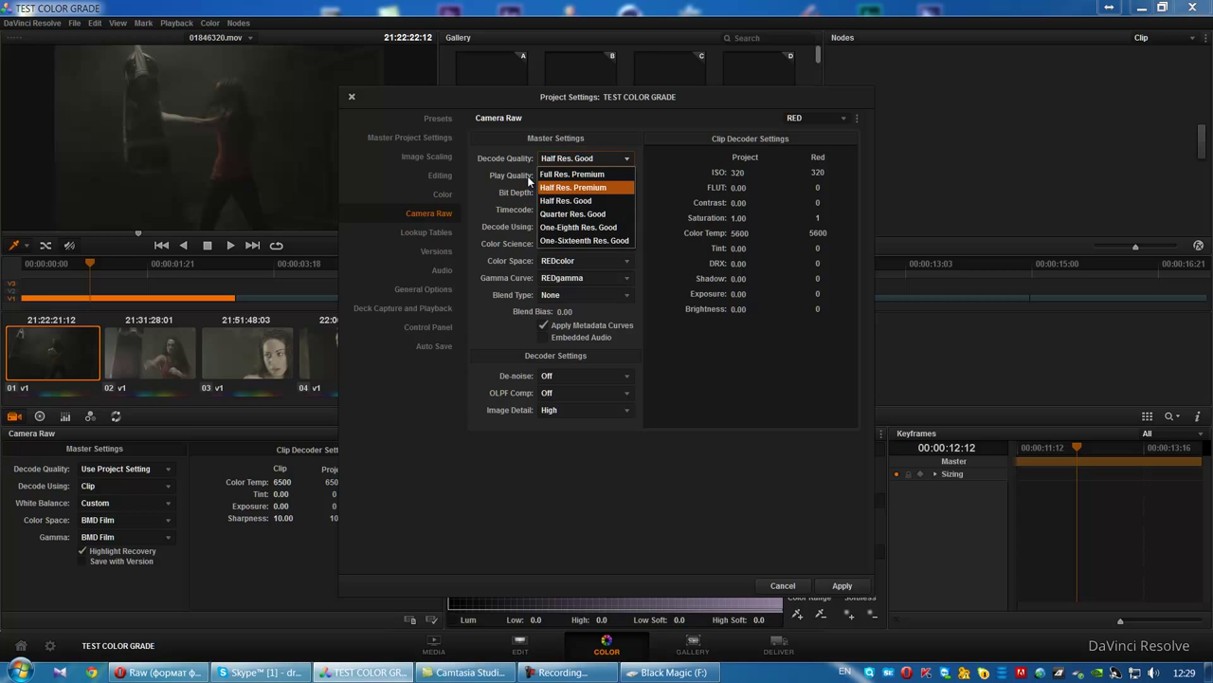
left_click(516, 167)
left_click(566, 158)
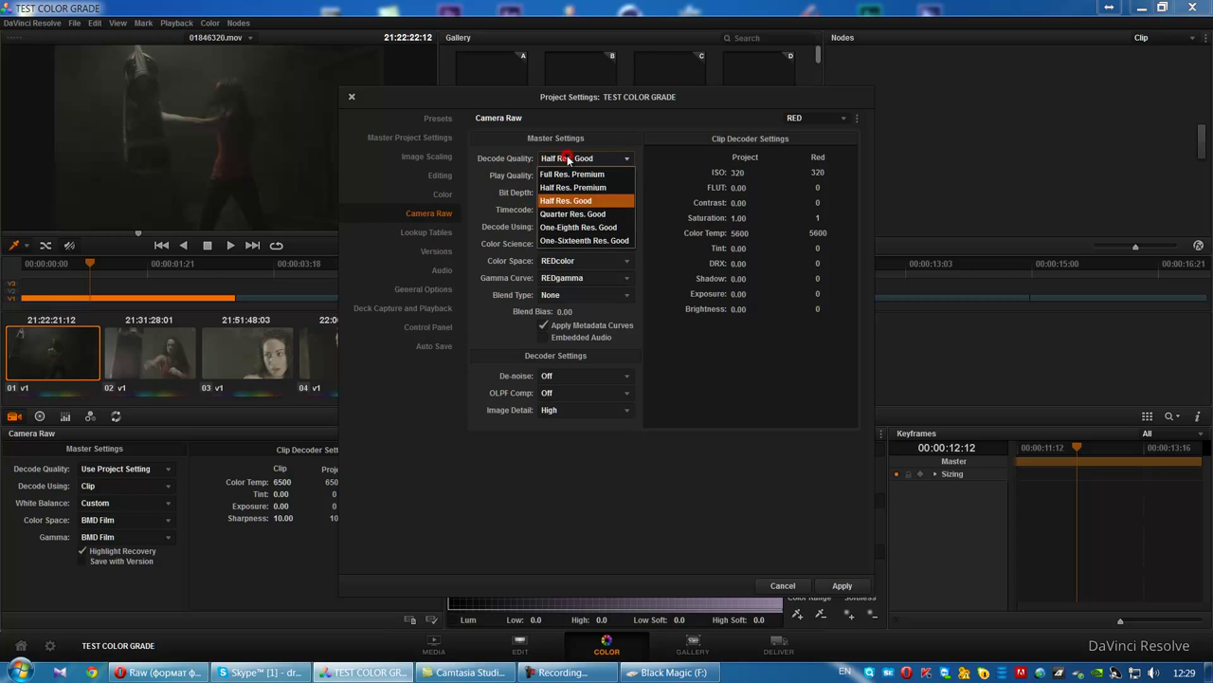
left_click(603, 216)
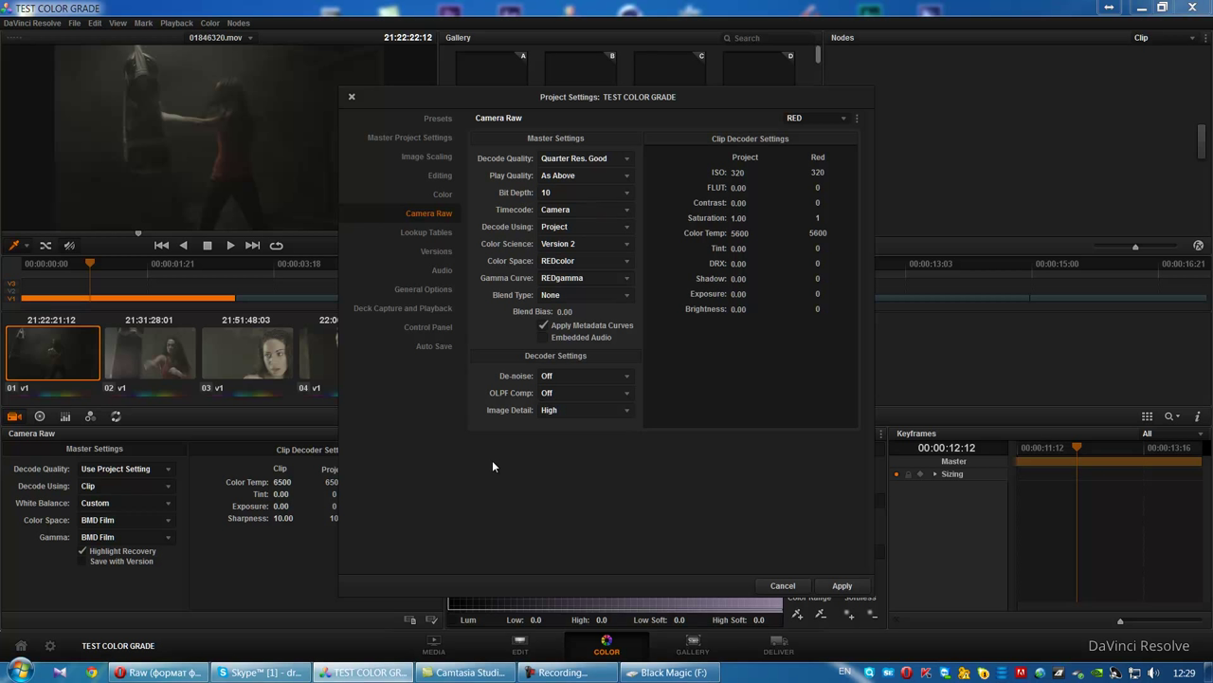
left_click(842, 586)
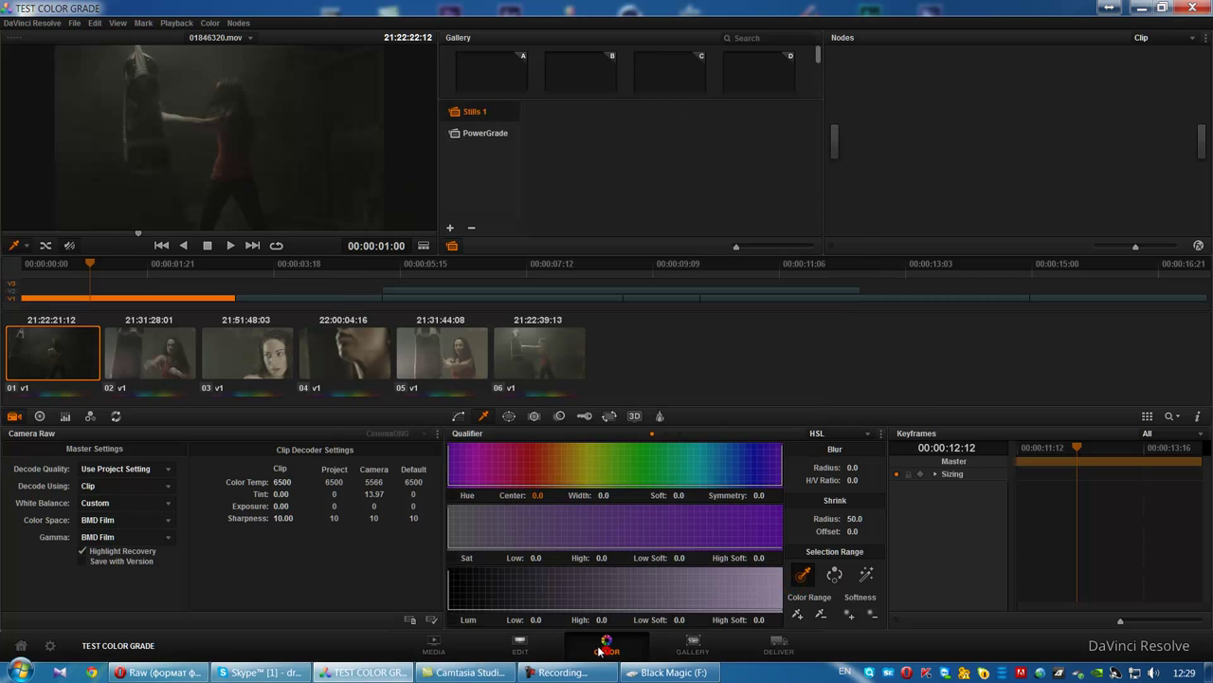
left_click(150, 353)
left_click(237, 355)
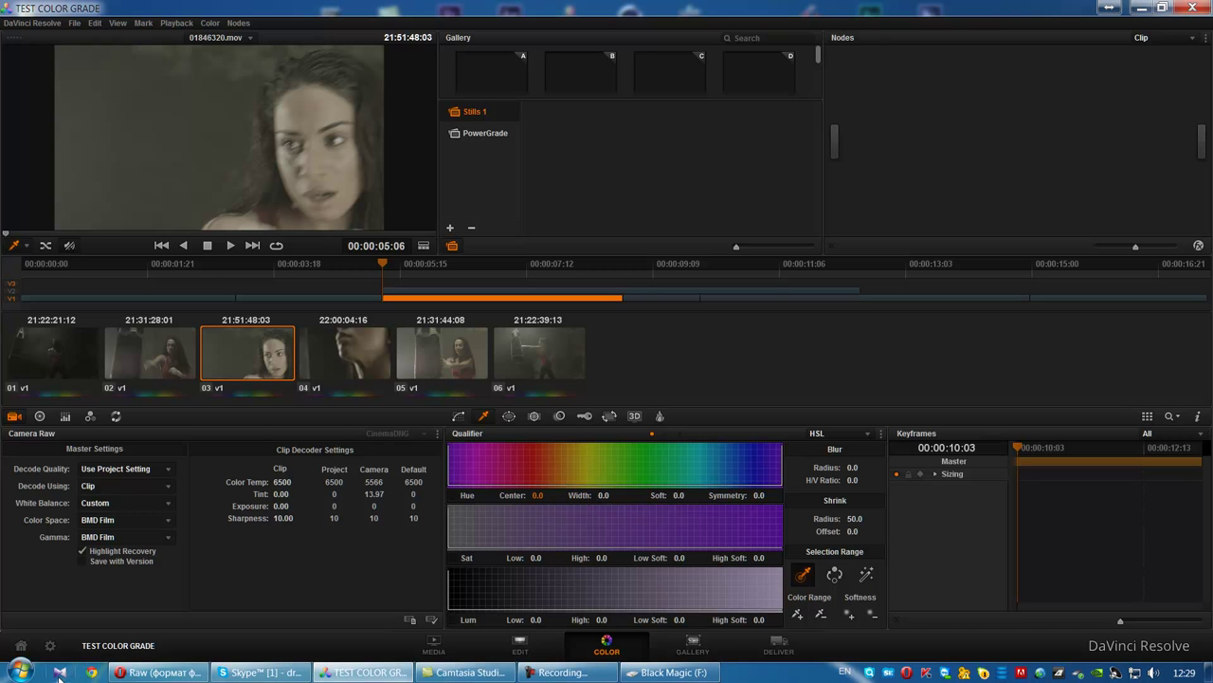
left_click(50, 645)
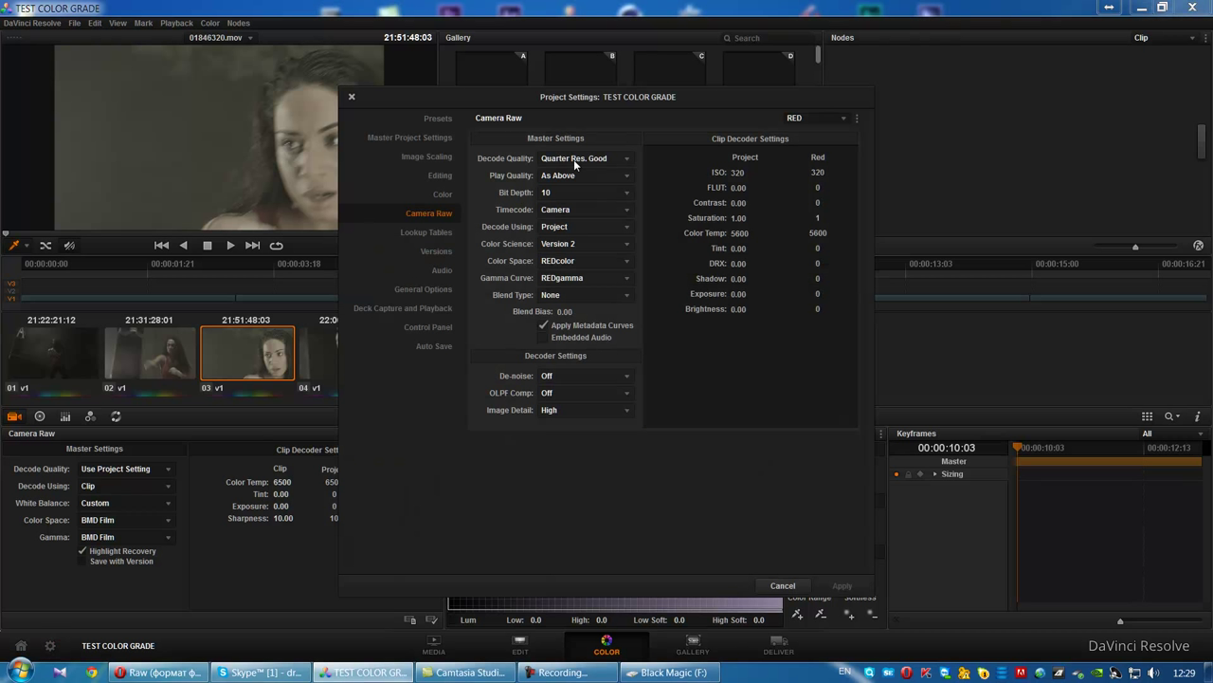
left_click(792, 586)
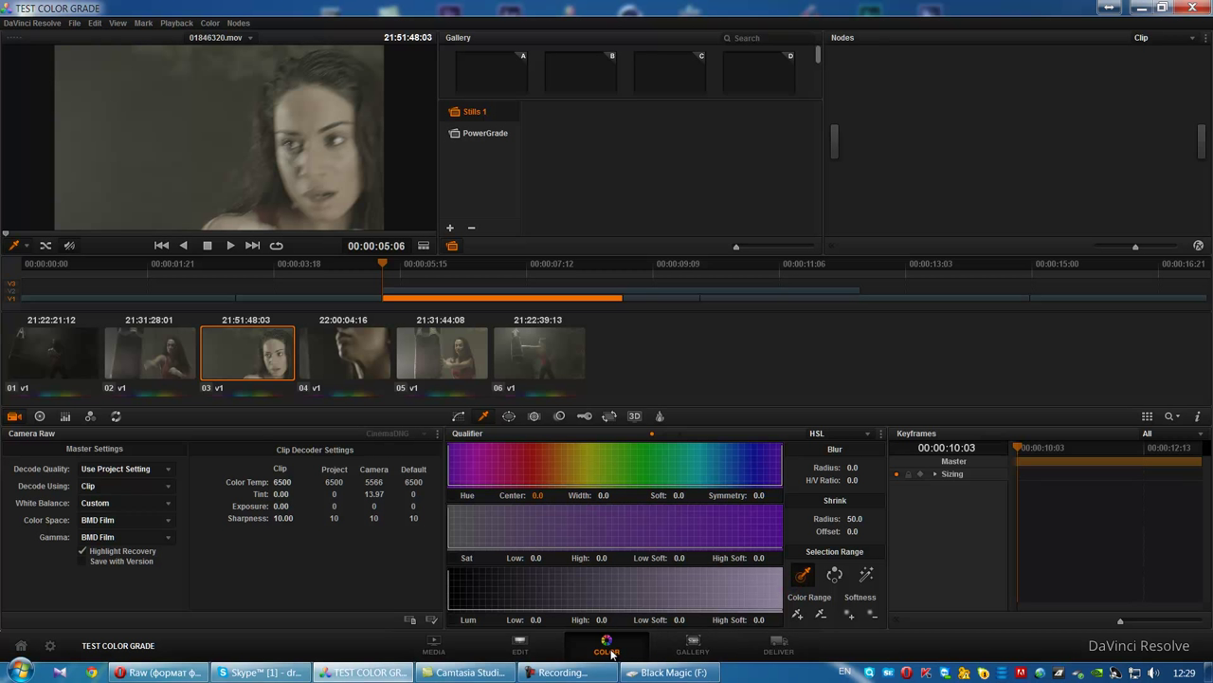
- Untick Force sizing to highest quality on Deliver, then reopen Project Settings from the Color page
left_click(783, 650)
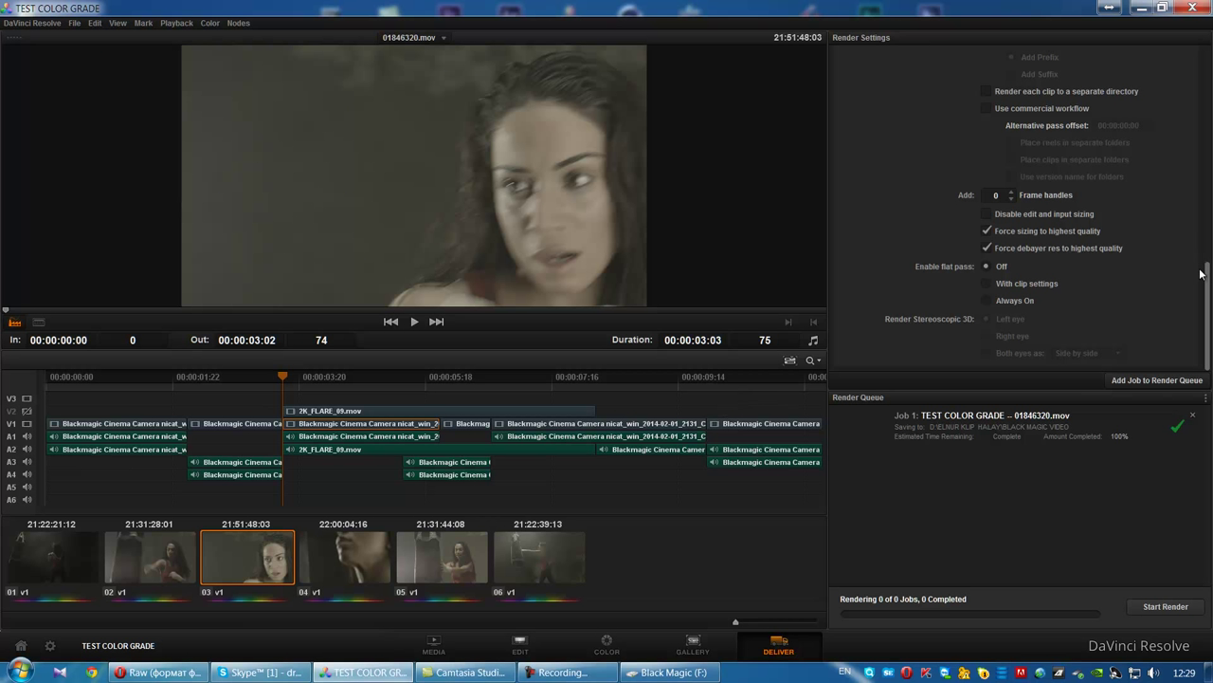
scroll(1208, 295, "up", 1)
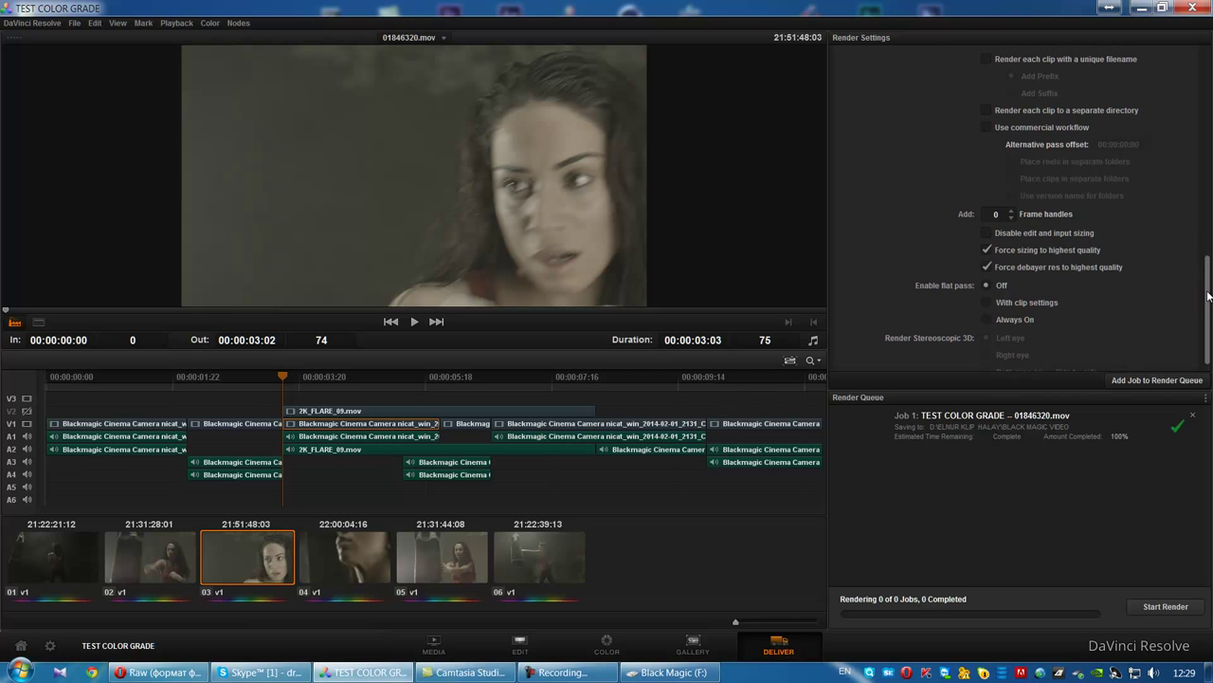
left_click(988, 252)
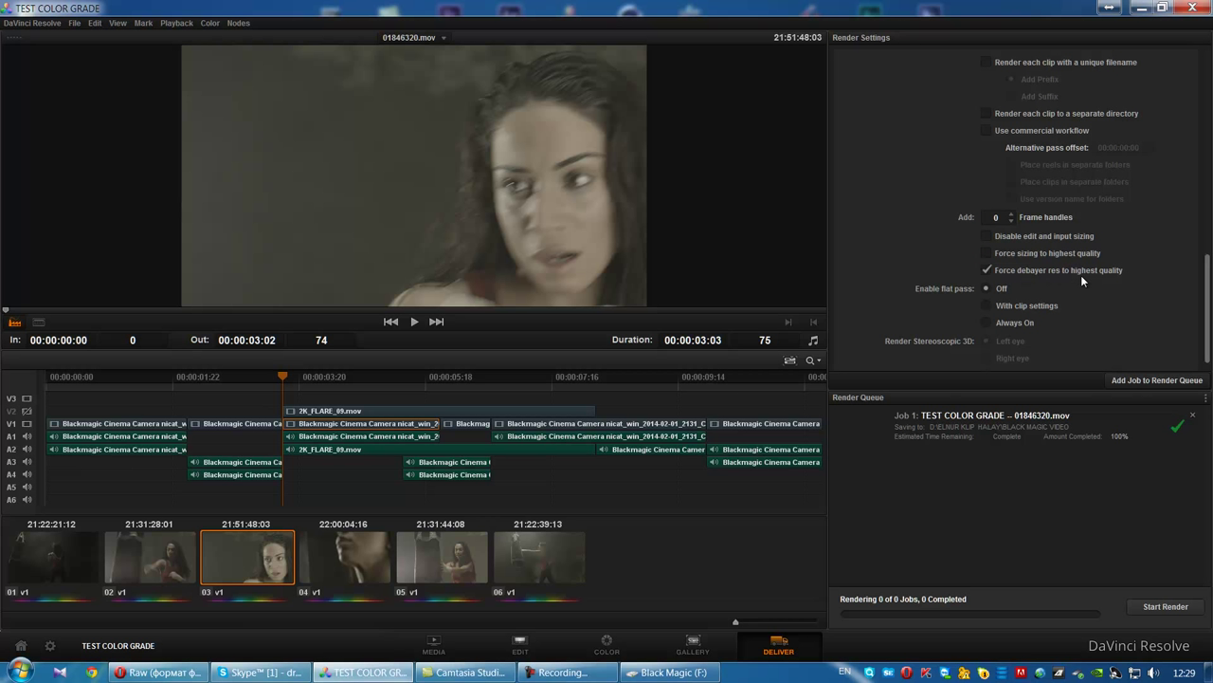
left_click_drag(1208, 341, 1193, 357)
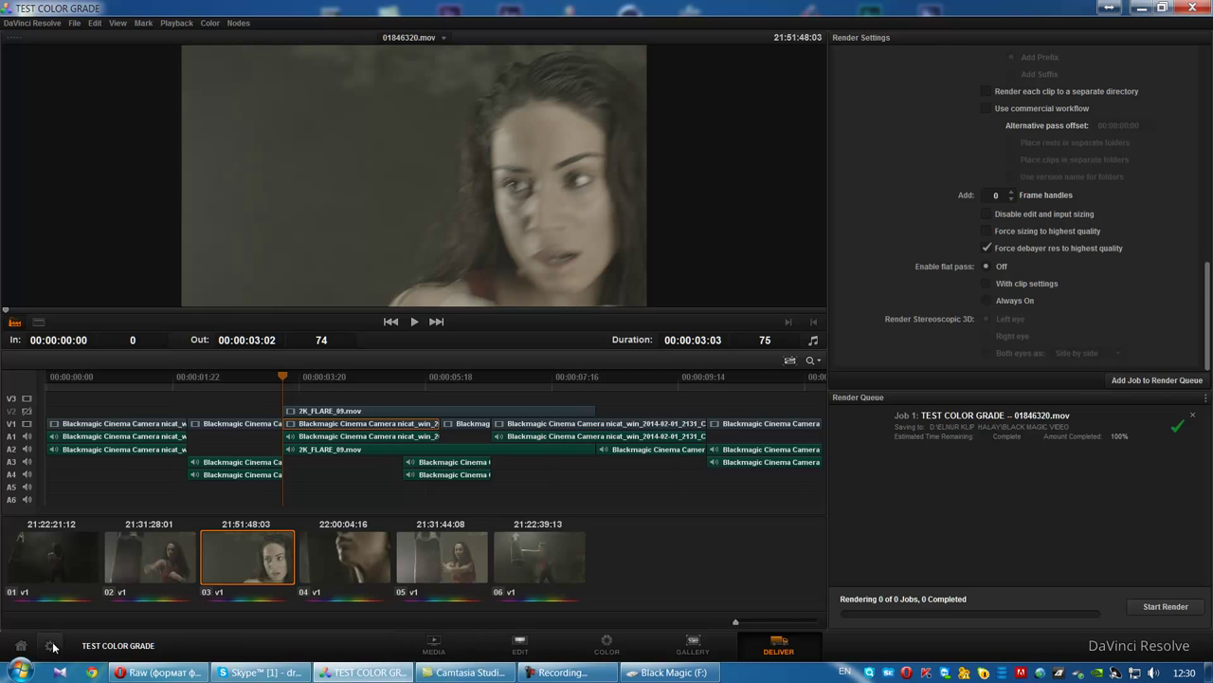
left_click(599, 648)
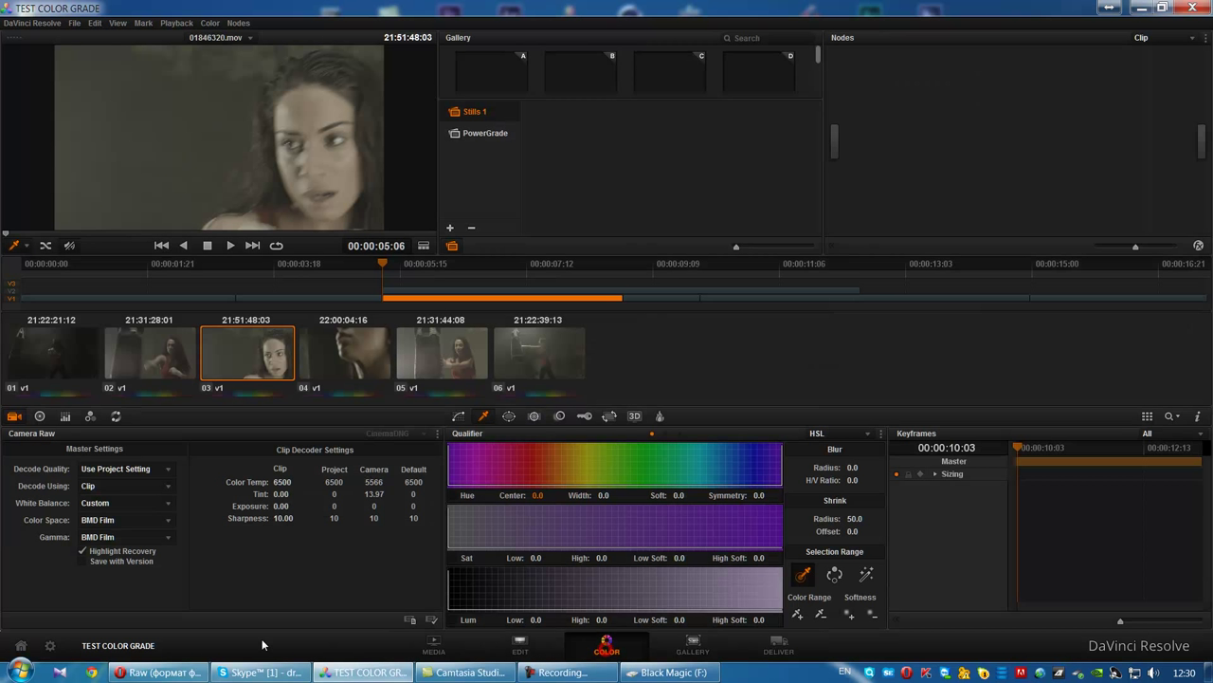
left_click(54, 645)
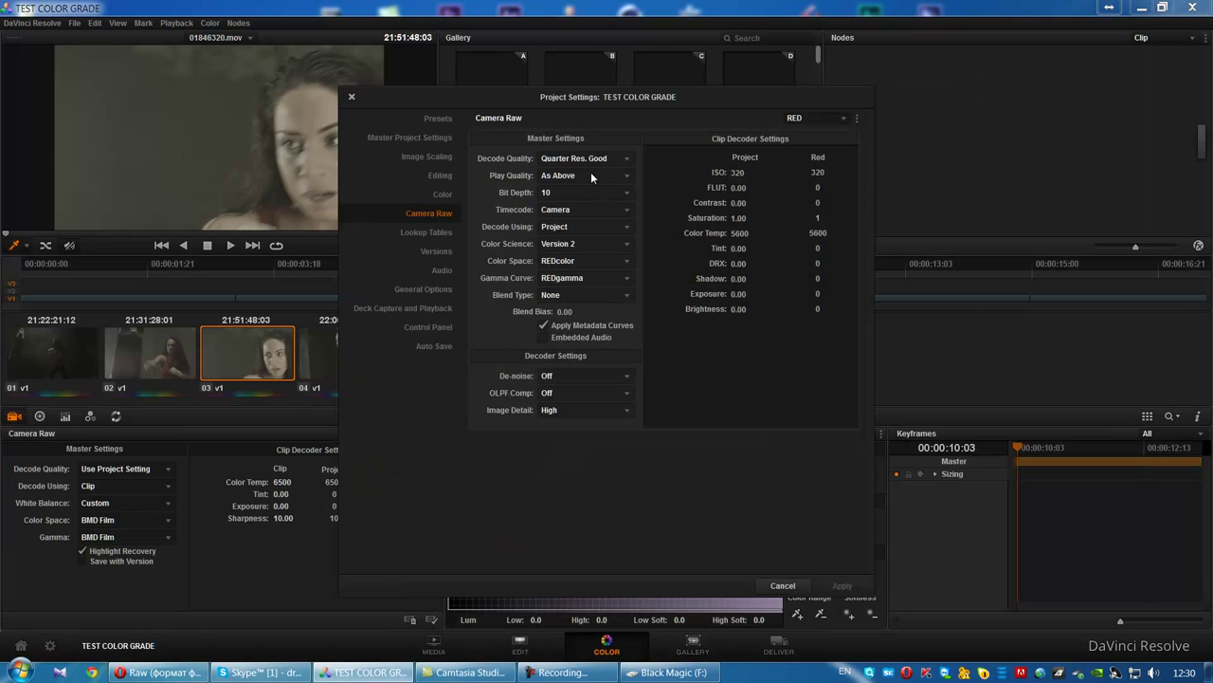
- Set RED Play Quality to Quarter Res. Good, keeping bit depth 10 and Camera timecode
left_click(558, 178)
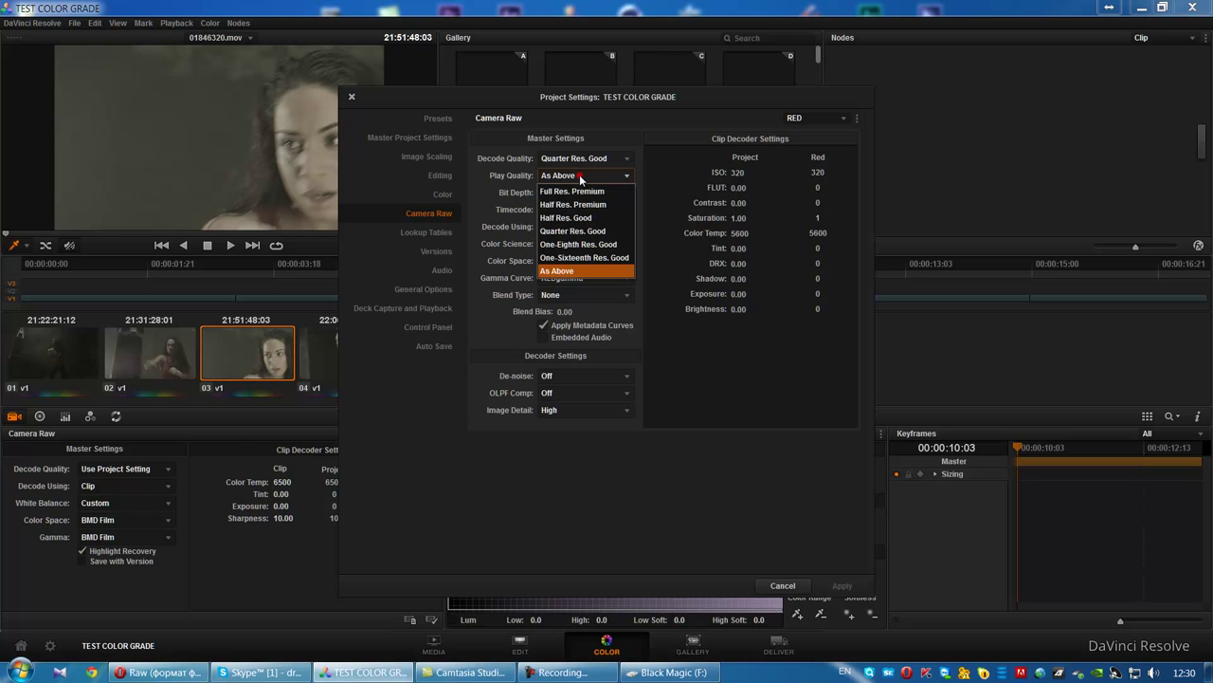
left_click(596, 234)
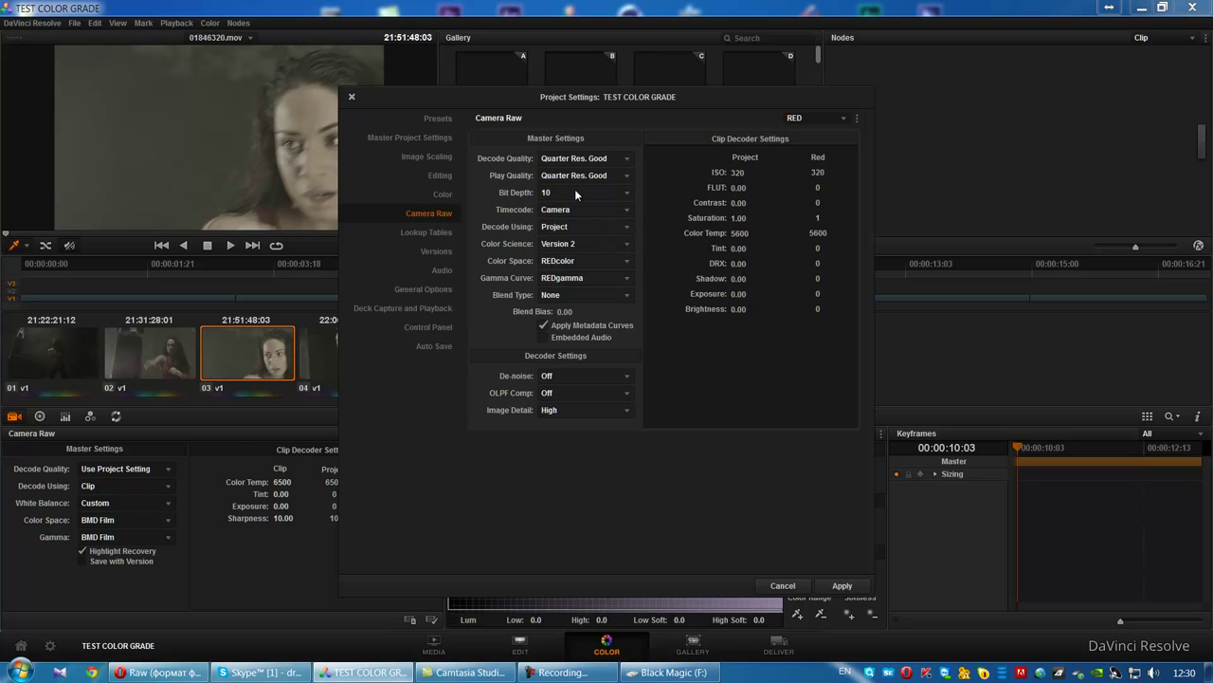
left_click(574, 190)
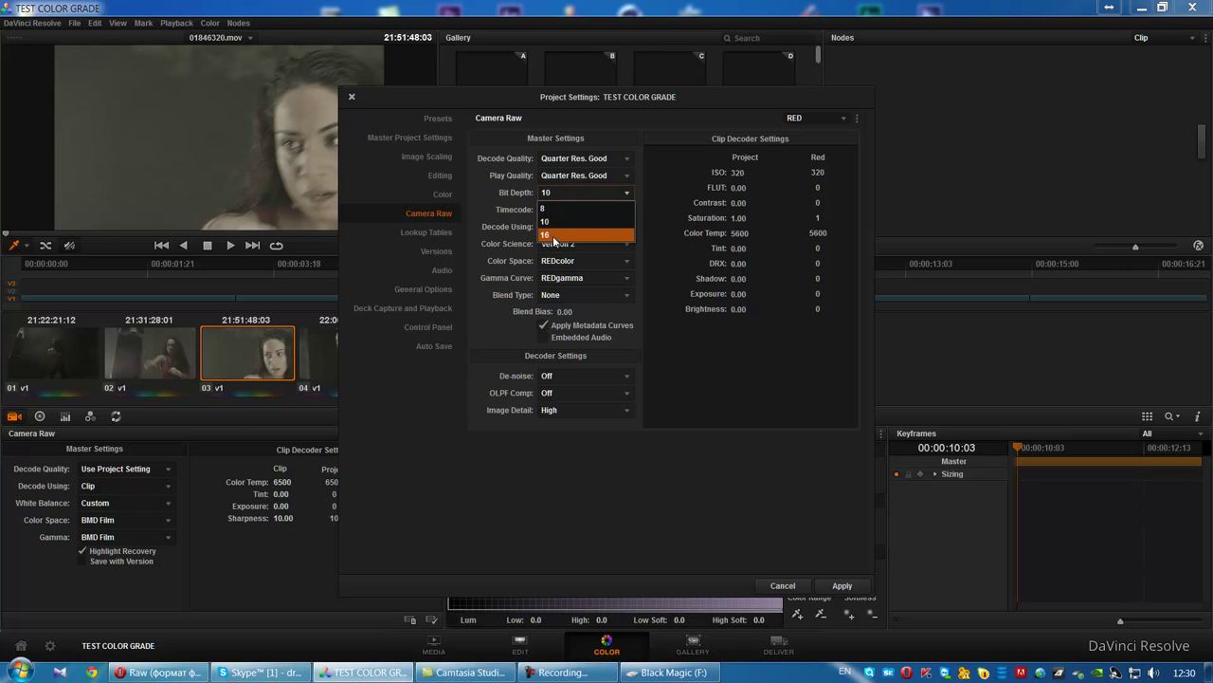
left_click(519, 201)
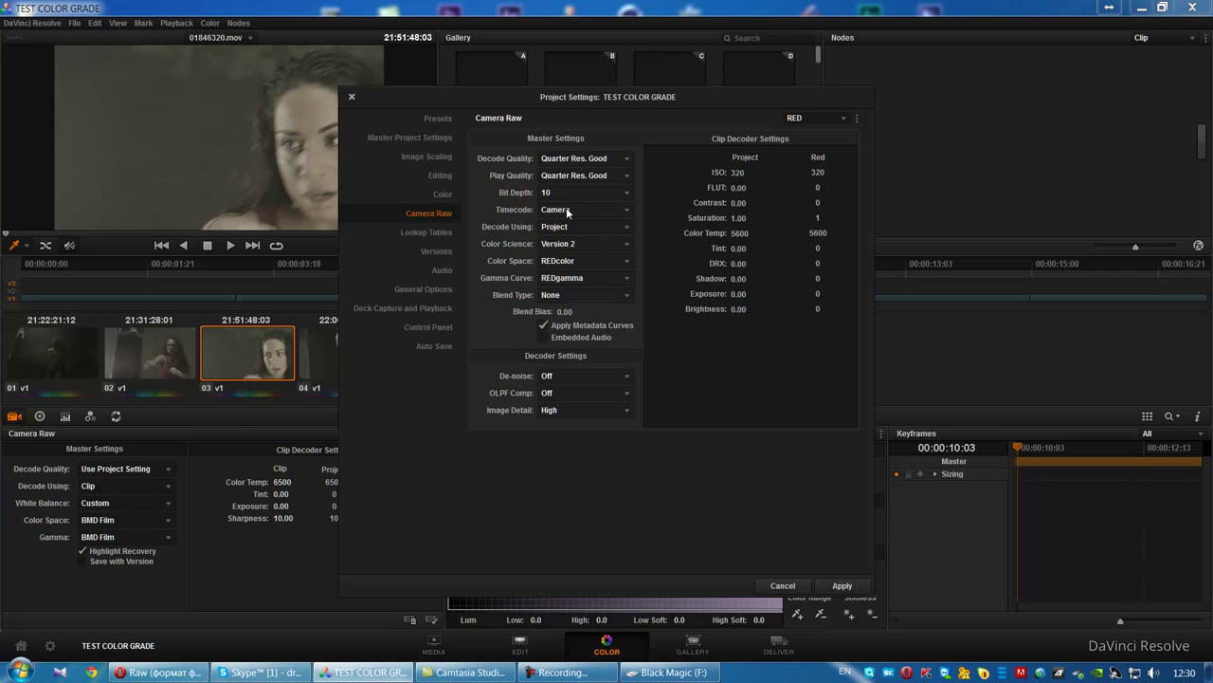
left_click(574, 211)
left_click(512, 224)
- Try RED Default and Camera Metadata for Decode Using, then return it to Project
left_click(562, 230)
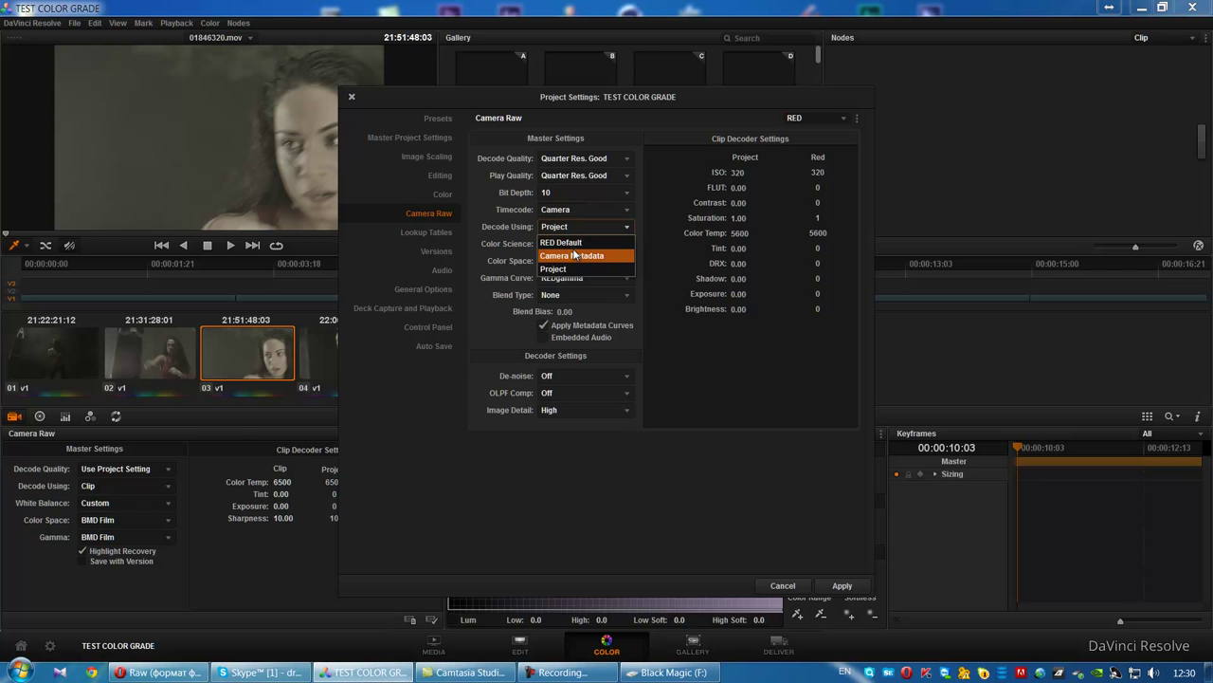
left_click(578, 243)
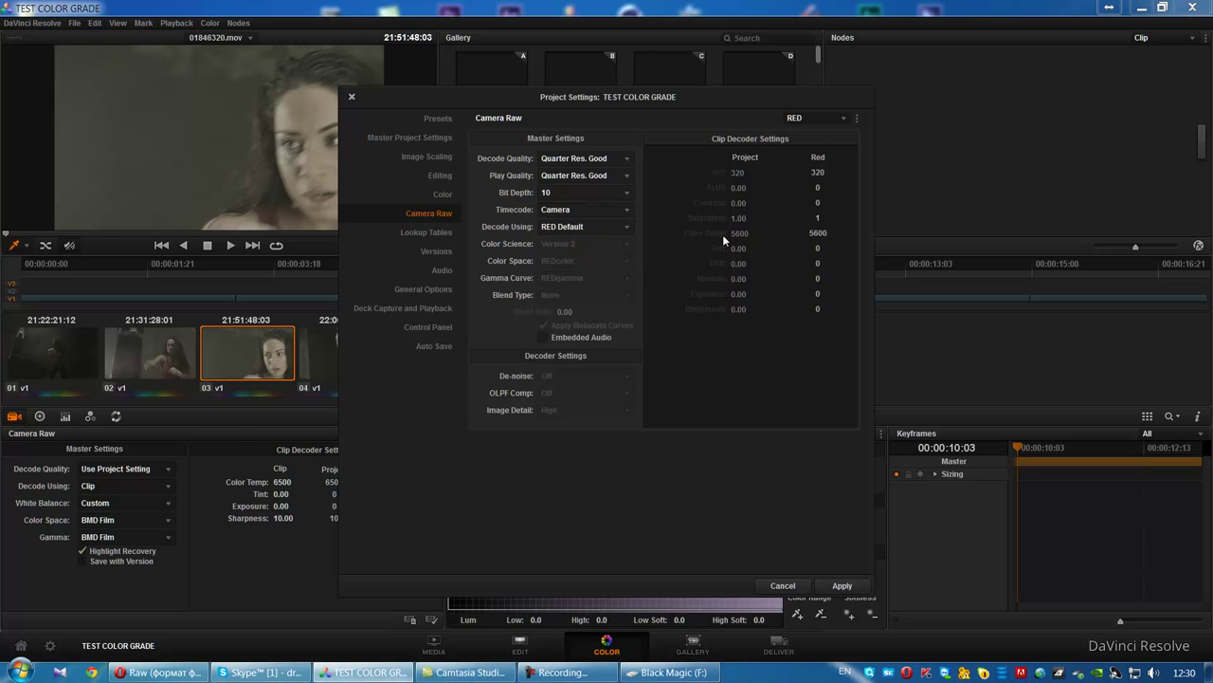
left_click(597, 210)
left_click(548, 216)
left_click(578, 228)
left_click(583, 256)
left_click(576, 228)
left_click(554, 268)
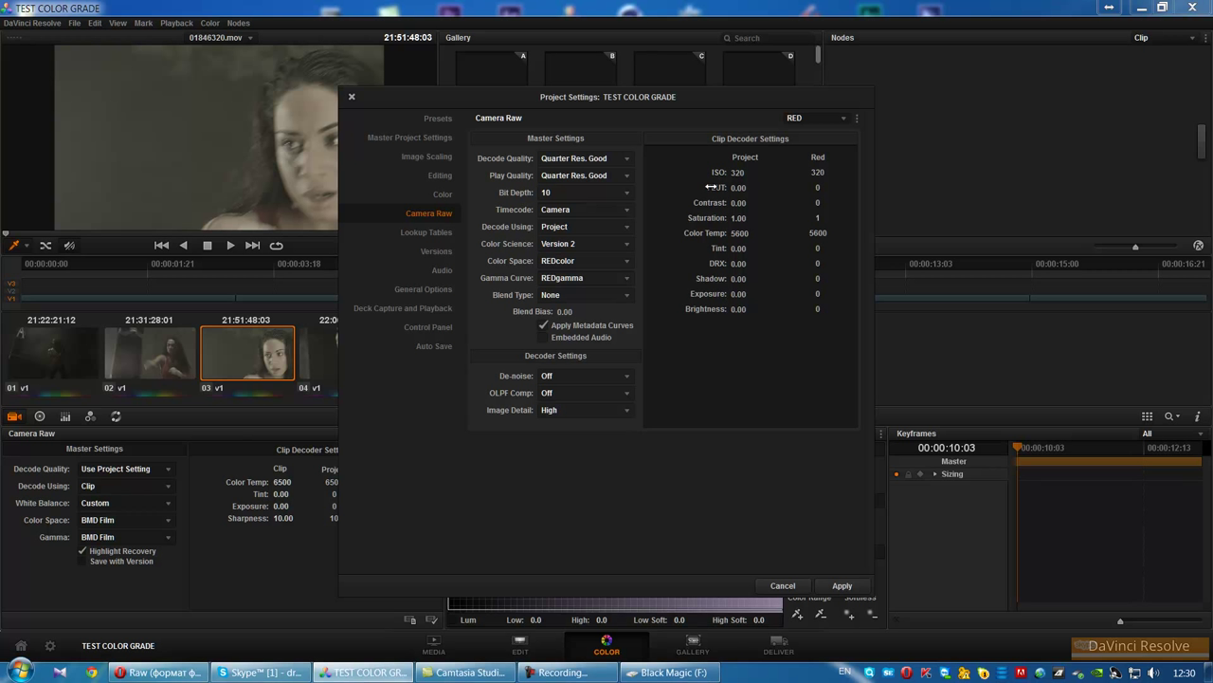
- Quit Skype, then set the RED colour space to REDcolor3 with Version 2 colour science
right_click(990, 674)
left_click(1014, 668)
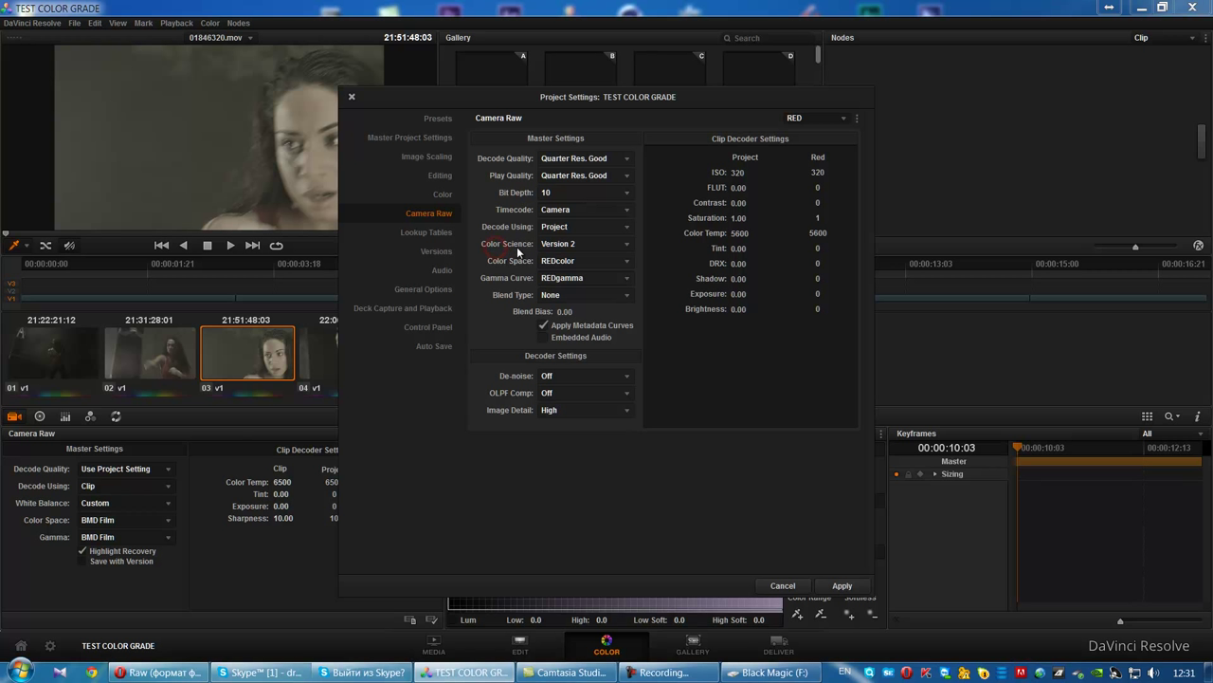
left_click(579, 245)
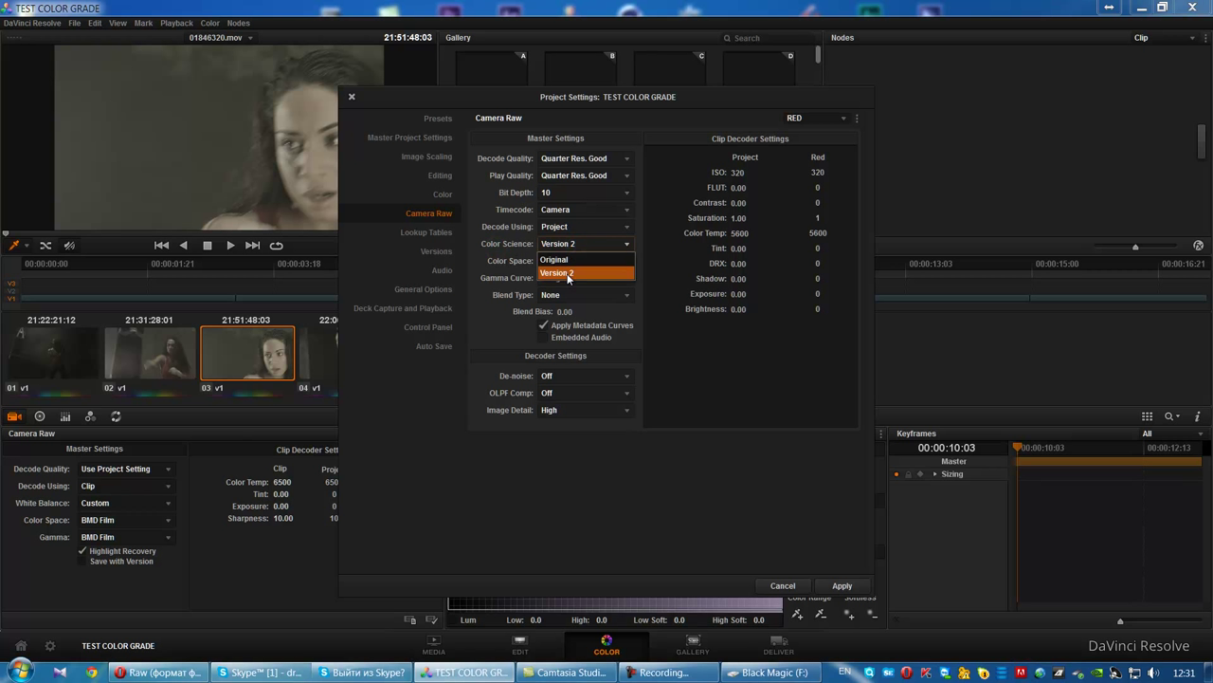
left_click(568, 275)
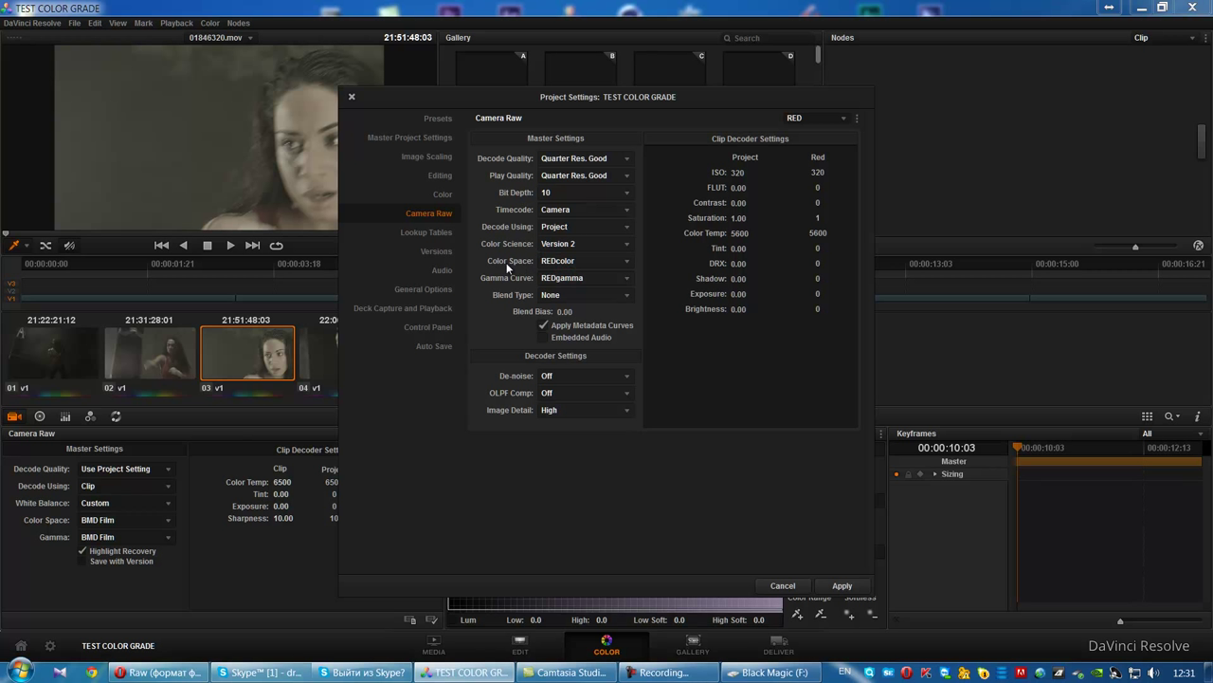
left_click(575, 263)
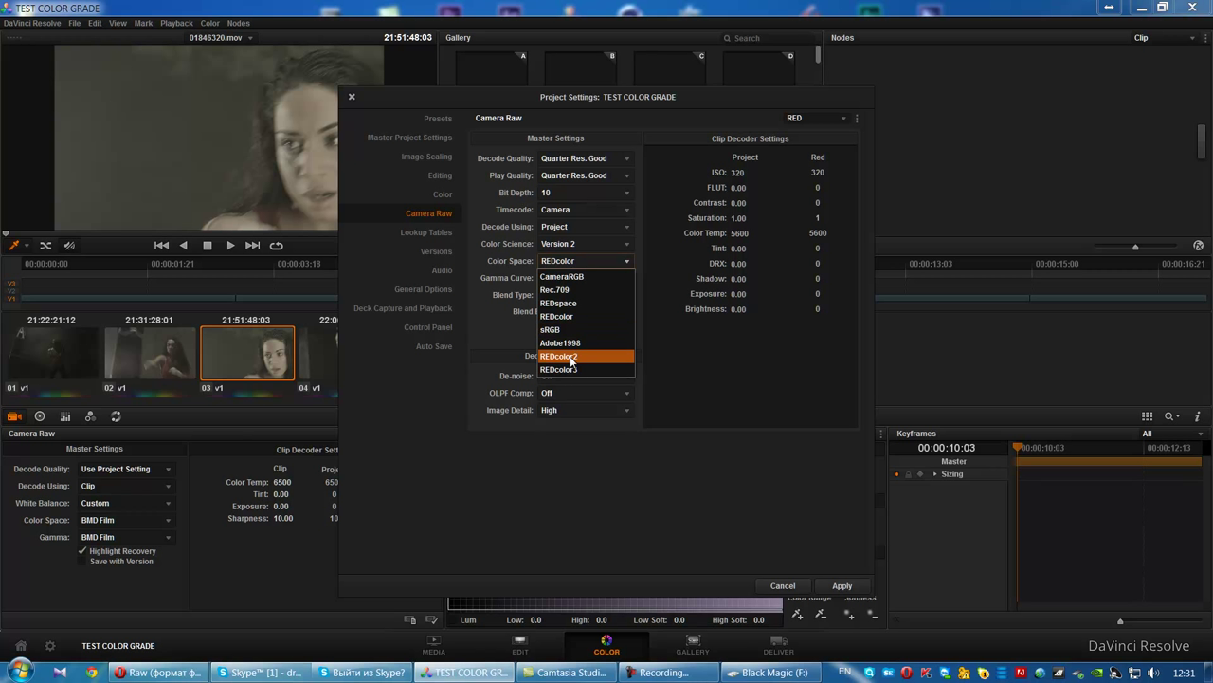
left_click(572, 370)
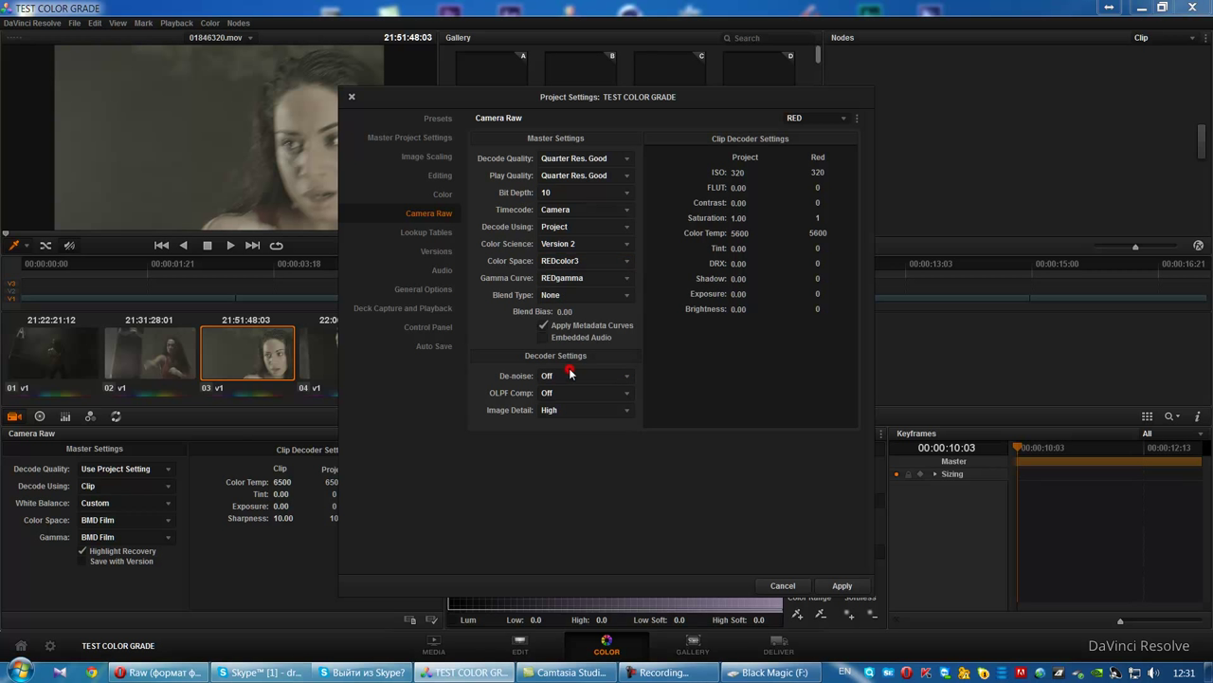
- Leave the gamma curve at REDgamma and de-noise Off
left_click(578, 282)
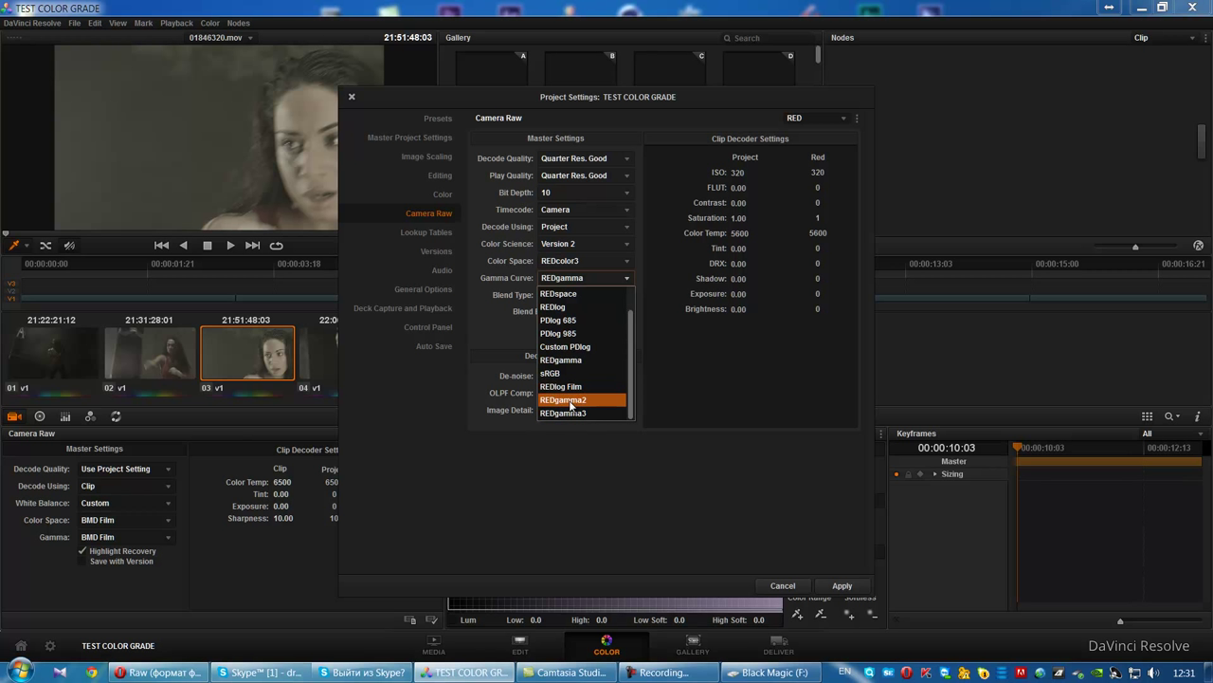
left_click(527, 288)
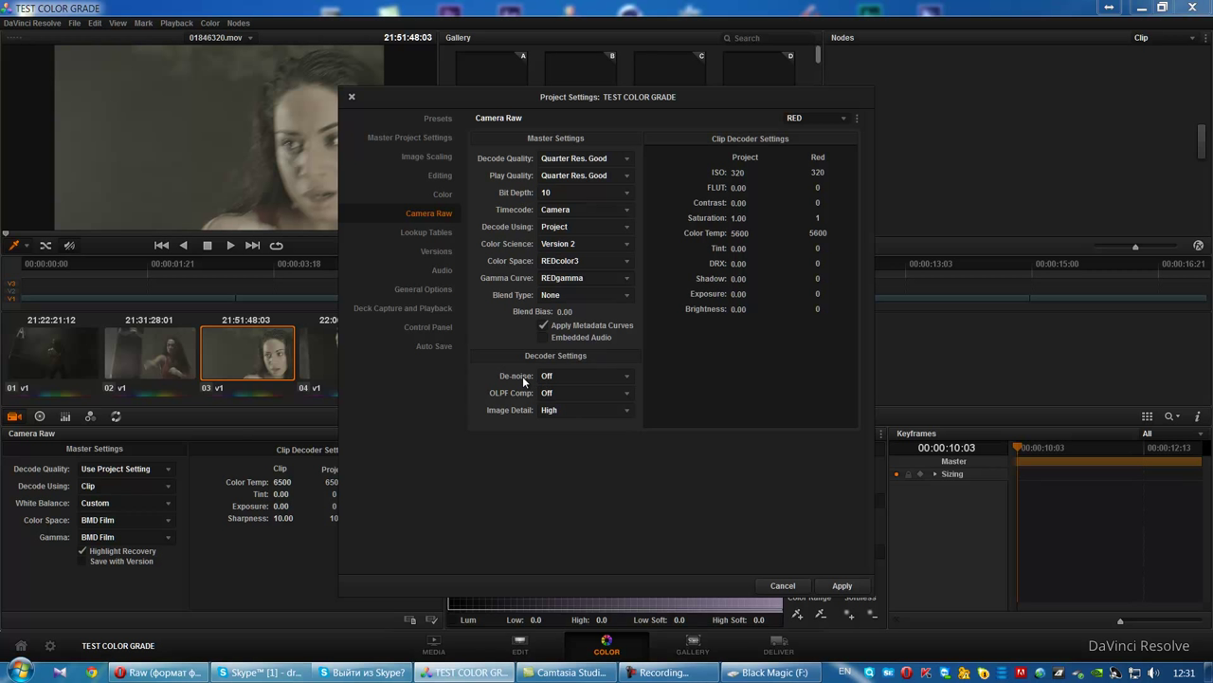
left_click(554, 375)
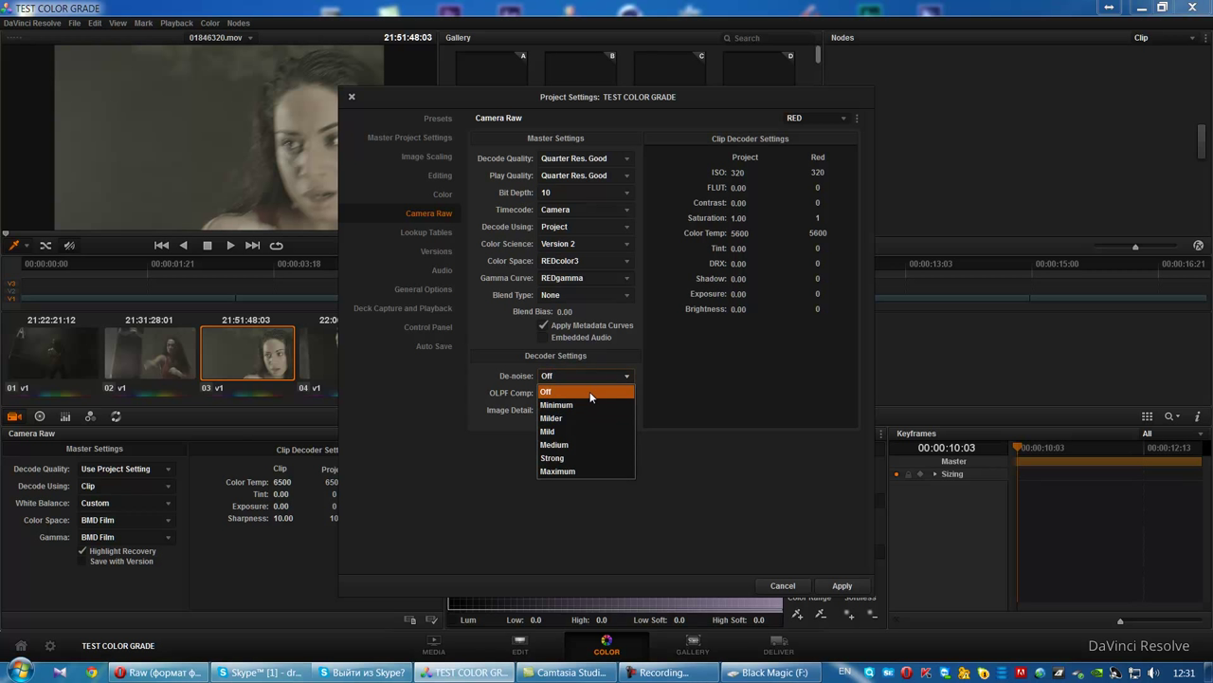
left_click(503, 375)
left_click(573, 373)
left_click(523, 376)
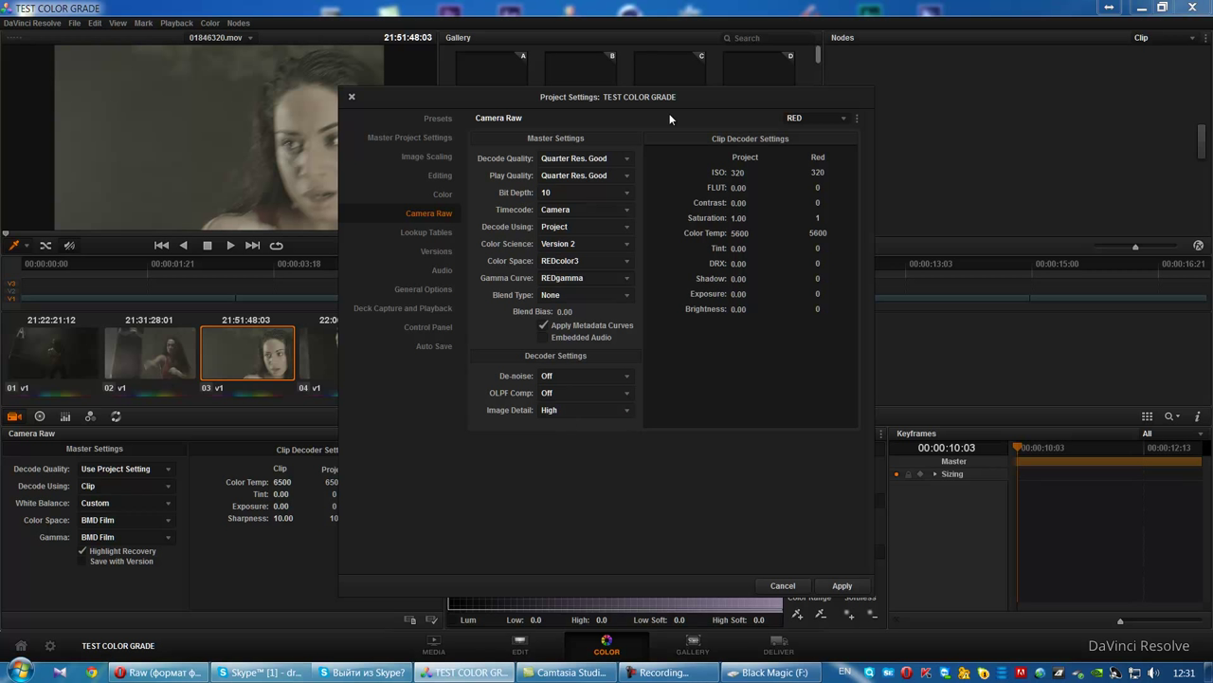
- Switch the raw format list from Sony RAW to the CinemaDNG decode settings
left_click(806, 118)
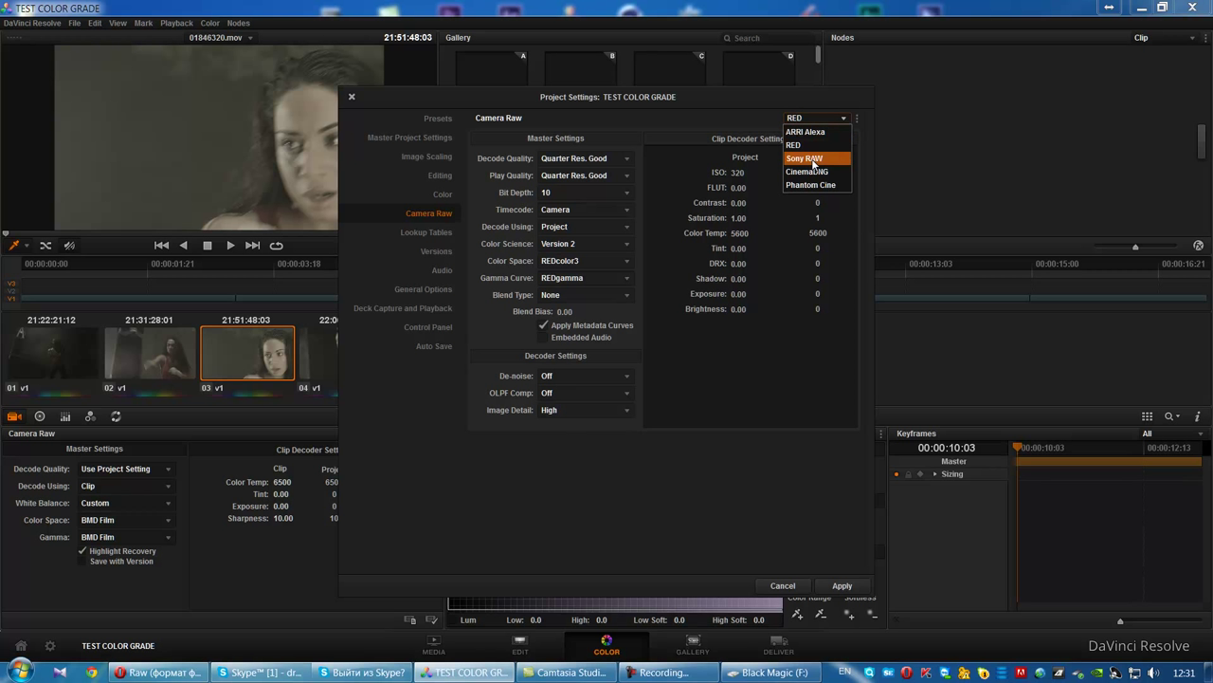
left_click(814, 159)
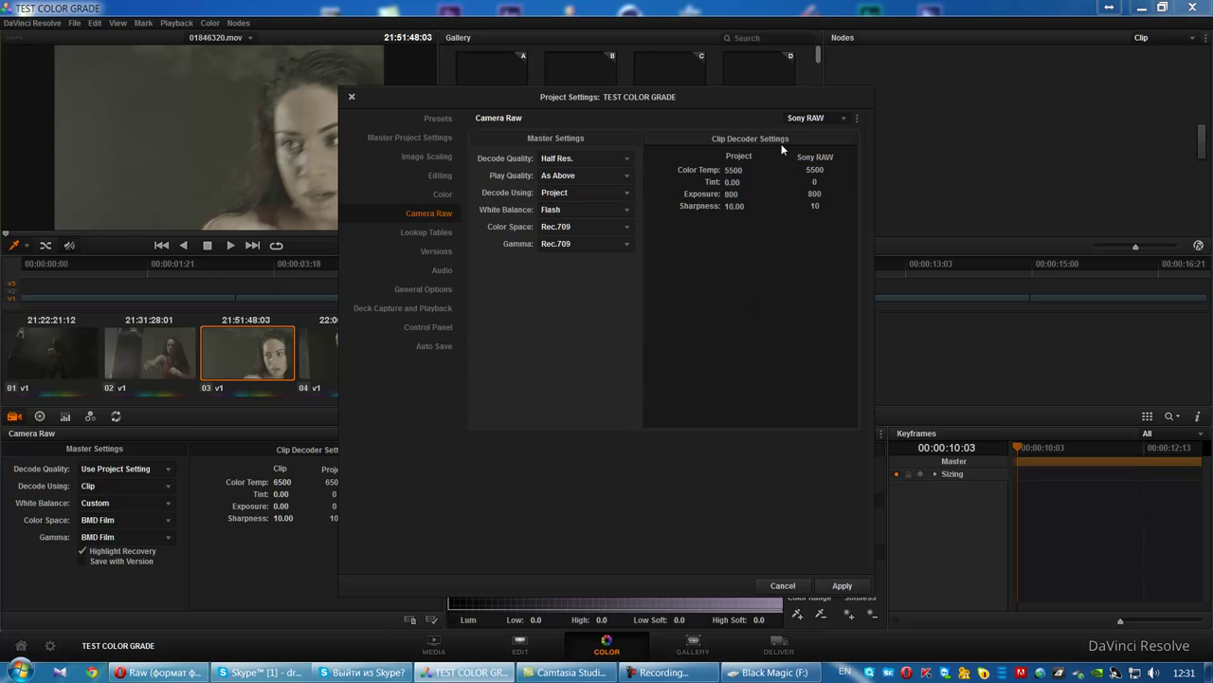
left_click(823, 121)
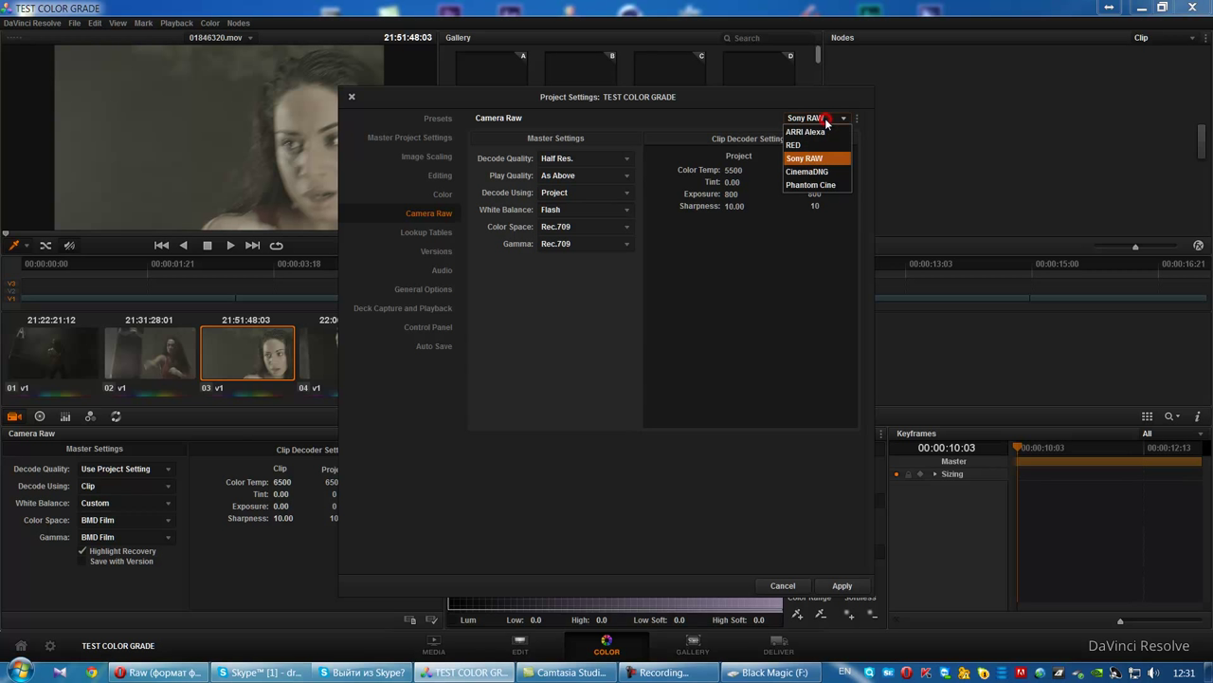
left_click(827, 174)
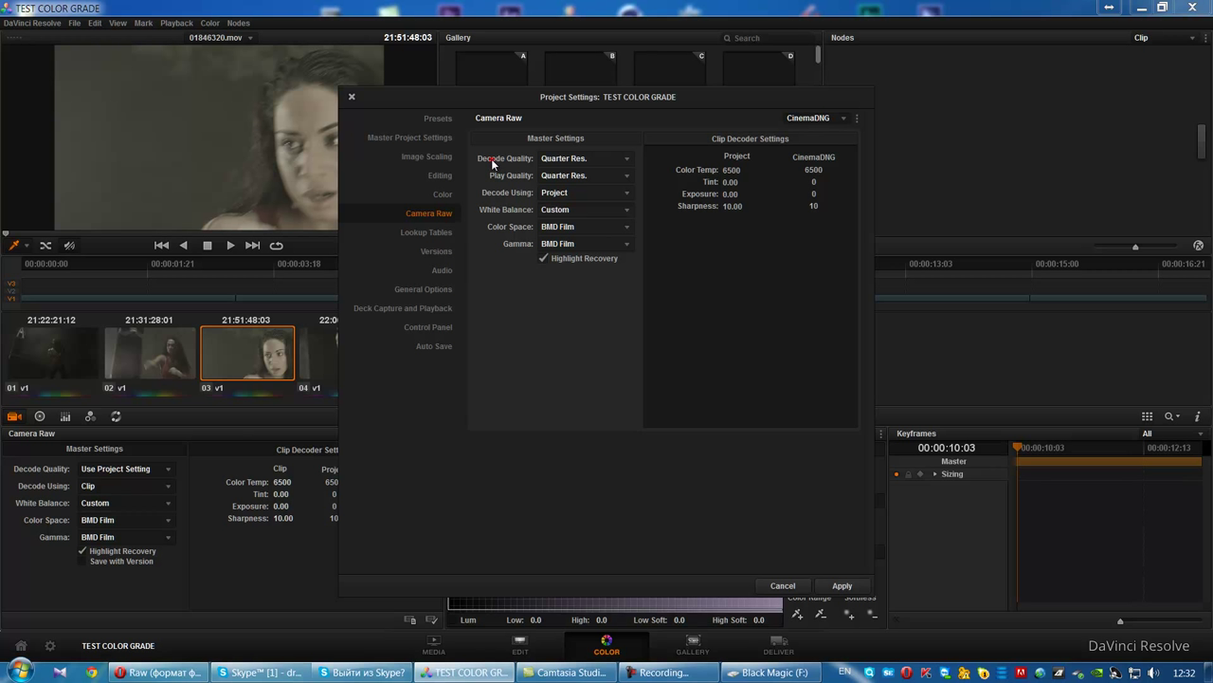
- Set CinemaDNG decode and play quality both to Quarter Res
left_click(545, 159)
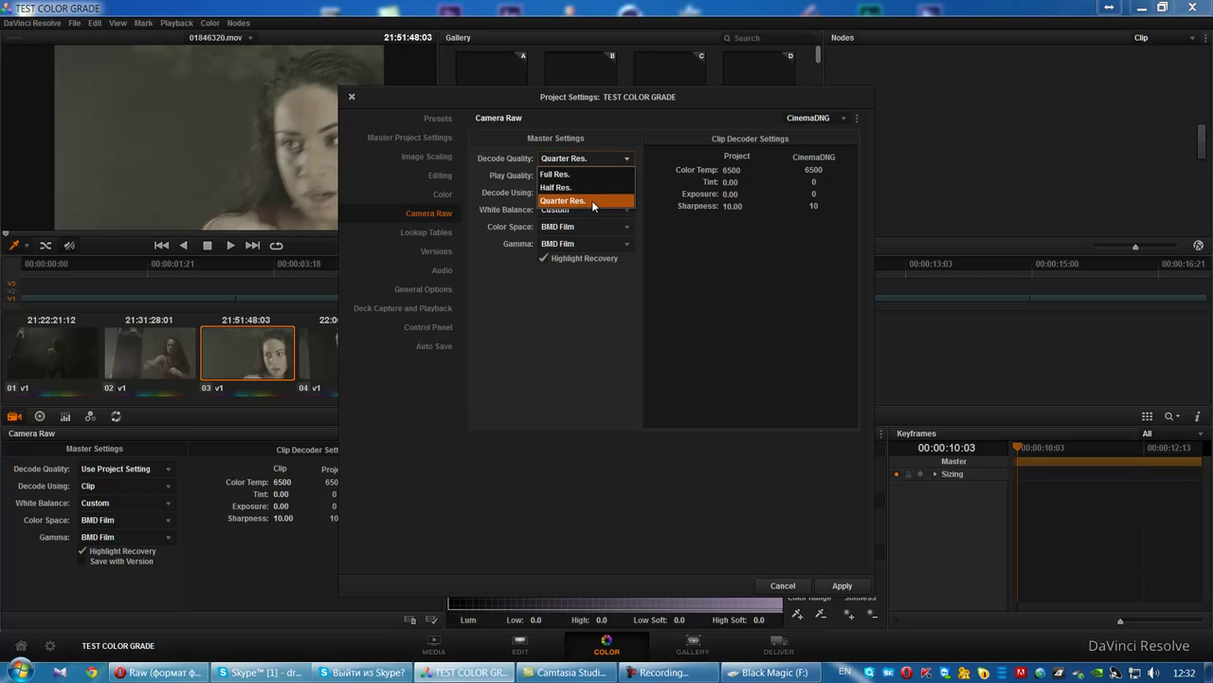
left_click(591, 200)
left_click(569, 176)
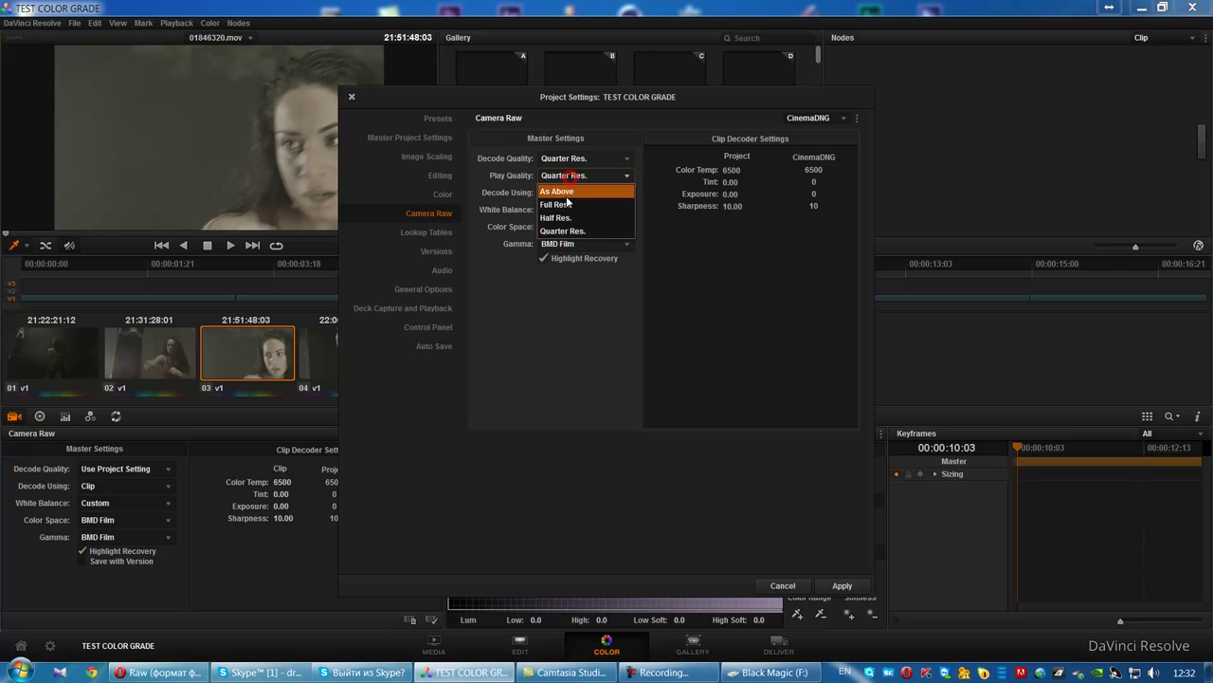
left_click(579, 238)
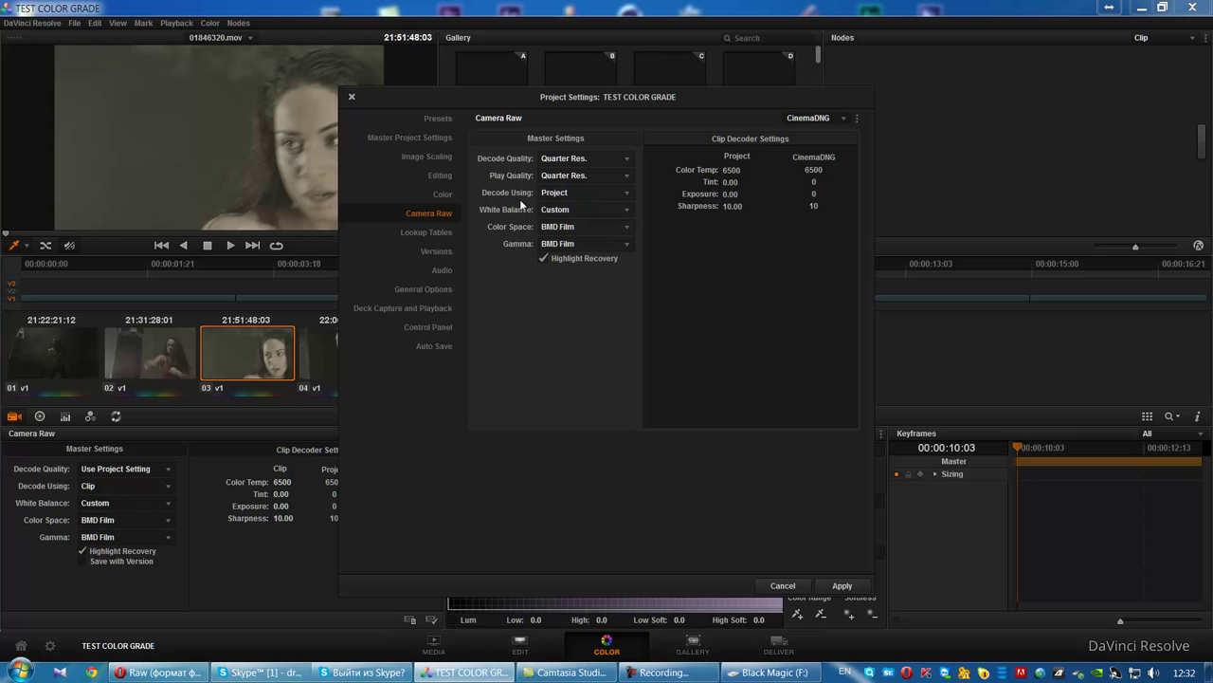
- Set Decode Using to CinemaDNG Default, apply, close the settings, and view clips 04–06
left_click(578, 193)
left_click(602, 208)
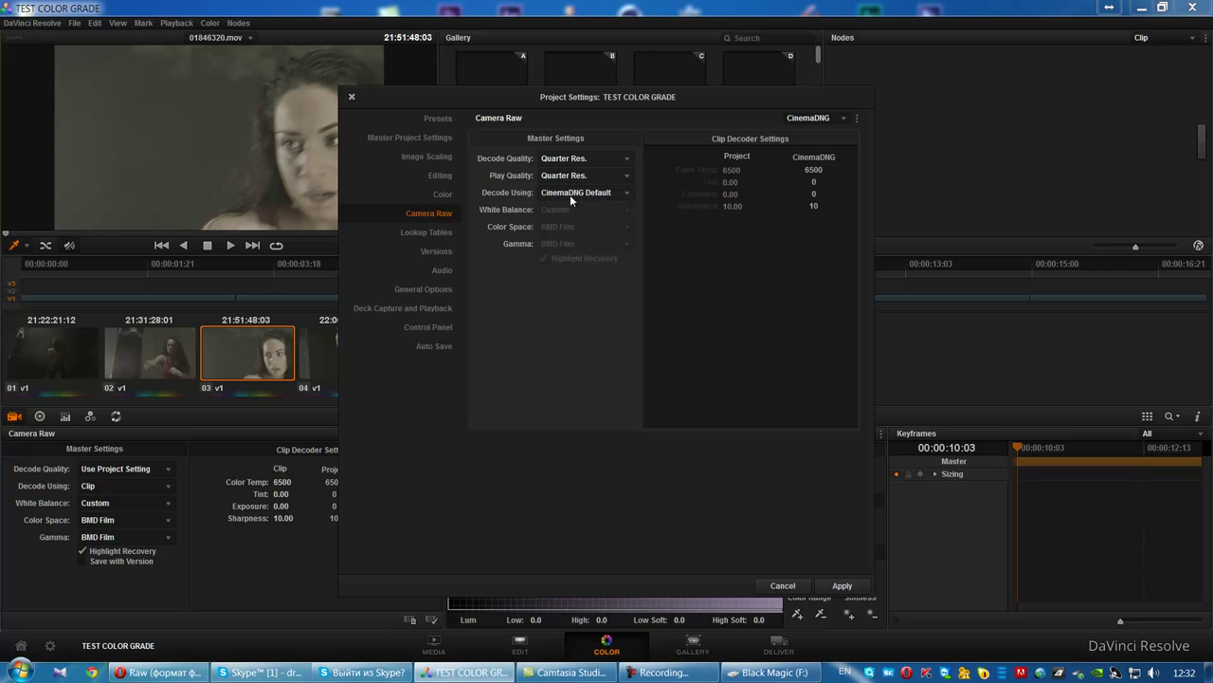
left_click(850, 585)
left_click(796, 585)
left_click(340, 358)
left_click(418, 357)
left_click(538, 361)
- Set clips 01 and 02 to decode with CinemaDNG Default in the Camera Raw panel
left_click(344, 357)
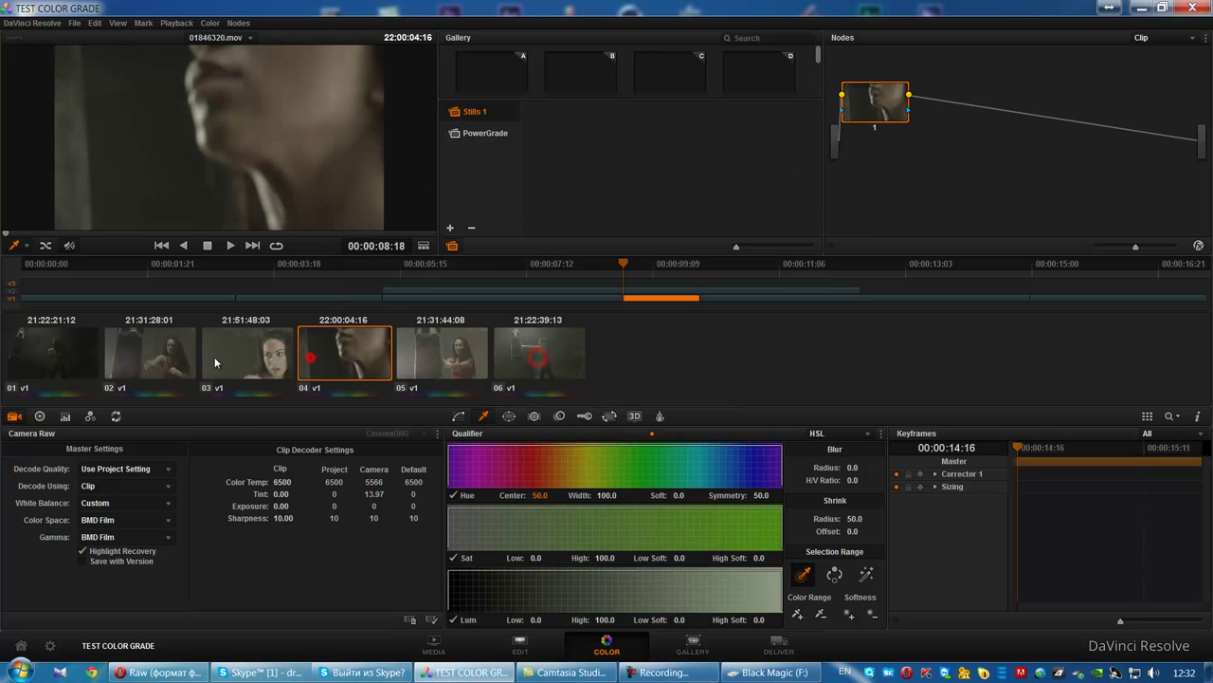
left_click(214, 356)
left_click(134, 357)
left_click(72, 357)
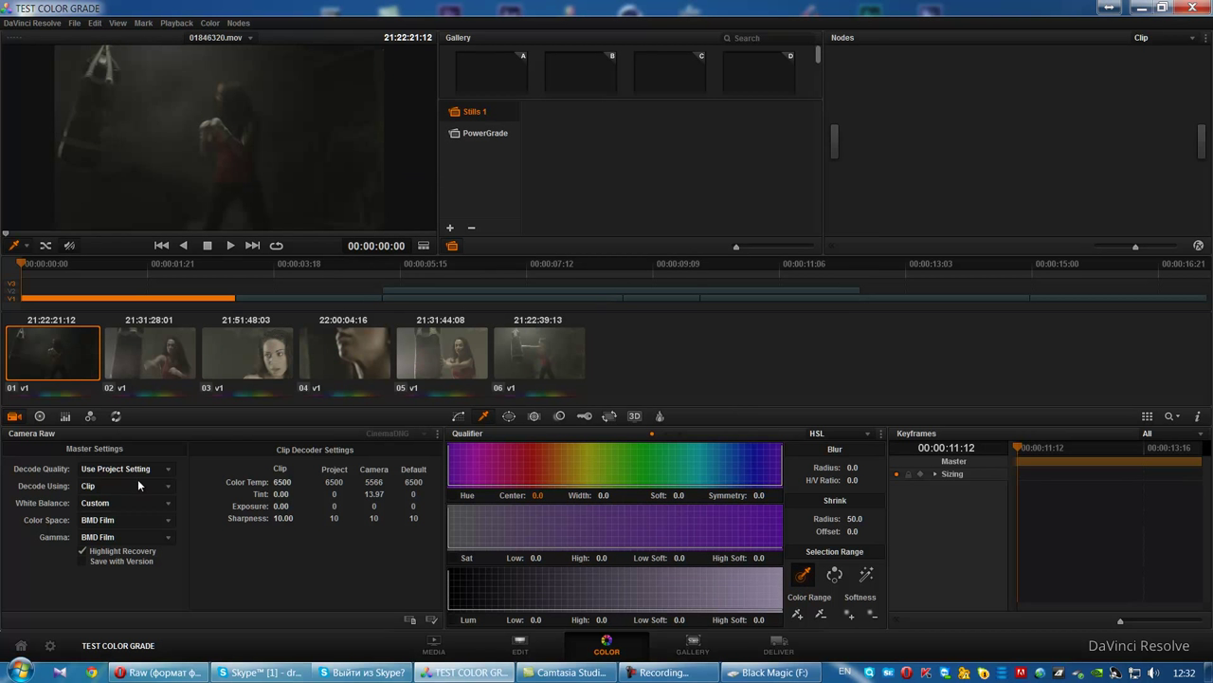
left_click(135, 485)
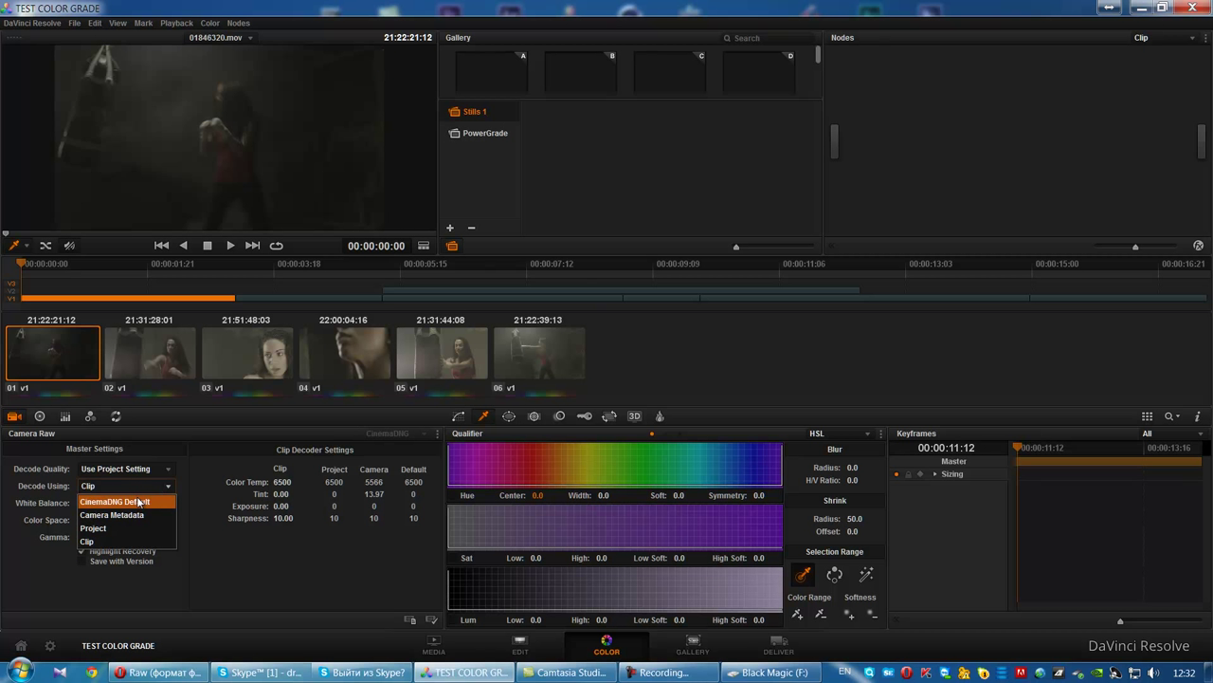
left_click(139, 502)
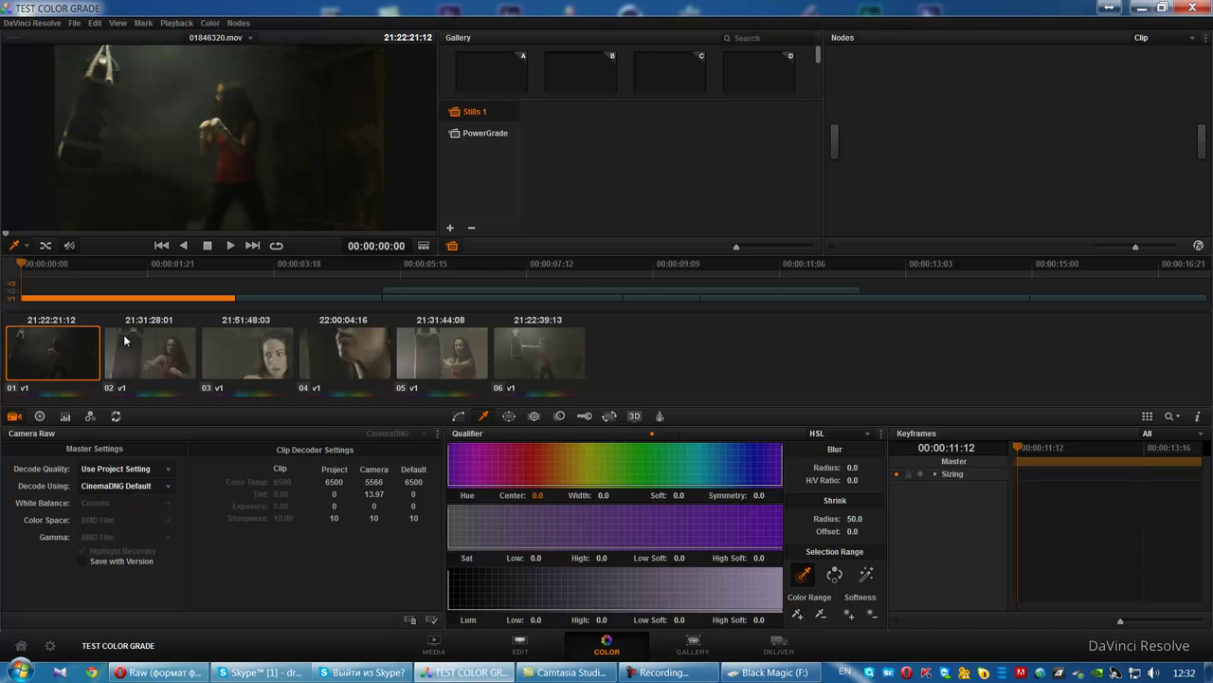
left_click(135, 360)
left_click(142, 485)
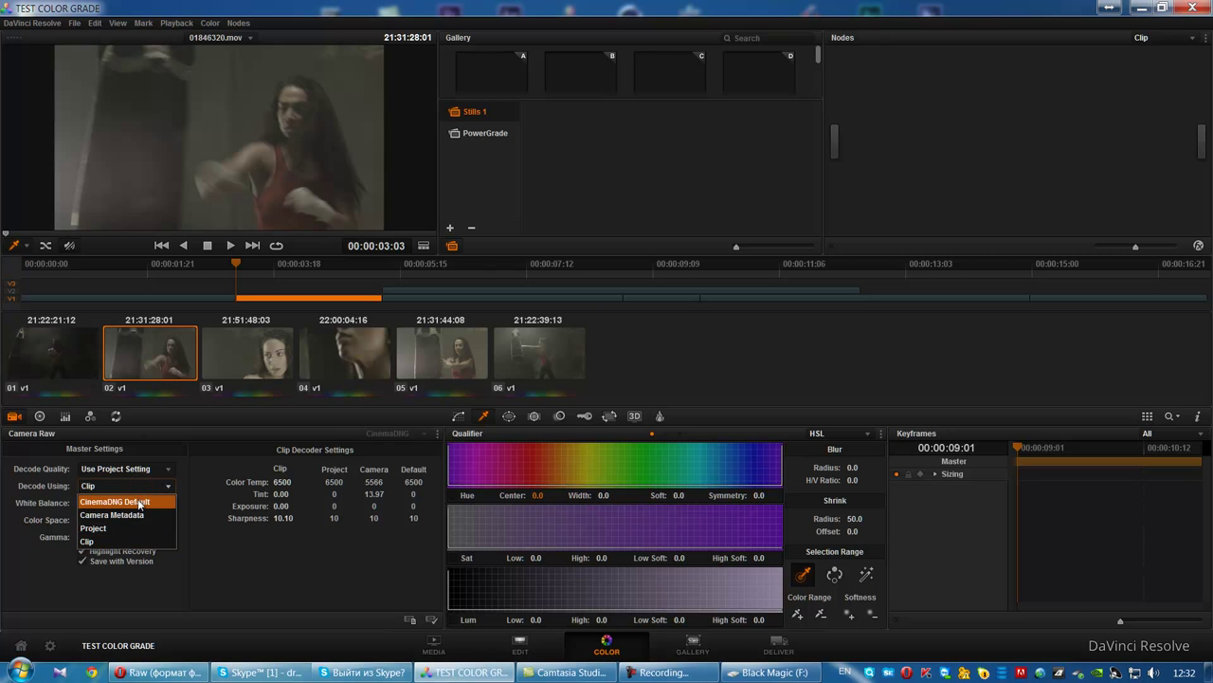
left_click(139, 503)
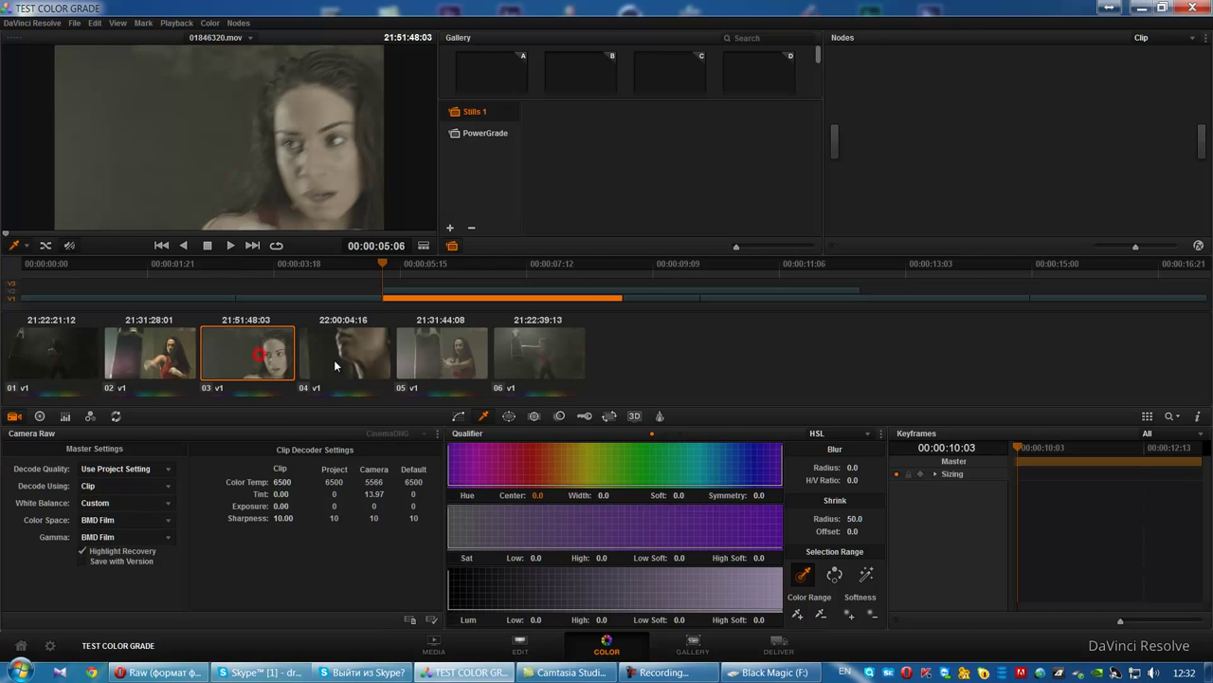
- Set clip 03 to CinemaDNG Default, then check Project Settings without changing anything
left_click_drag(282, 385, 531, 353)
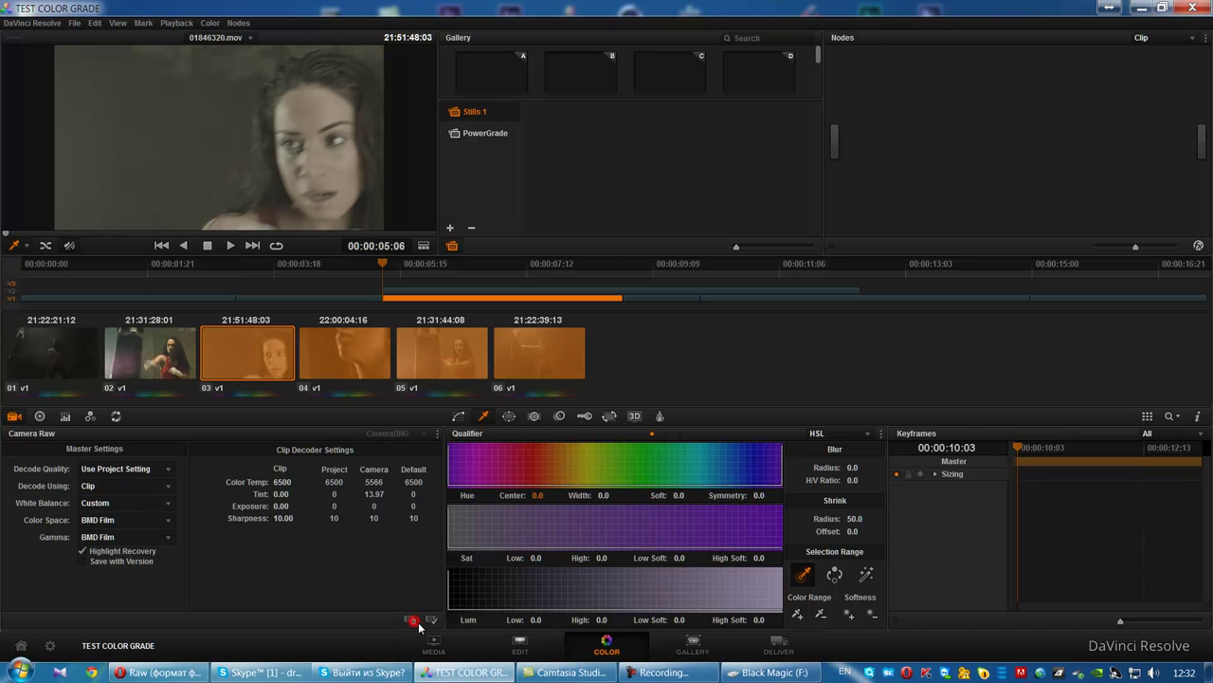
left_click(252, 352)
left_click(336, 351)
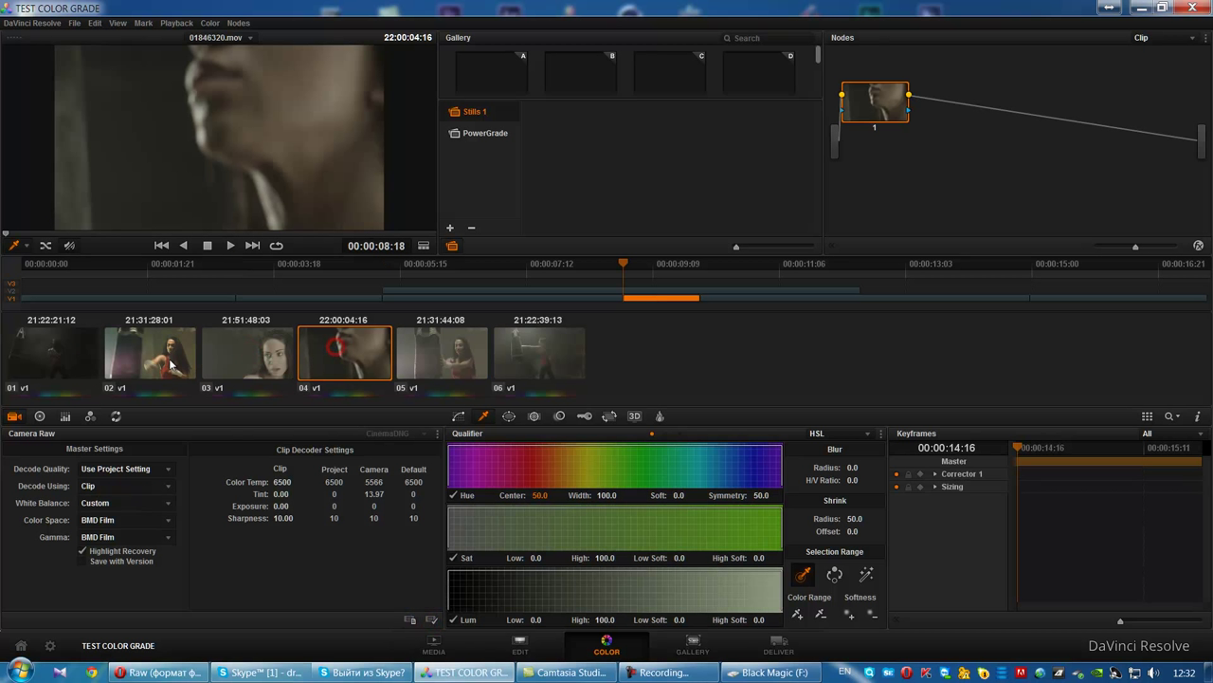
left_click(150, 353)
left_click(130, 485)
left_click(244, 353)
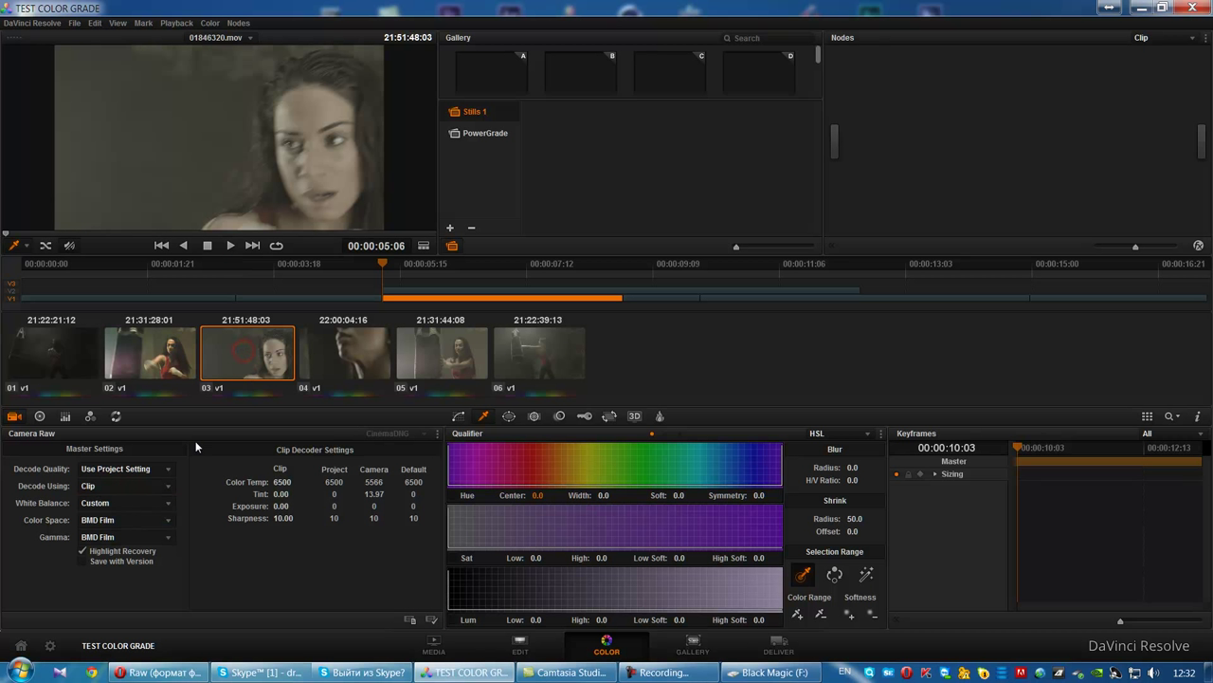
left_click(142, 485)
left_click(151, 489)
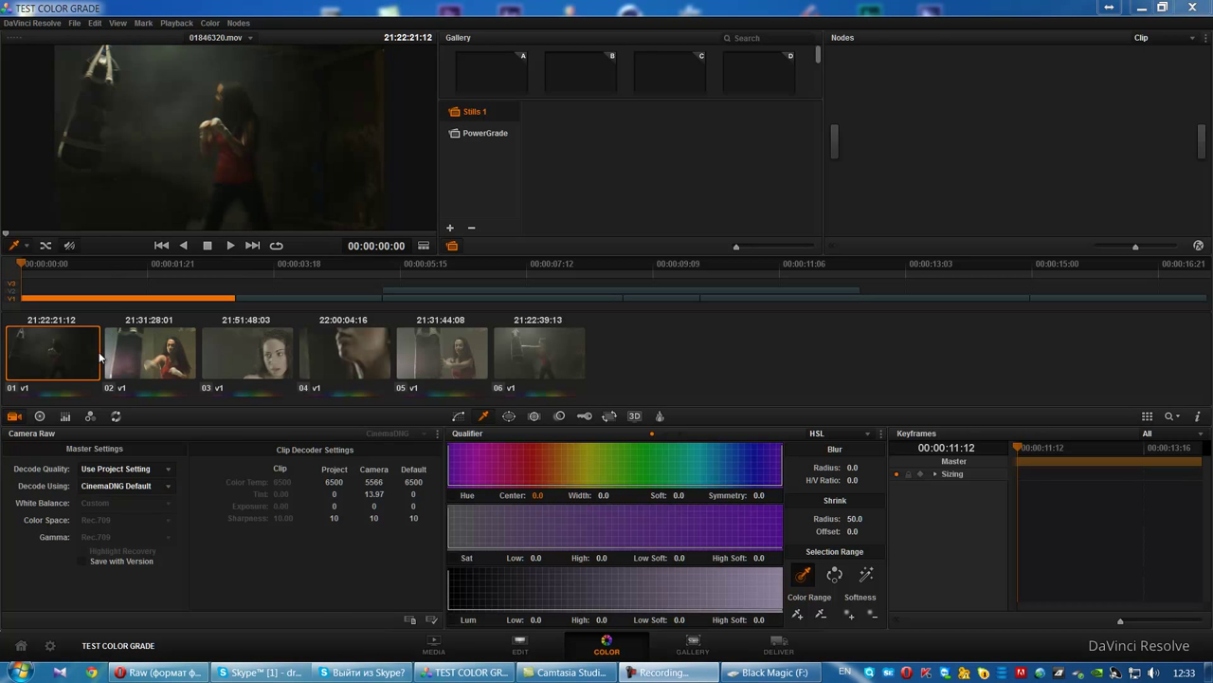
left_click(50, 645)
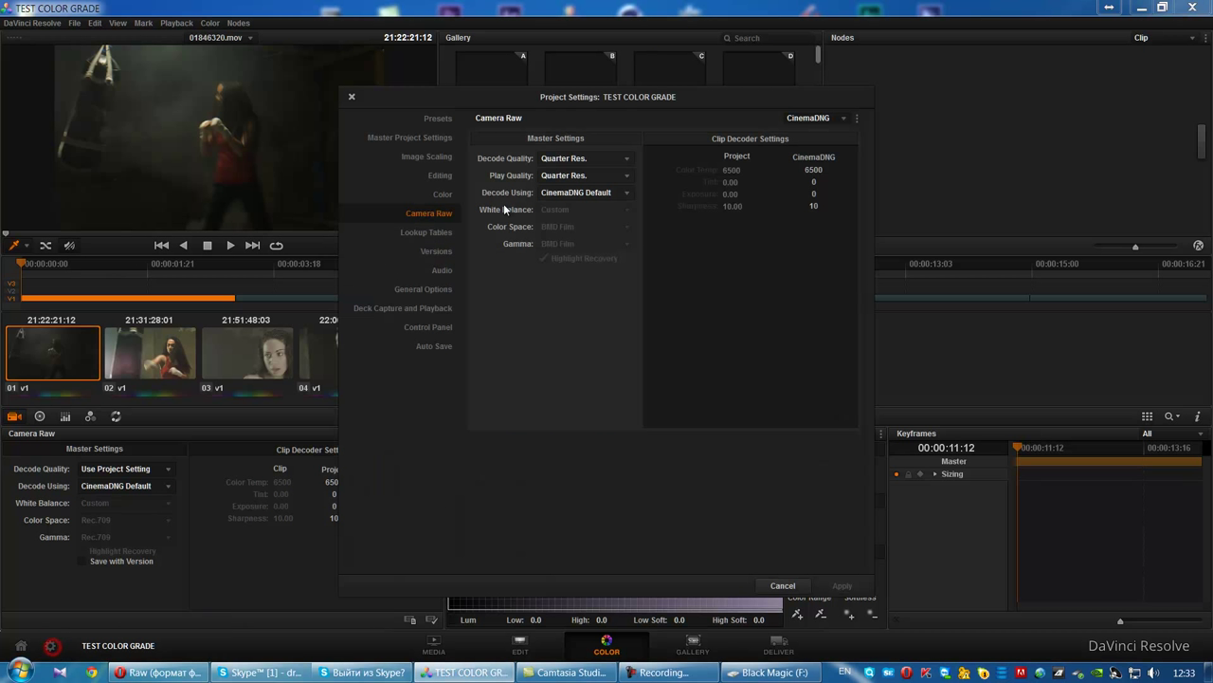
left_click(794, 587)
- Review clips 01 through 05 in the viewer, ending on clip 03
left_click(147, 360)
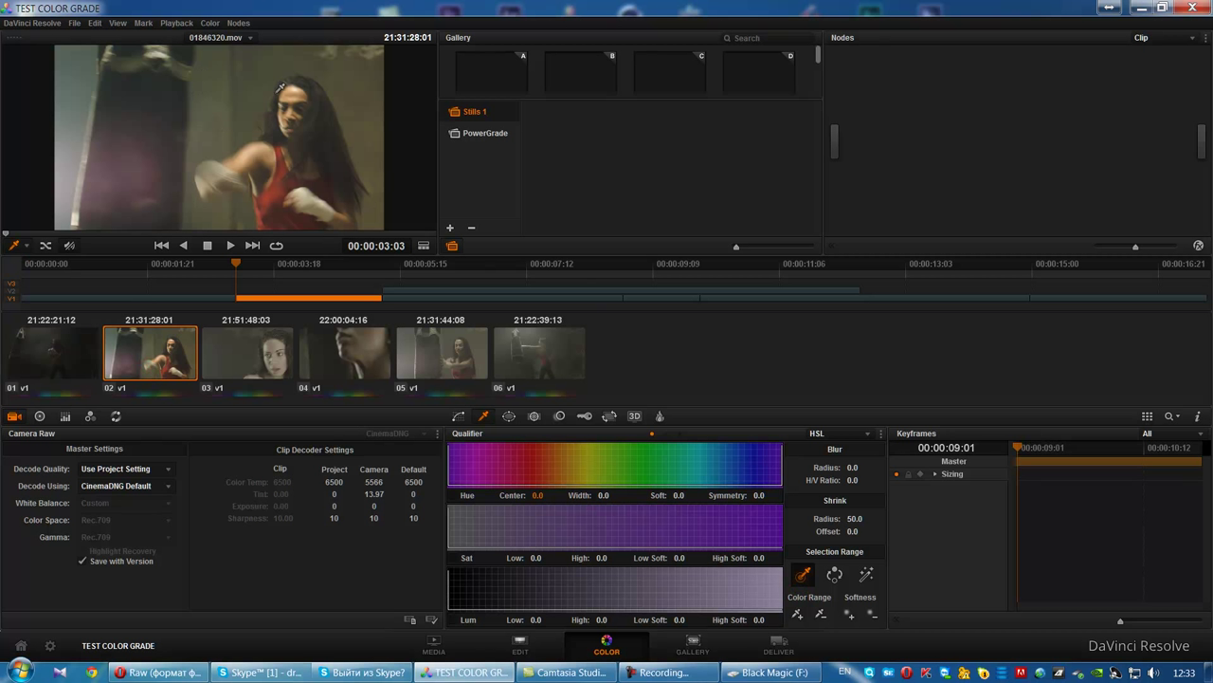
left_click(241, 365)
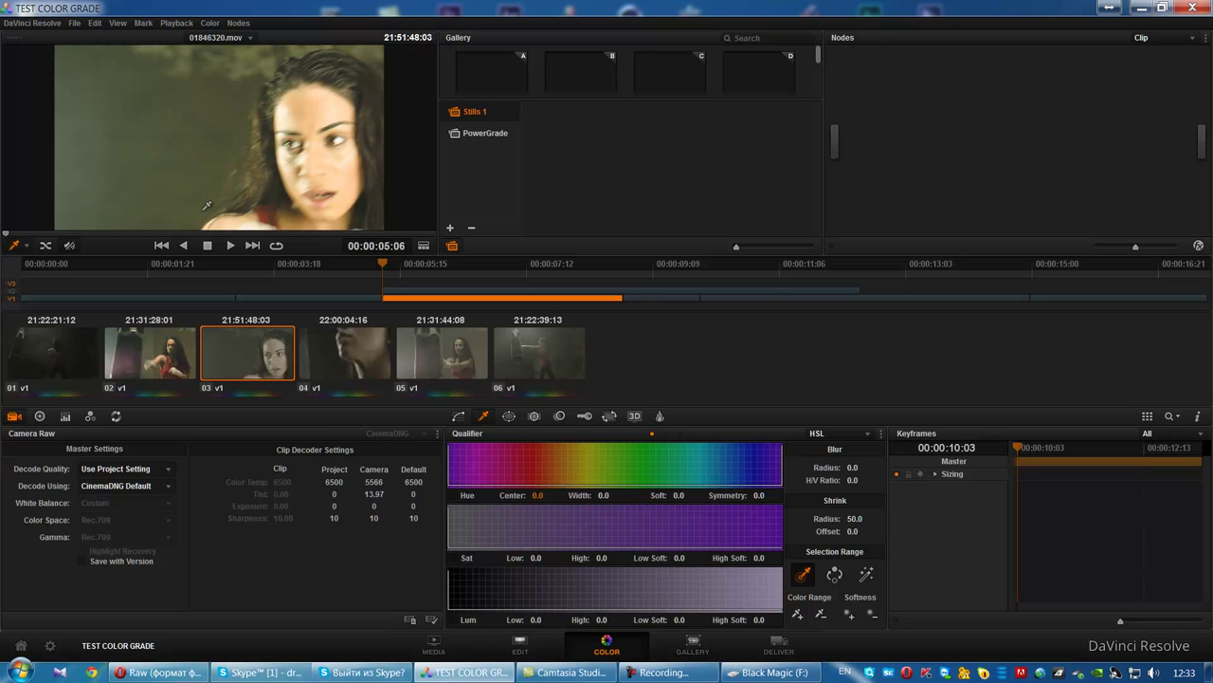
left_click(337, 351)
left_click(453, 360)
left_click(536, 355)
left_click(445, 358)
left_click(362, 367)
left_click(230, 368)
left_click(163, 343)
left_click(76, 351)
left_click(177, 372)
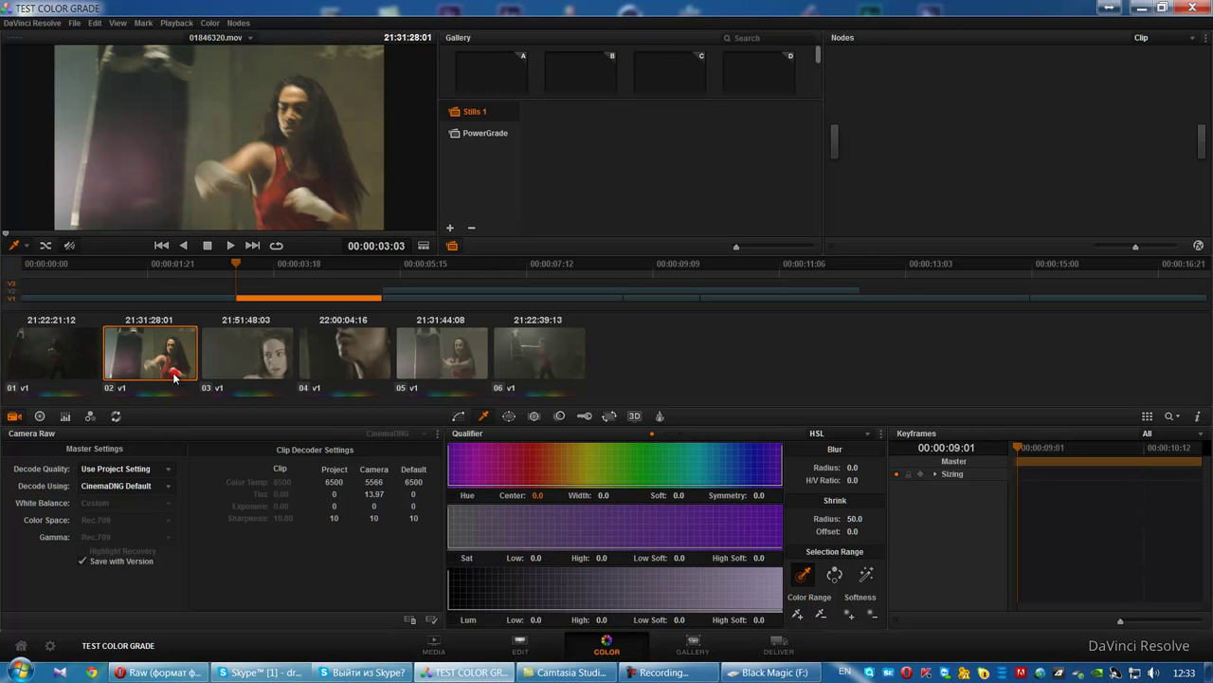
left_click(262, 356)
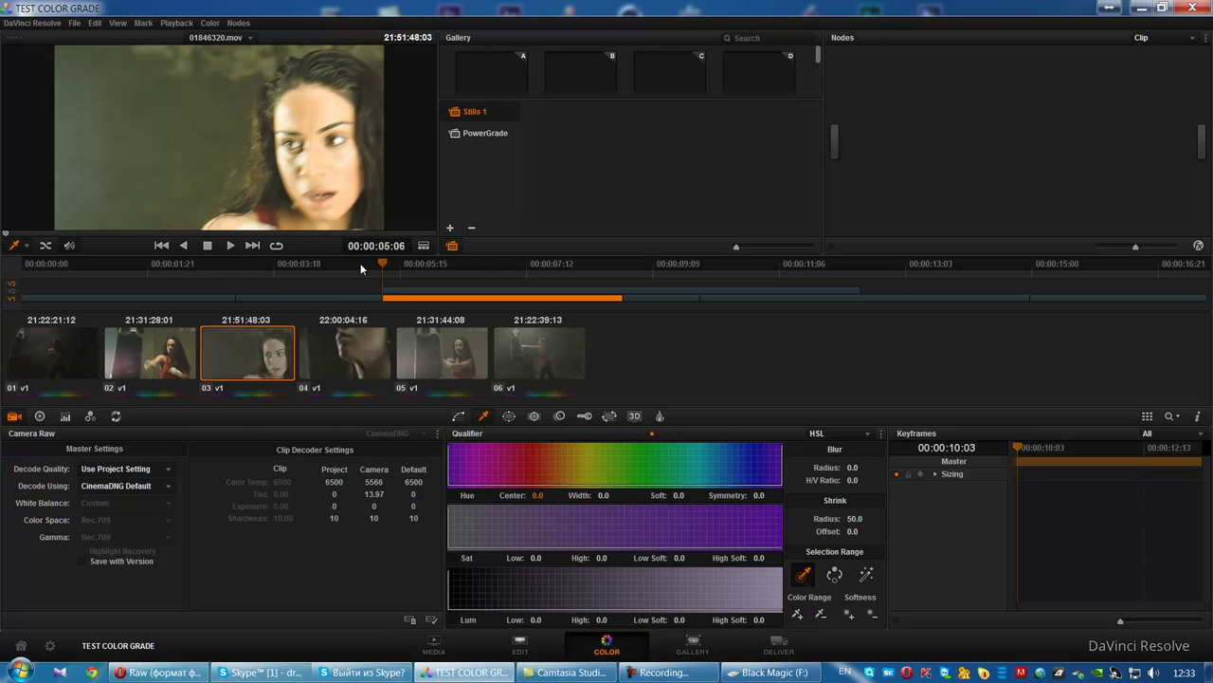
left_click(406, 264)
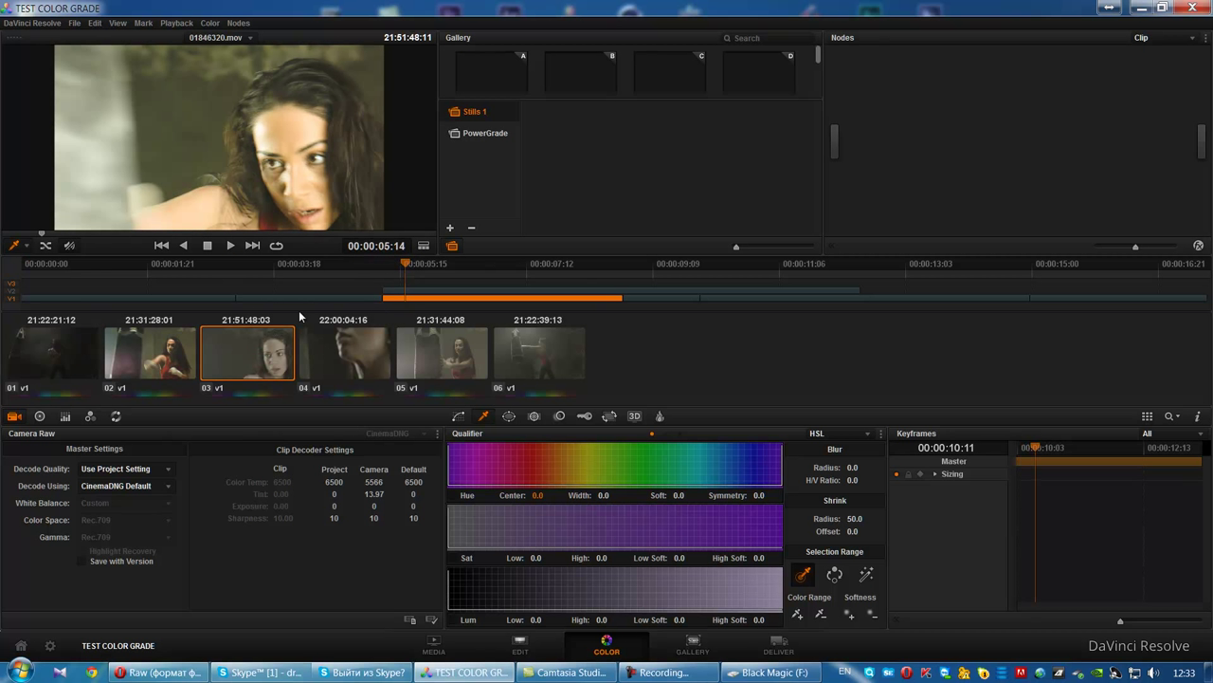
left_click(49, 645)
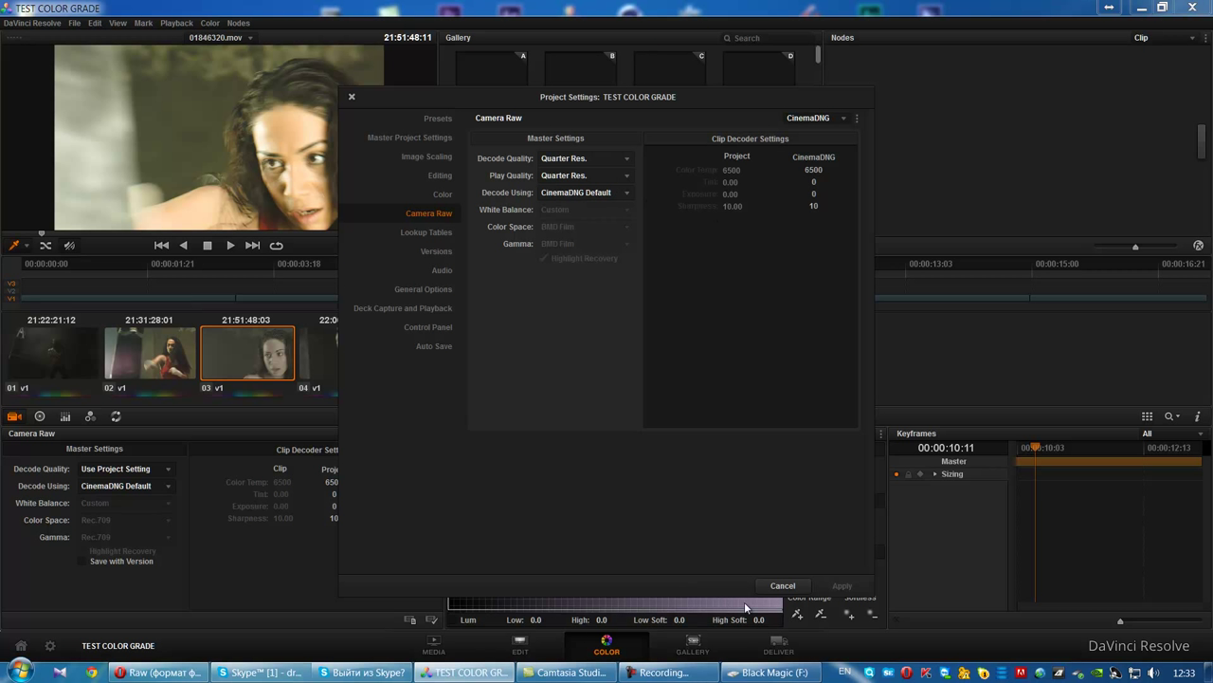
left_click(781, 585)
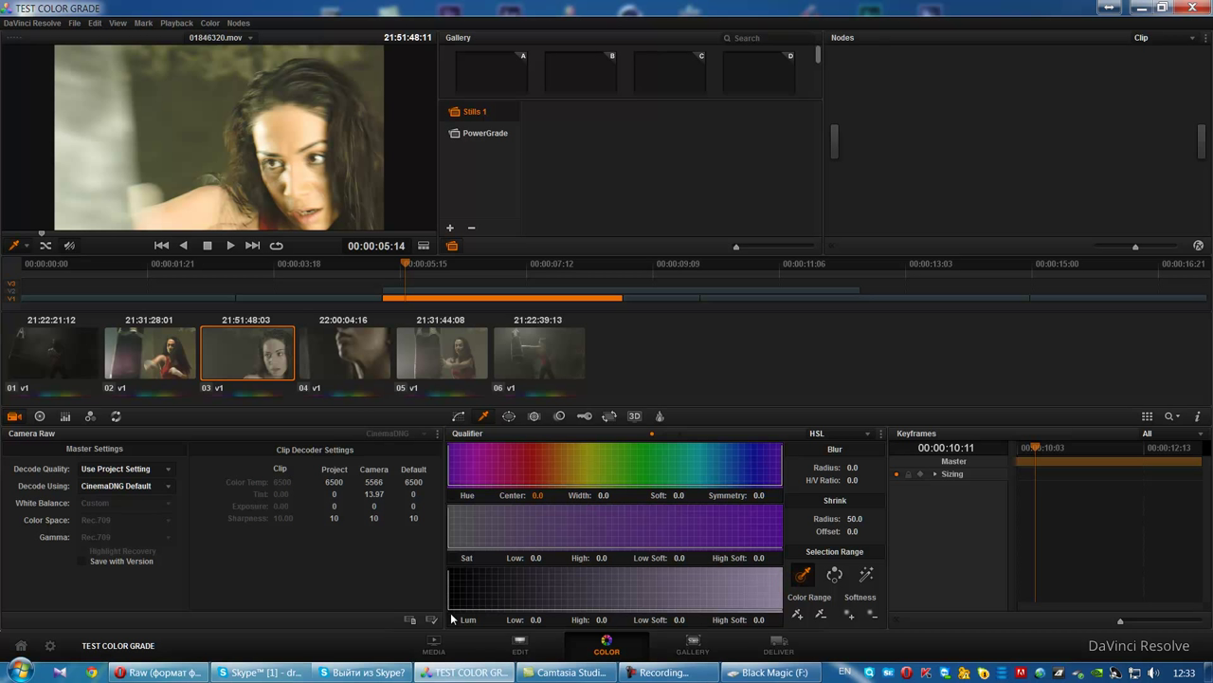
left_click(40, 416)
left_click(64, 416)
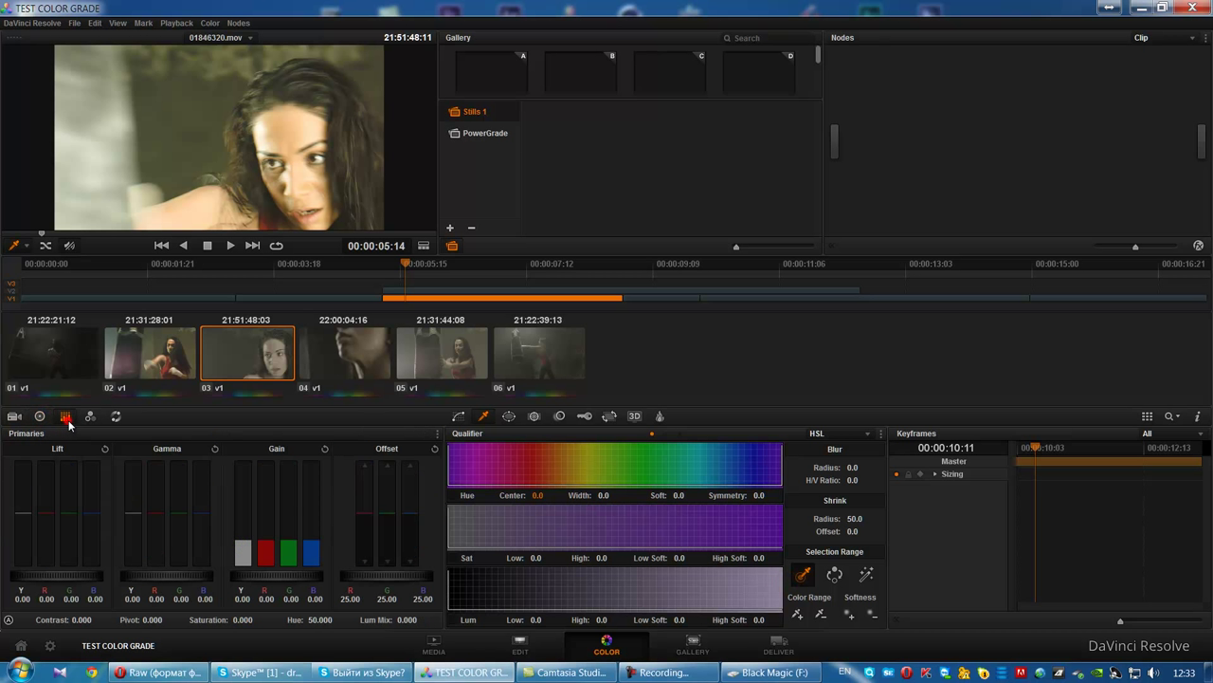
left_click(90, 417)
left_click(40, 416)
left_click(65, 417)
left_click(40, 417)
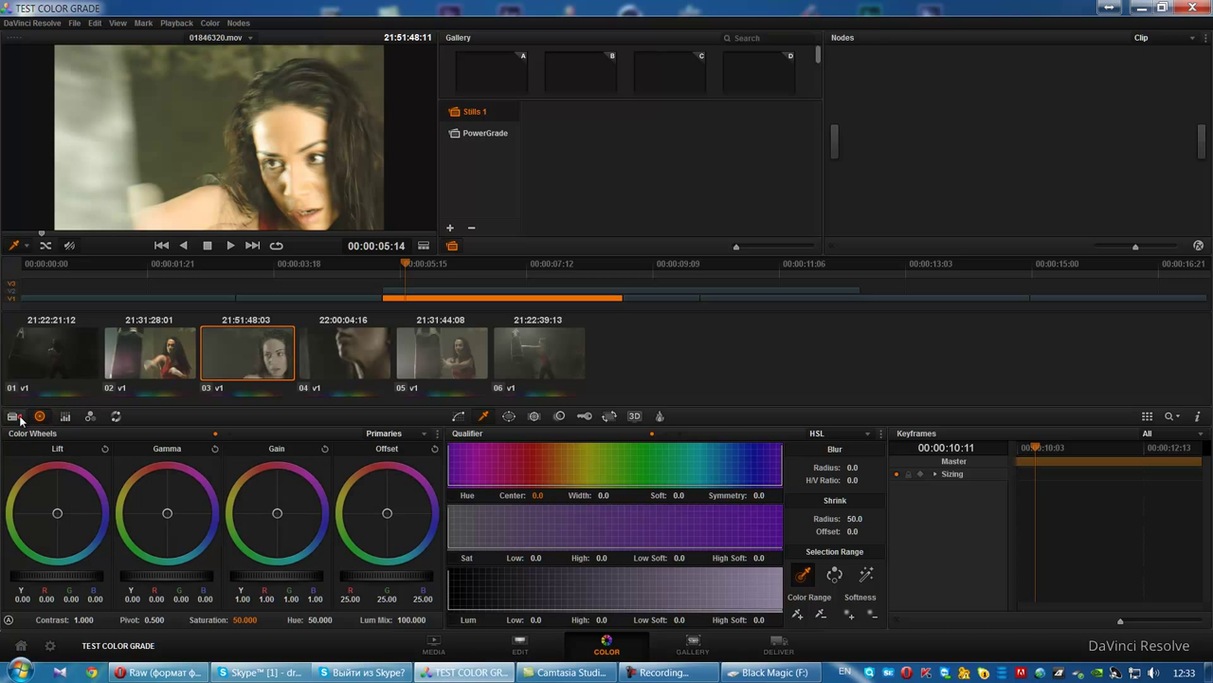
left_click(15, 416)
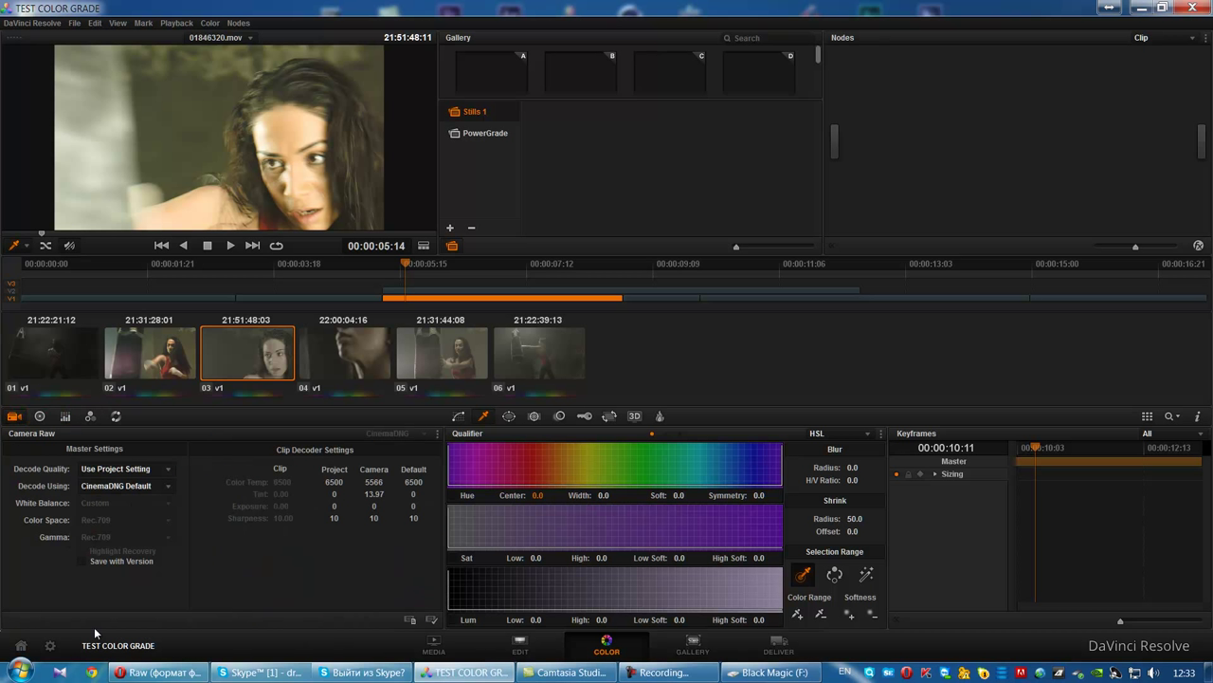
left_click(50, 646)
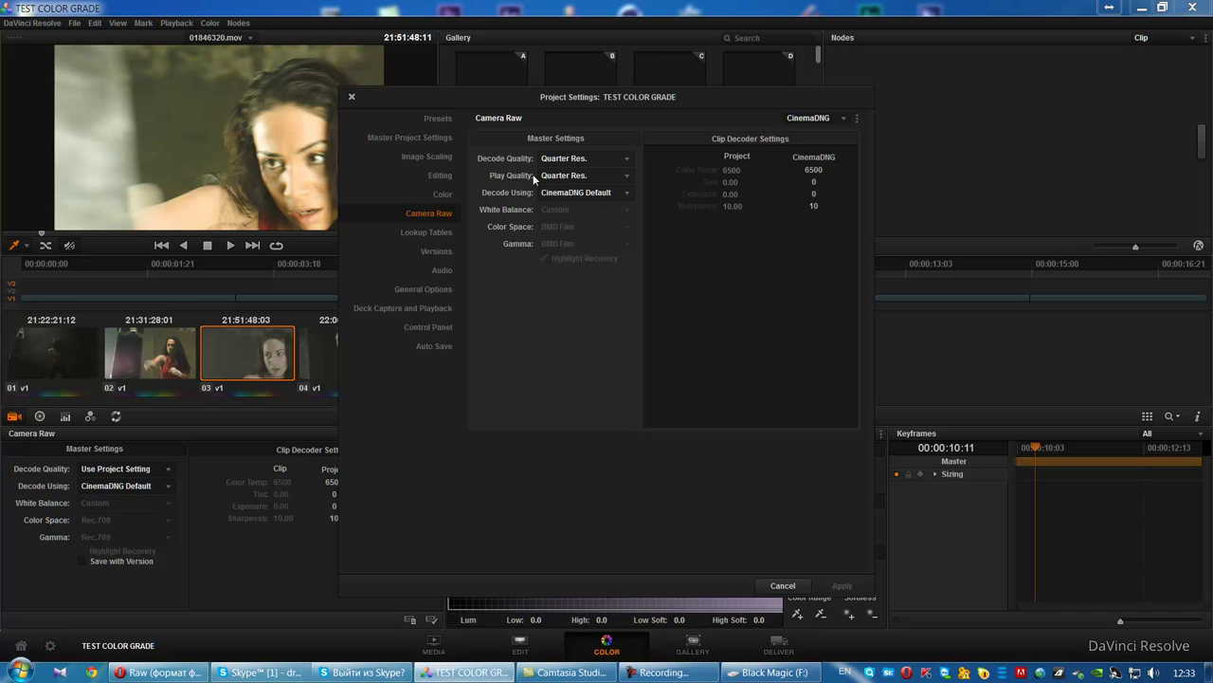
- Set the project's Decode Using to Camera Metadata, apply, and close Project Settings
left_click(566, 195)
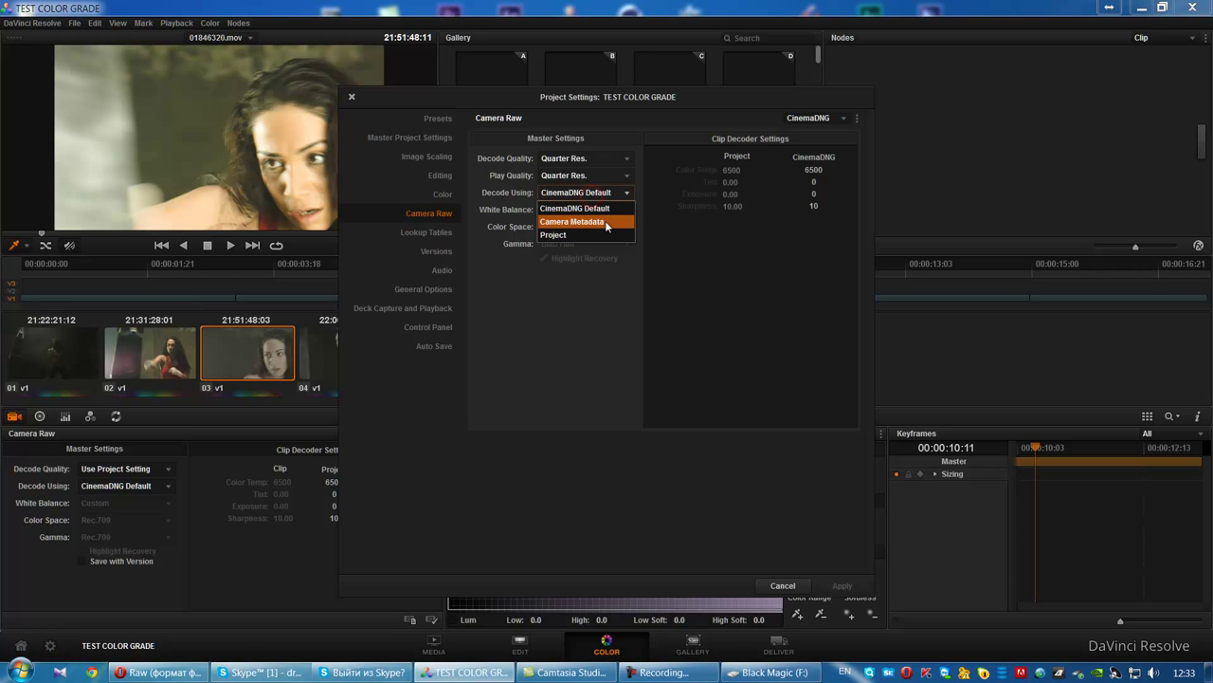
left_click(608, 224)
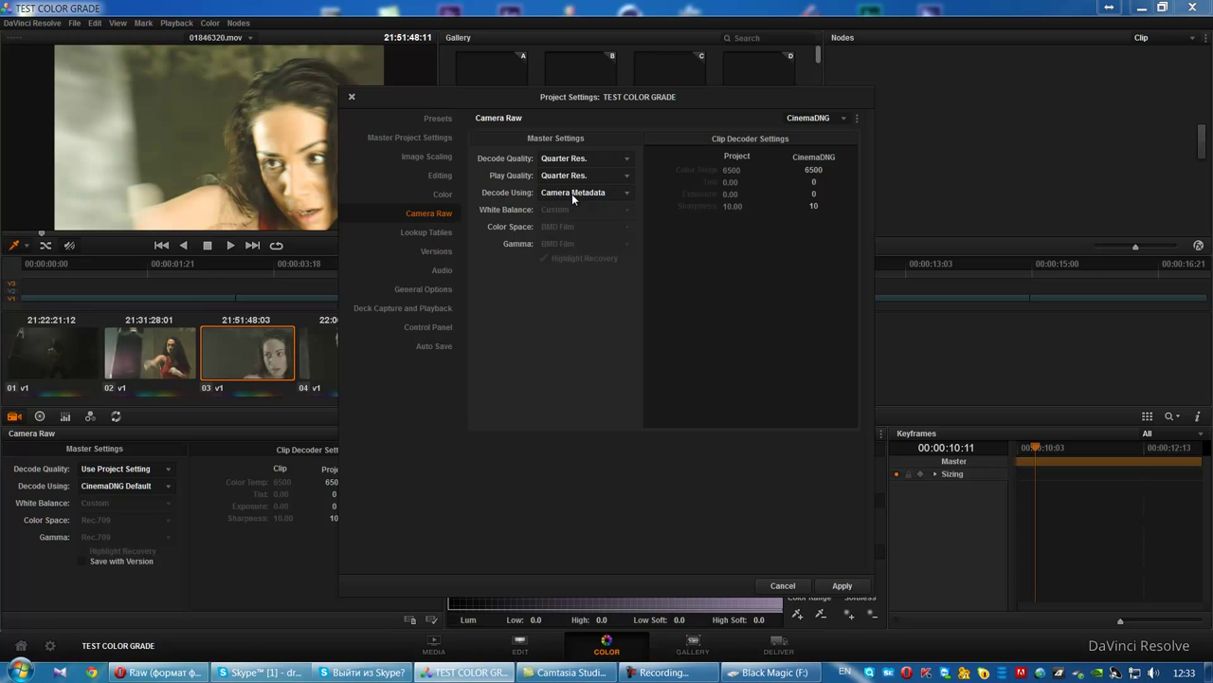
left_click(843, 585)
left_click(783, 584)
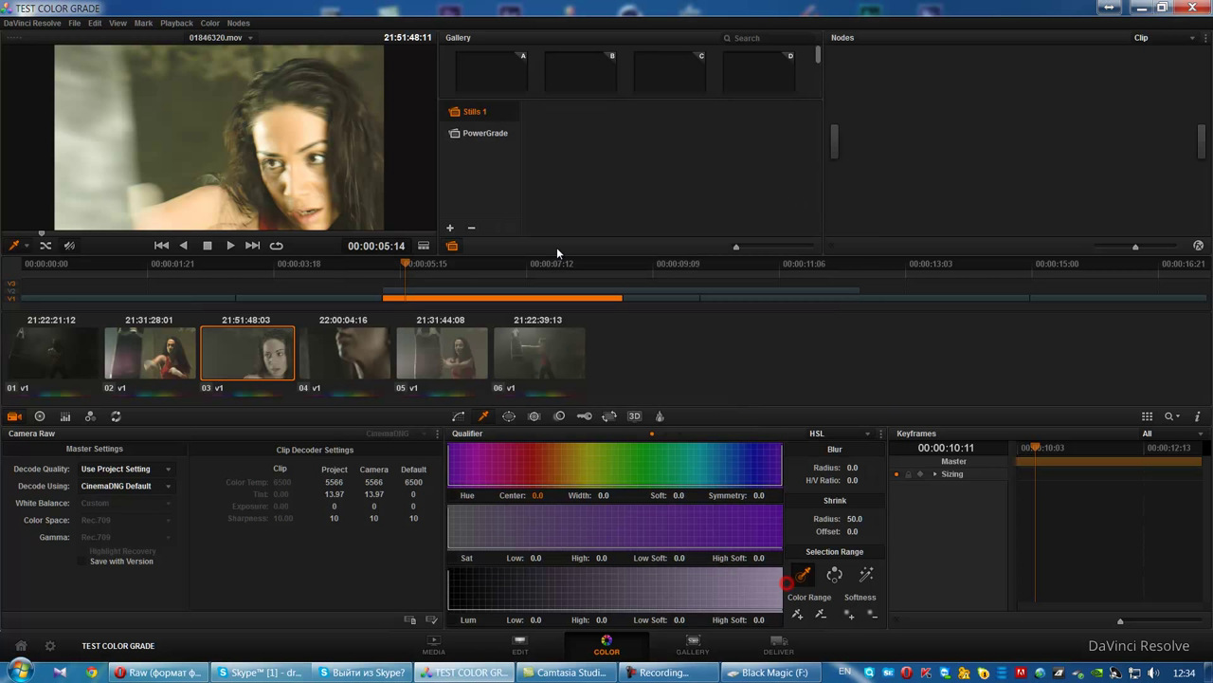
- Step through clips 01–06, ending on clip 03 showing Color Temp 5566, Tint 13.97
left_click(177, 348)
left_click(241, 358)
left_click(343, 360)
left_click(432, 360)
left_click(516, 358)
left_click(420, 360)
left_click(343, 359)
left_click(249, 358)
left_click(180, 358)
left_click(88, 358)
left_click(146, 364)
left_click(243, 358)
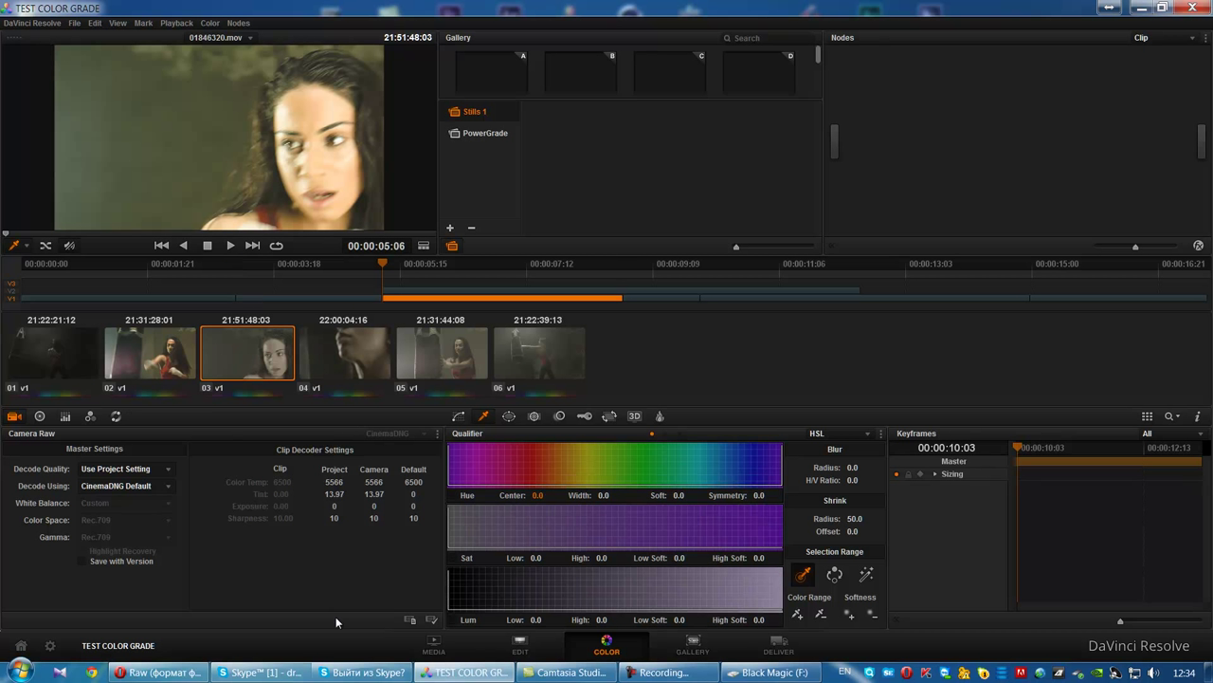
- Set the project's Camera Raw decode method to Project settings
left_click(50, 645)
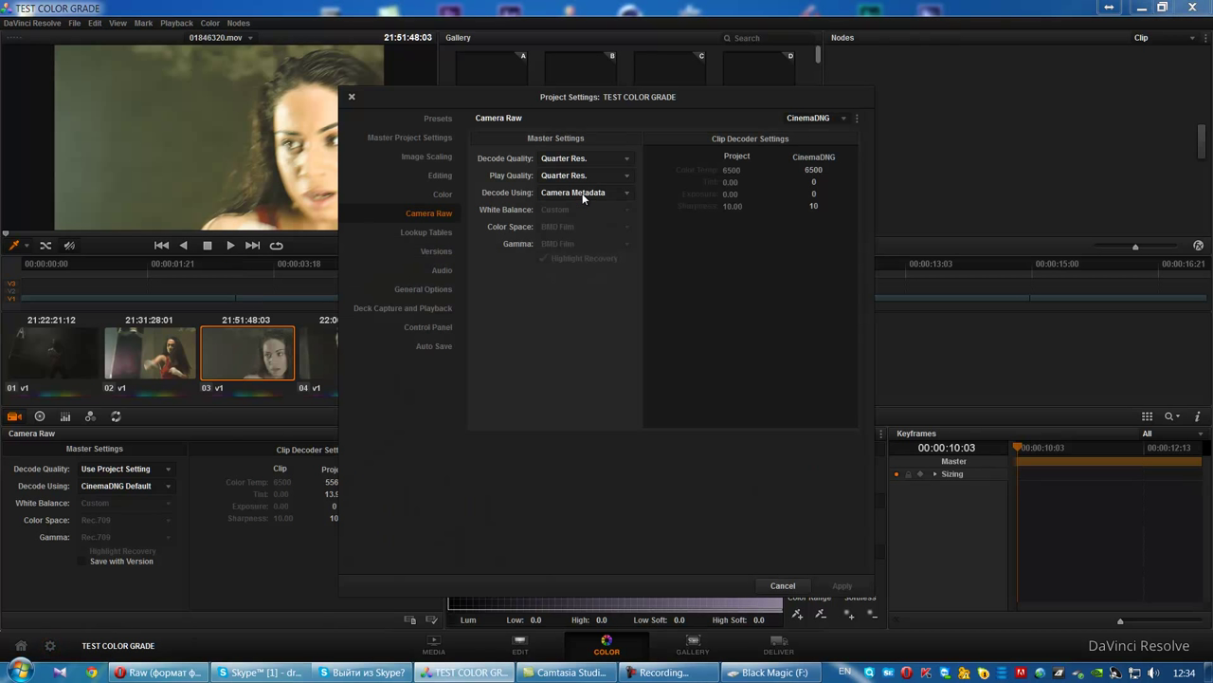
left_click(583, 194)
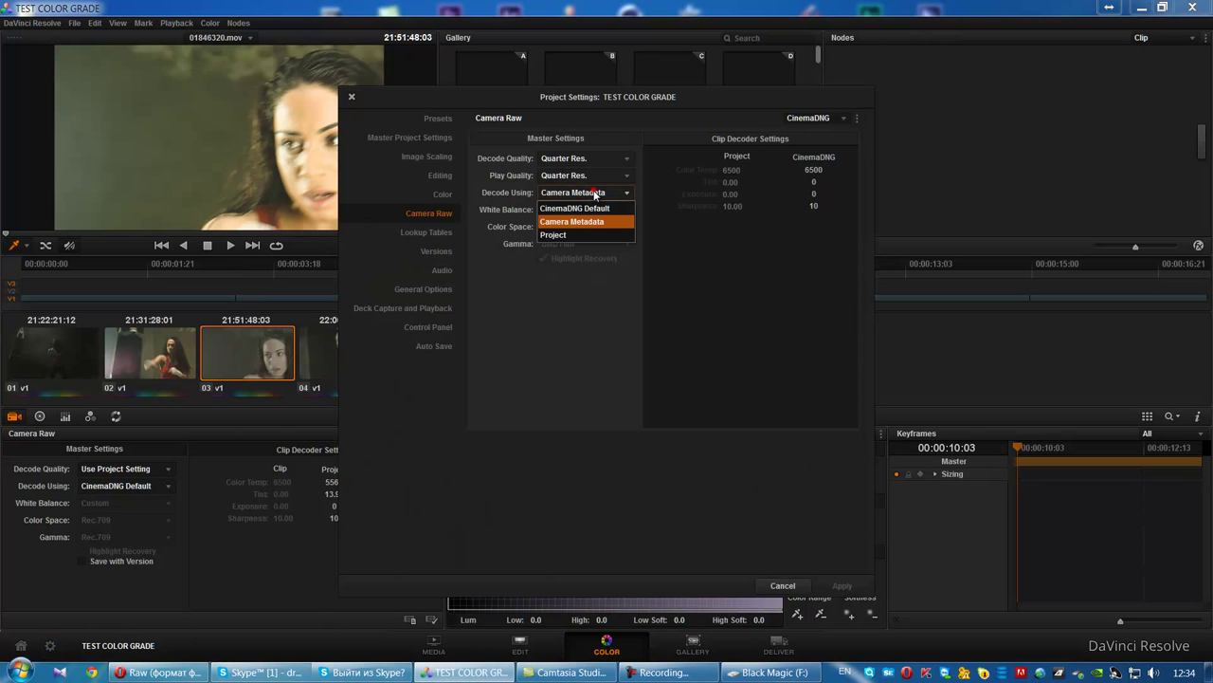
left_click(572, 236)
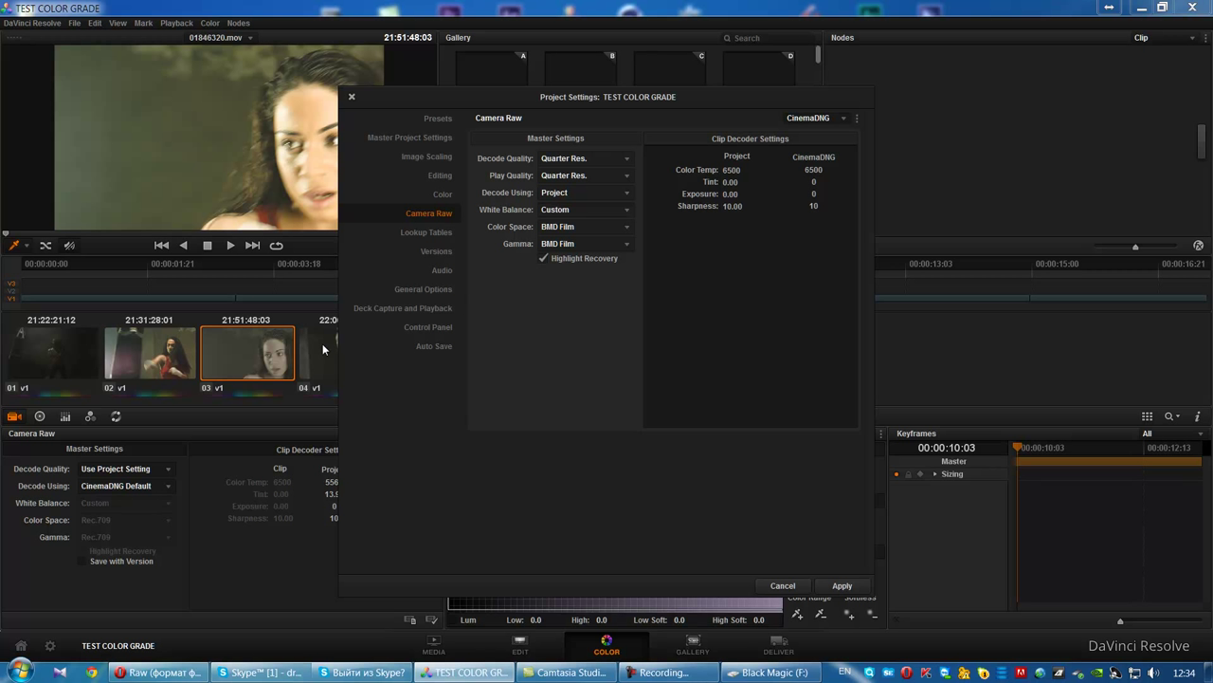
- Try the Daylight, Cloudy, Tungsten and As Shot white balance presets, then settle on Custom
left_click(594, 210)
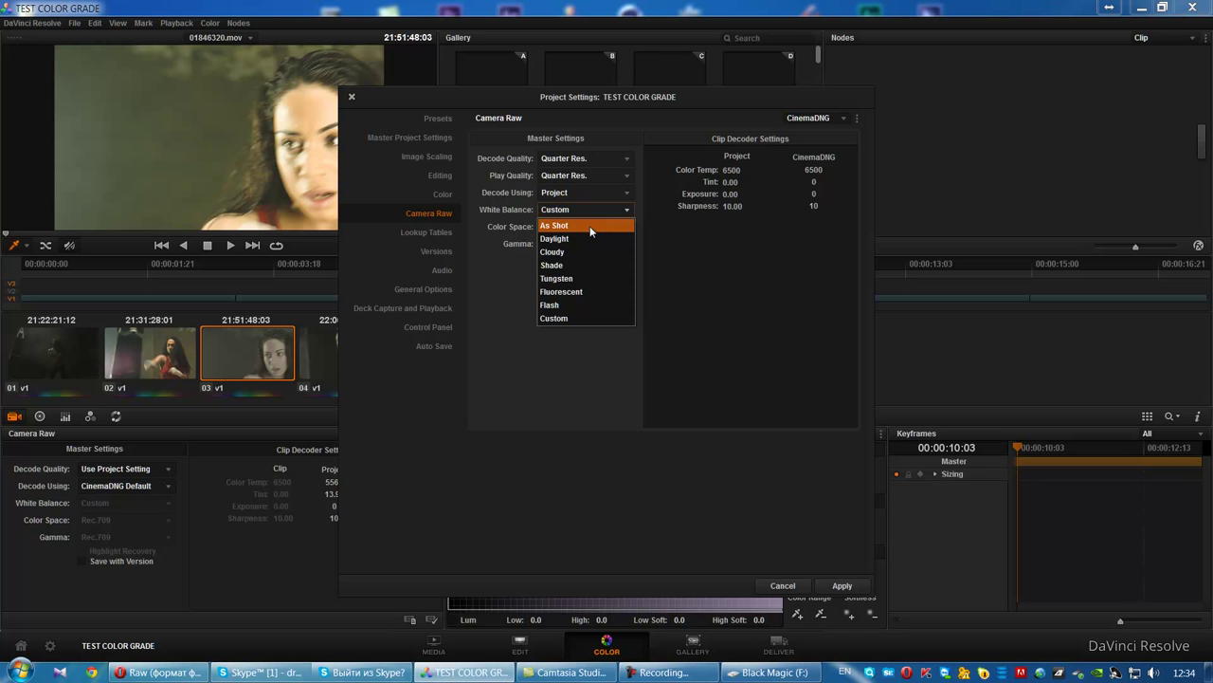
left_click(574, 211)
left_click(574, 210)
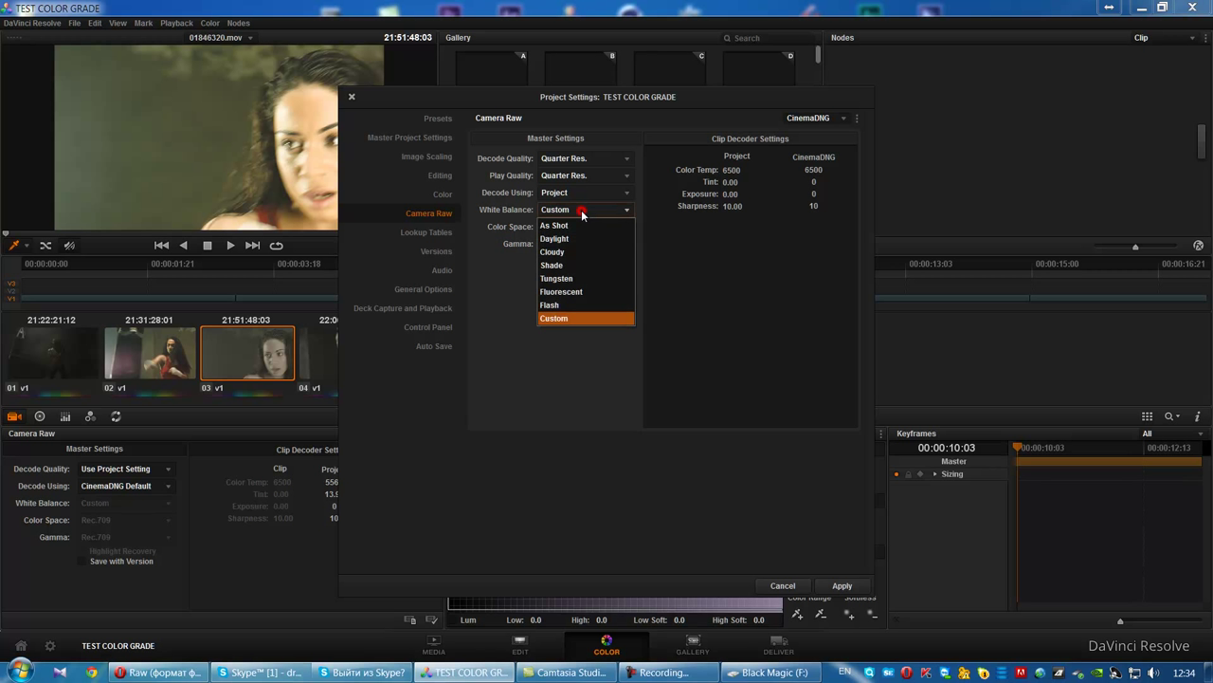
left_click(575, 237)
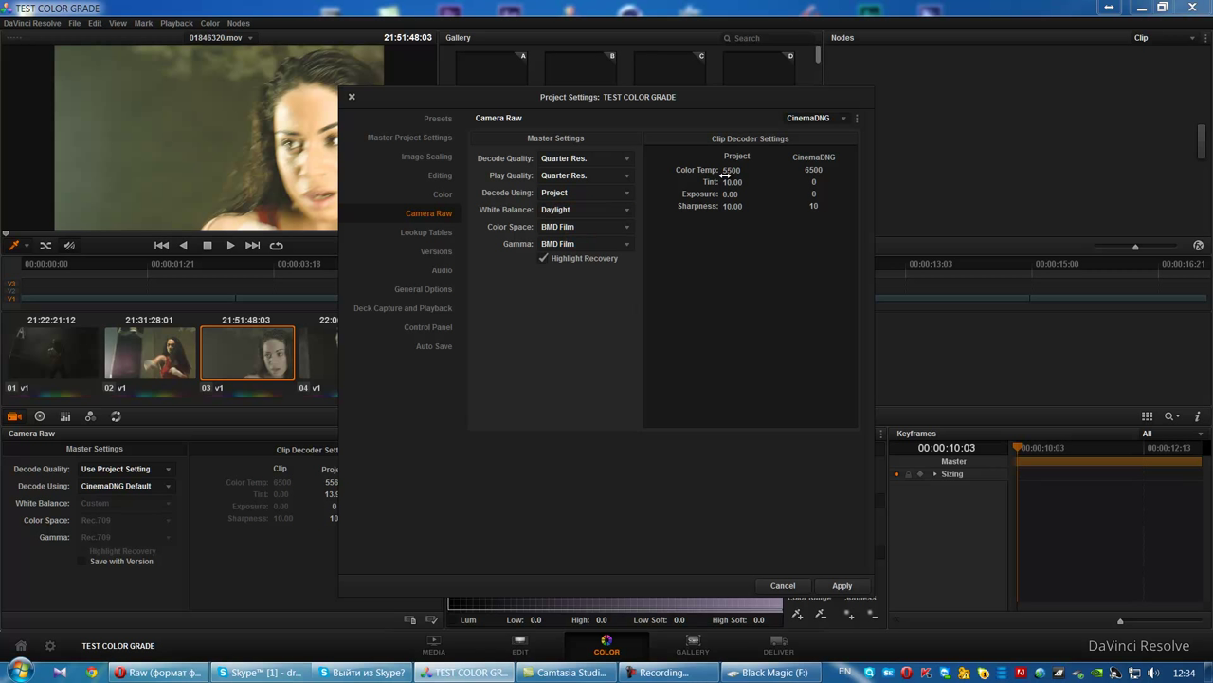
left_click(579, 212)
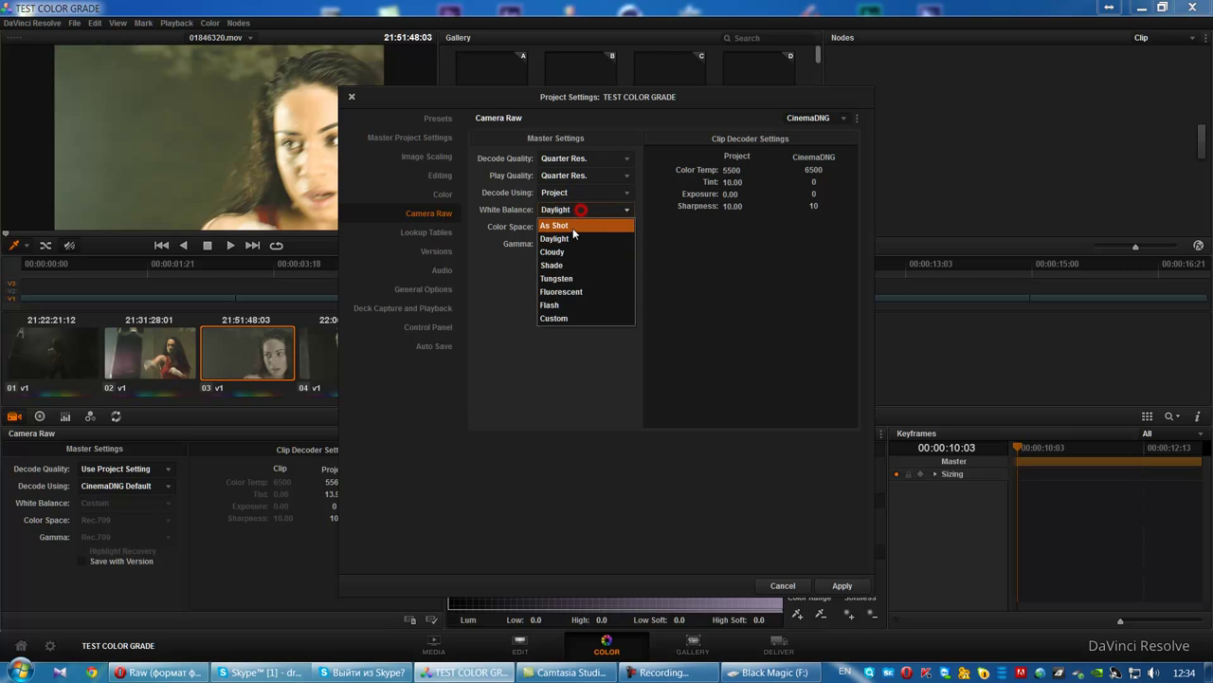
left_click(580, 252)
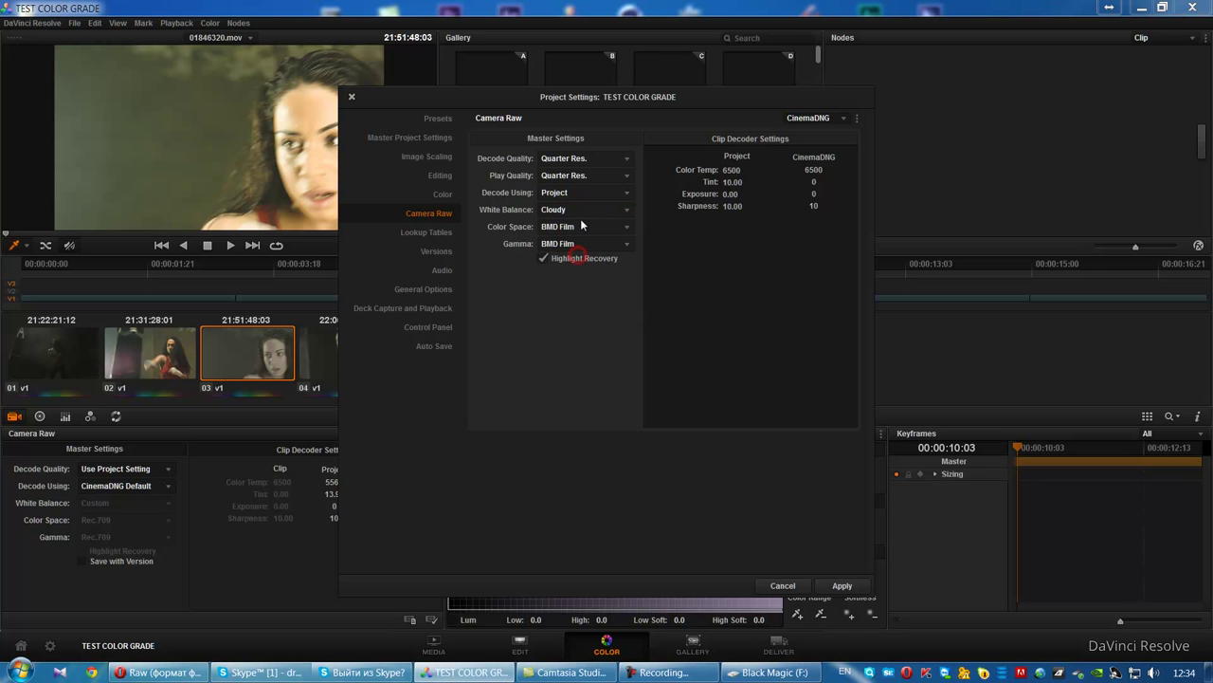
left_click(587, 211)
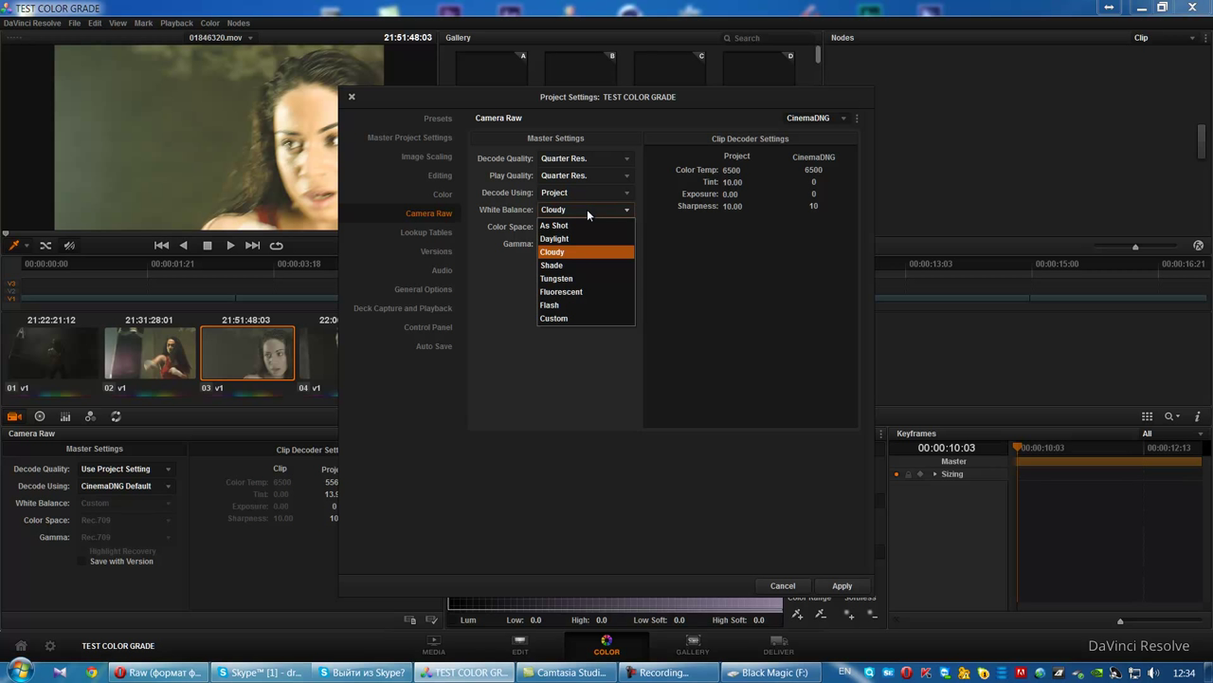
left_click(571, 279)
left_click(579, 209)
left_click(566, 224)
left_click(583, 208)
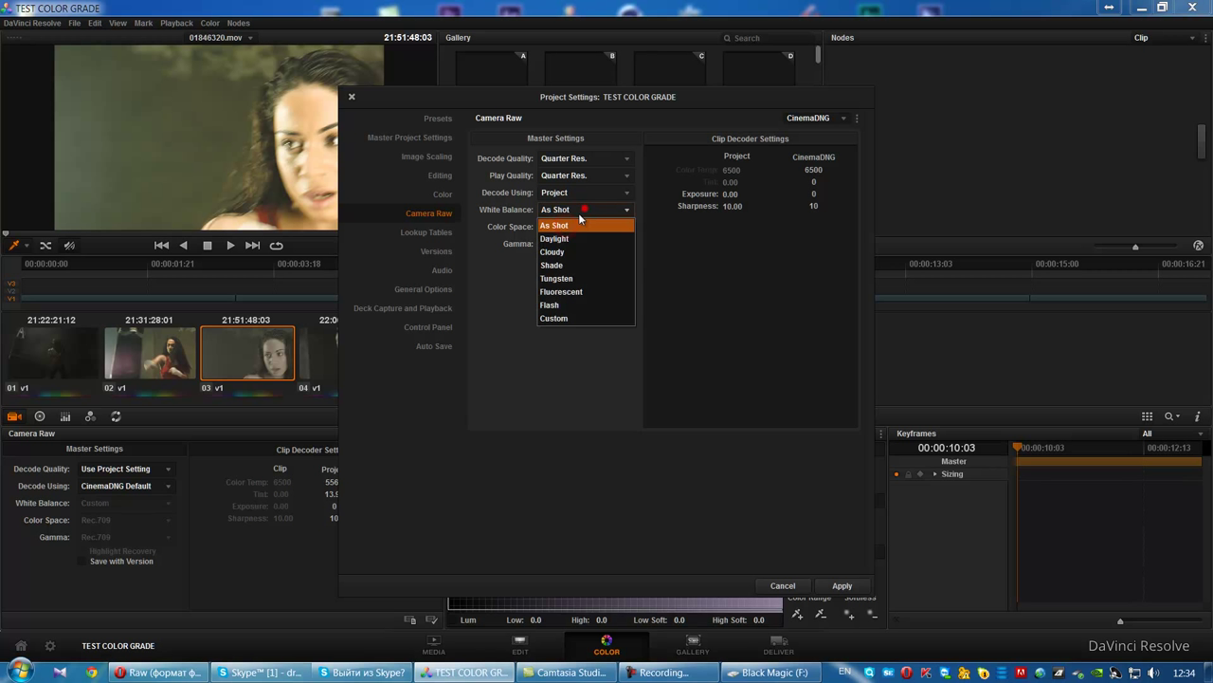
left_click(566, 320)
- Apply Color Temp 3360 and Tint -0.20, then preview clips 01 to 03
left_click_drag(738, 173, 746, 172)
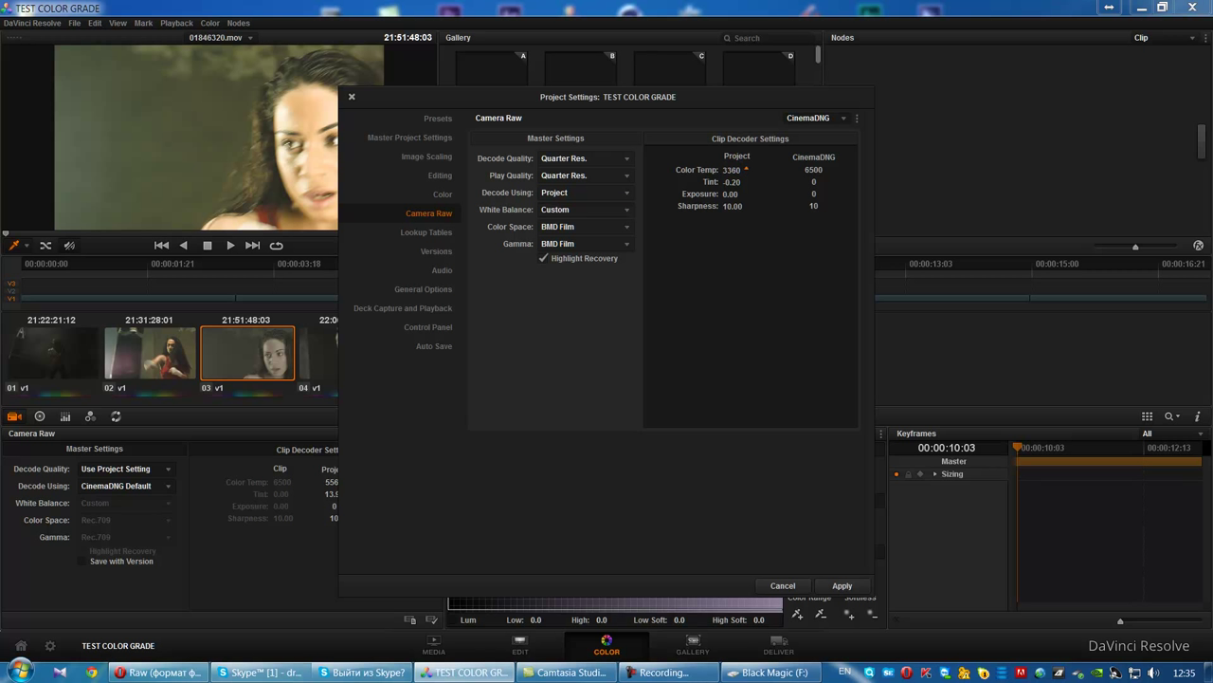
left_click(843, 586)
left_click(173, 368)
left_click(240, 372)
left_click(176, 369)
left_click(49, 363)
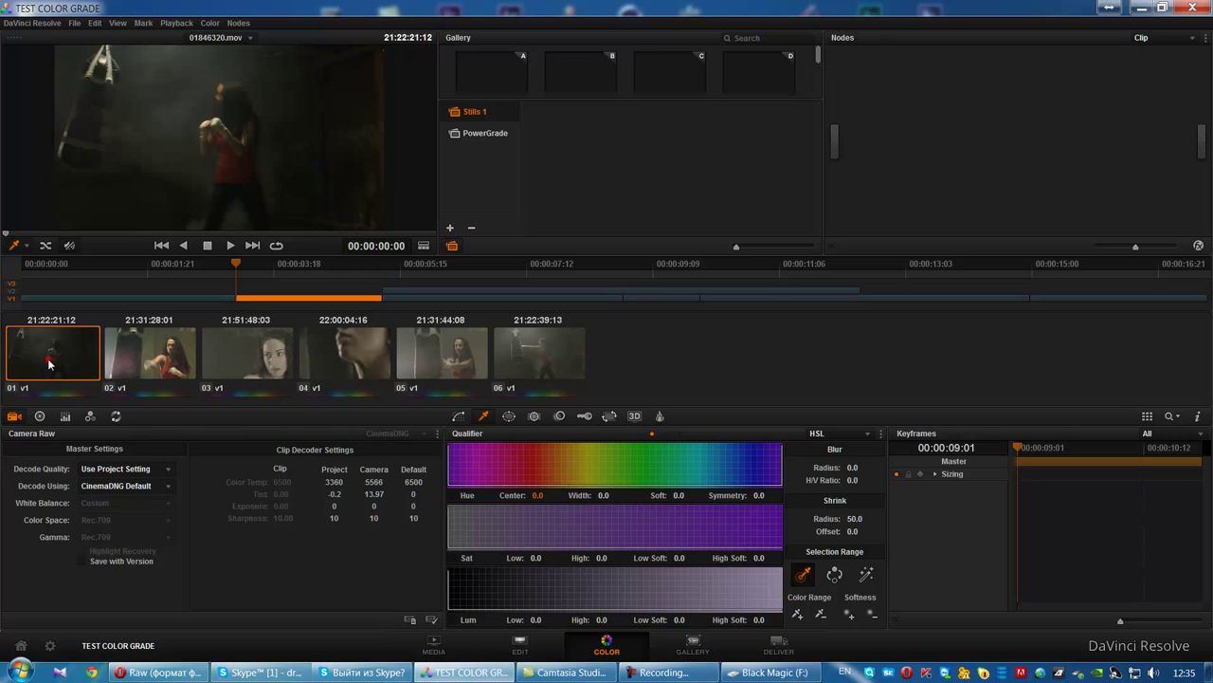
- Set clip 02 to decode using the Project settings
left_click(152, 485)
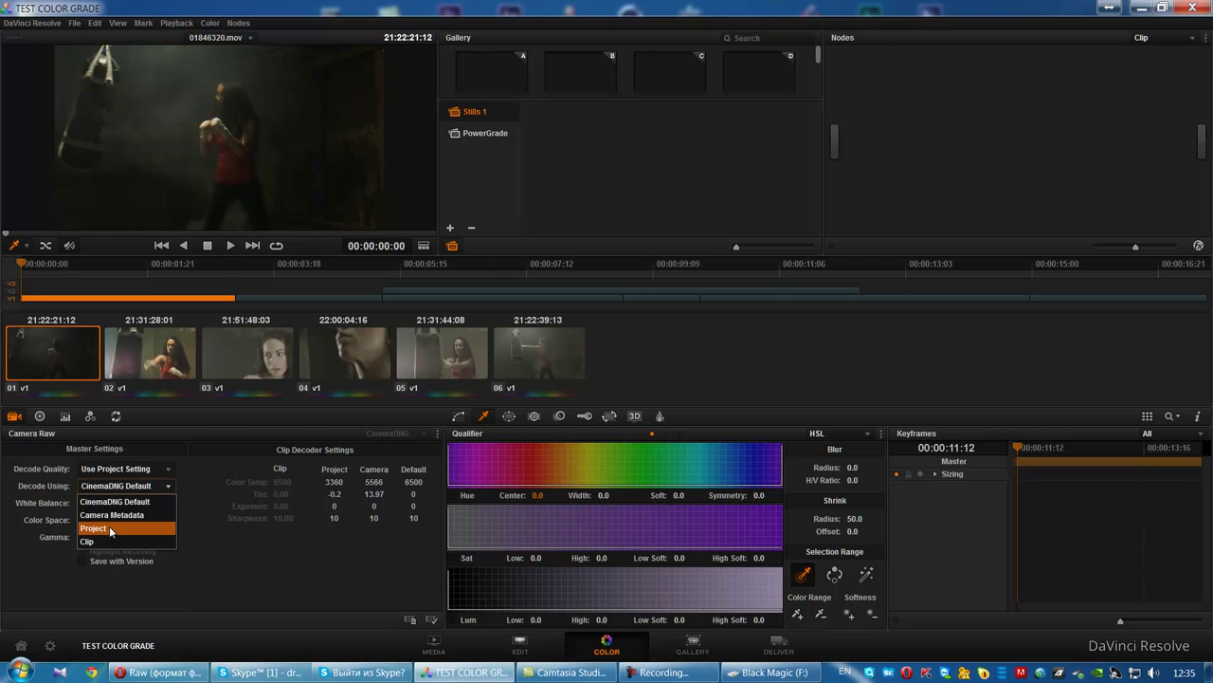
left_click(174, 355)
left_click(126, 487)
left_click(116, 520)
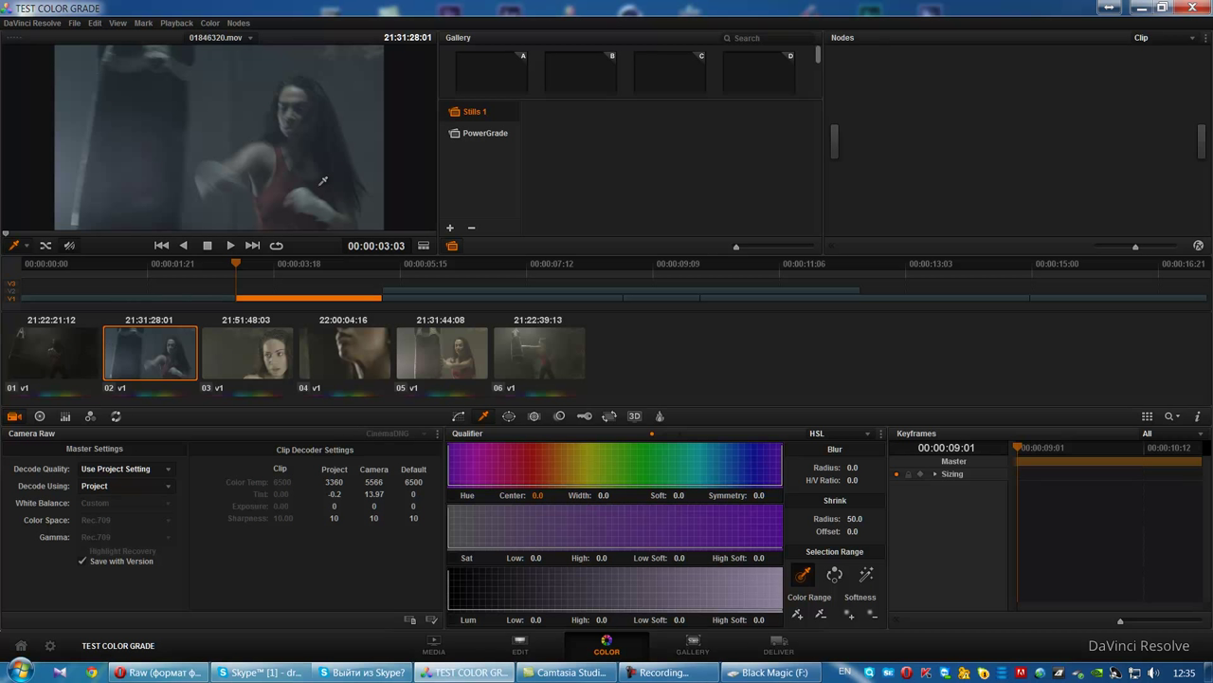
- Raise the project Color Temp to 5180, apply it and close Project Settings
left_click(49, 646)
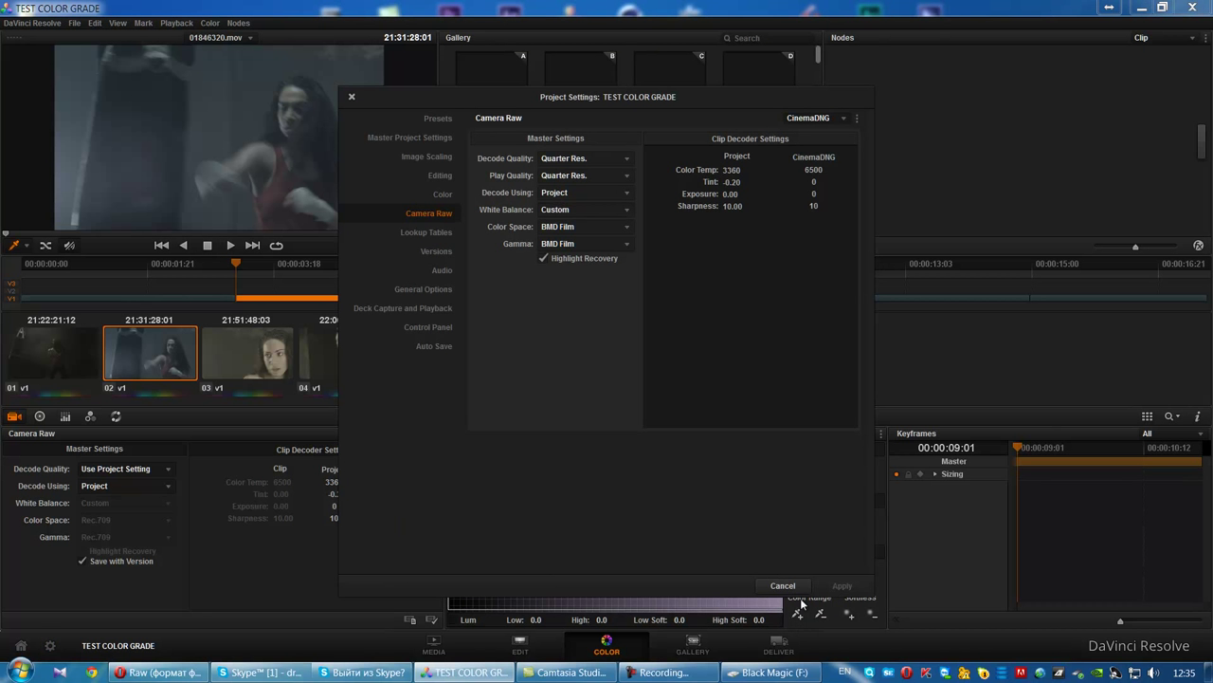
left_click(795, 587)
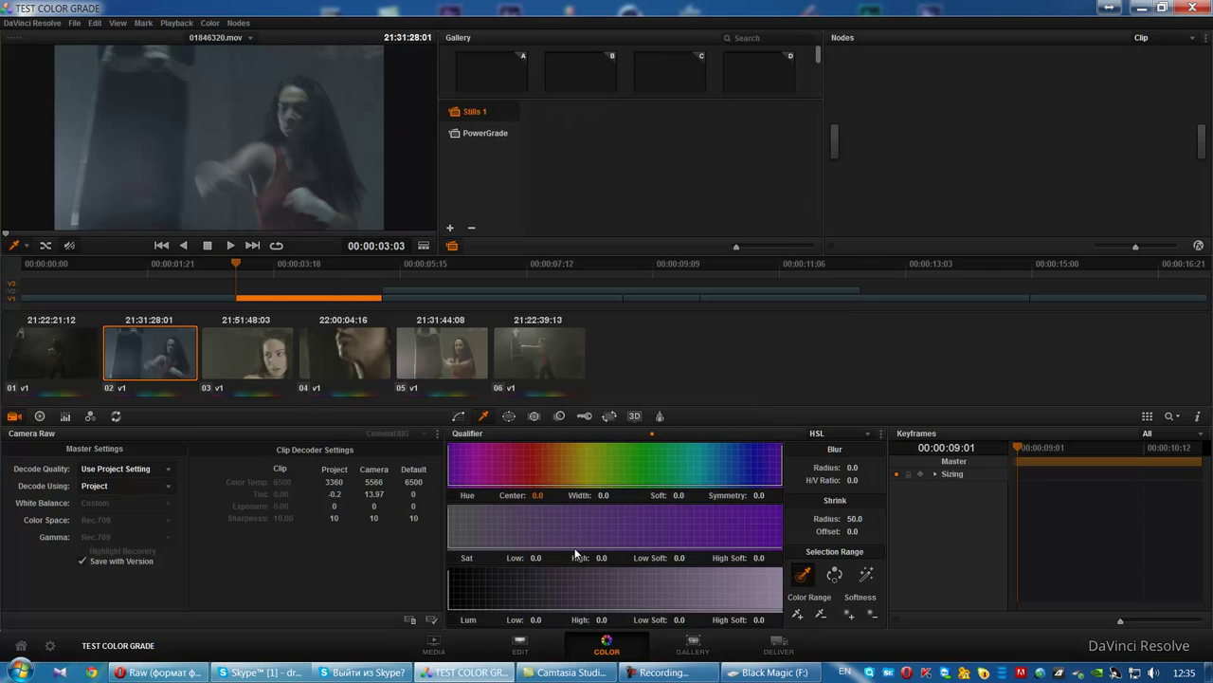
key("Down")
key("shift+9")
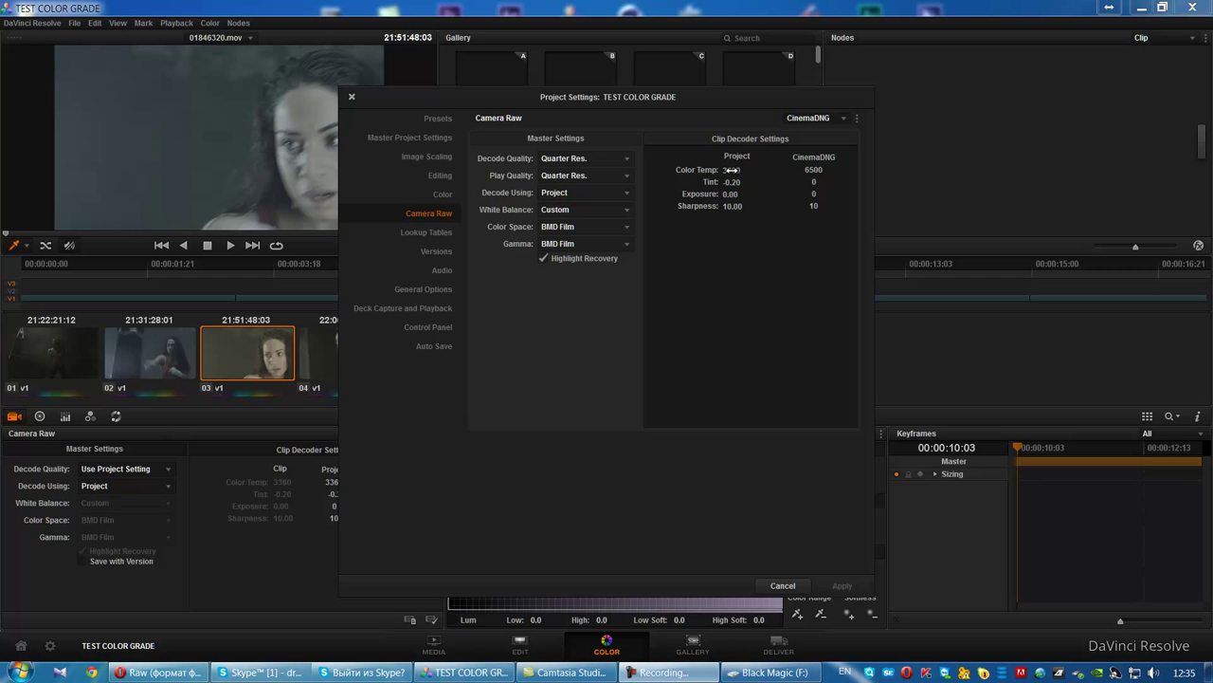
left_click_drag(664, 111, 772, 110)
left_click_drag(850, 169, 835, 171)
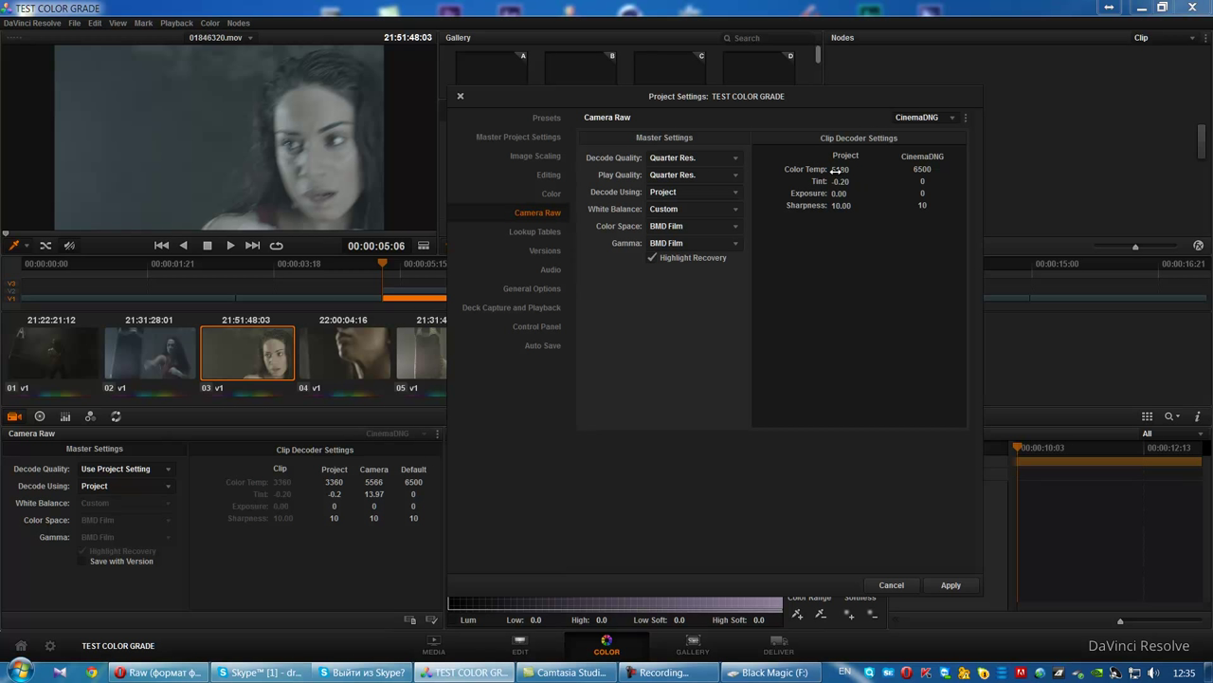
left_click(951, 585)
left_click(910, 585)
- Preview clips 01 to 06 to compare the new decode, ending on clip 03
left_click(351, 361)
left_click(415, 368)
left_click(246, 356)
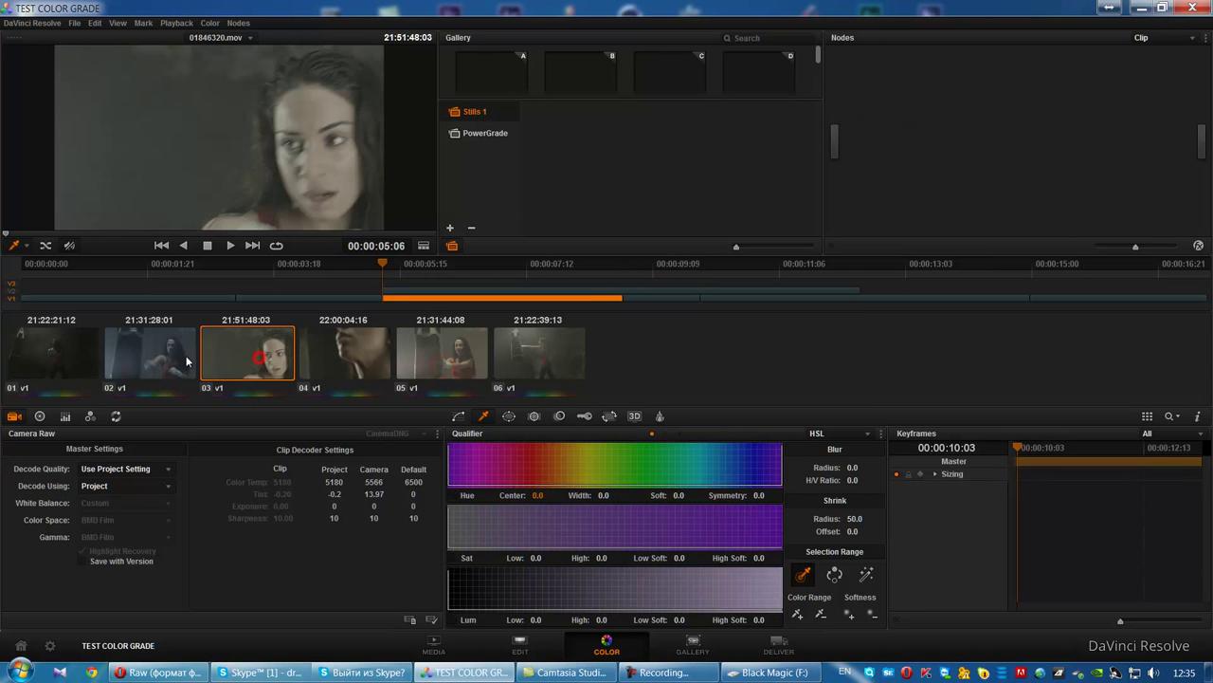
left_click(183, 356)
left_click(55, 351)
left_click(122, 358)
left_click(221, 361)
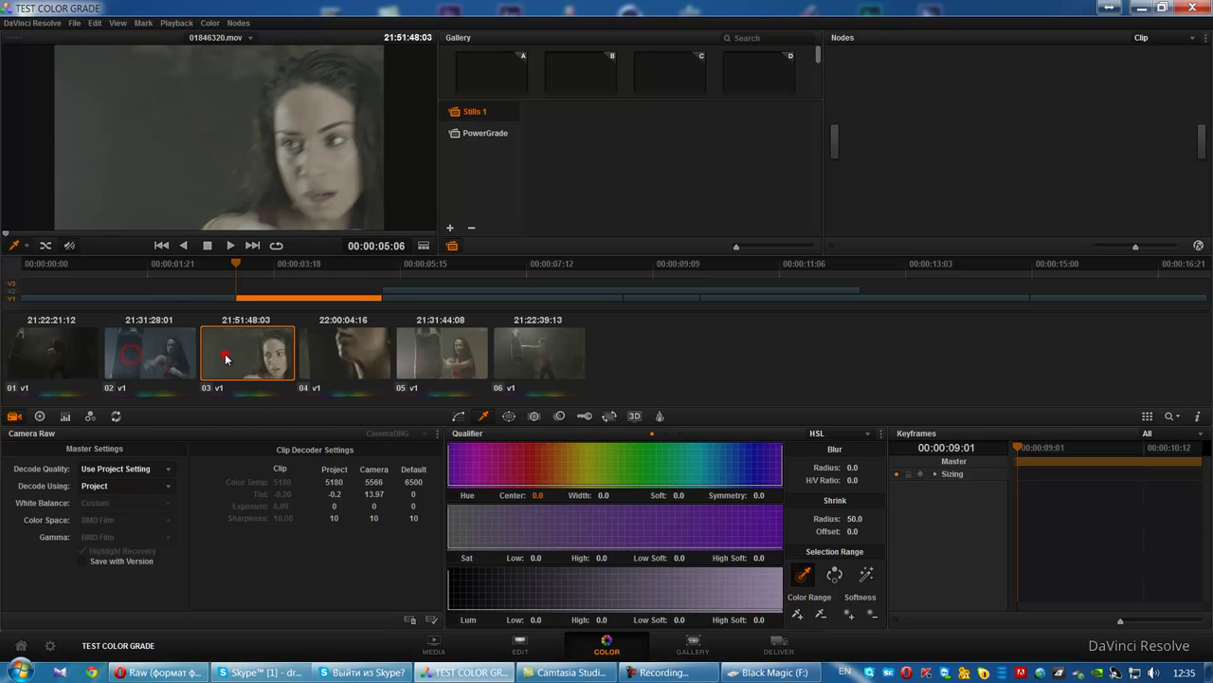
left_click(306, 354)
left_click(415, 354)
left_click(541, 353)
left_click(333, 353)
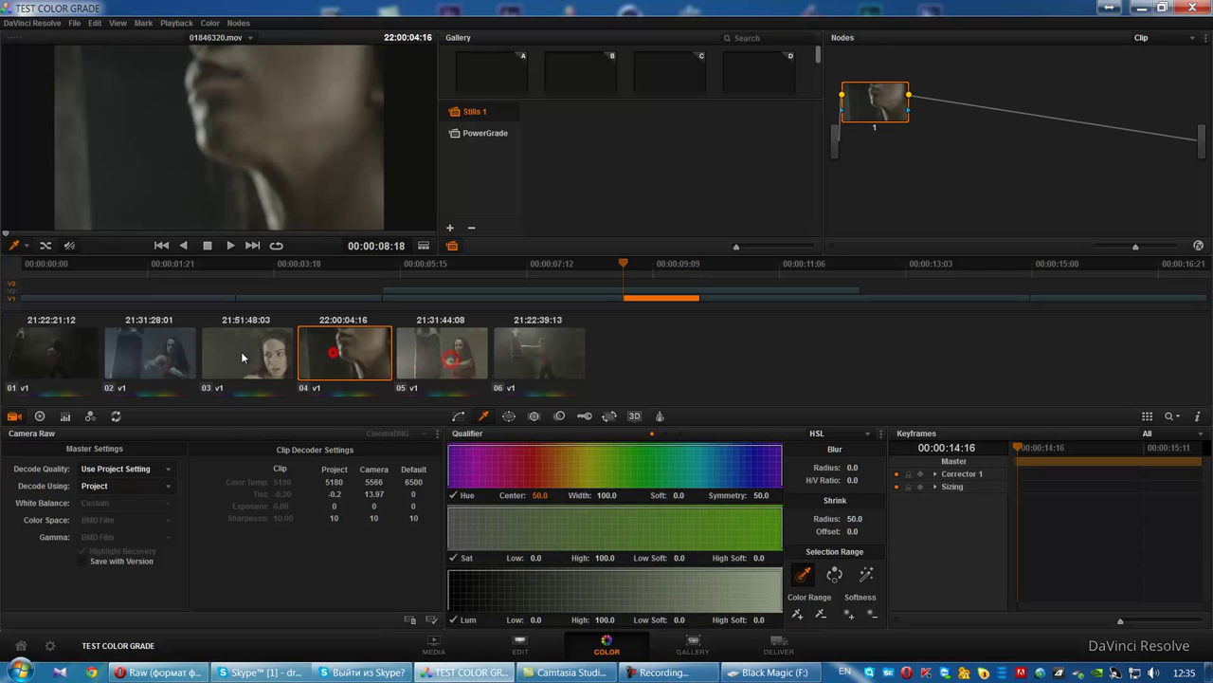
left_click(241, 352)
- Set the project's Camera Raw white balance to As Shot
left_click(47, 647)
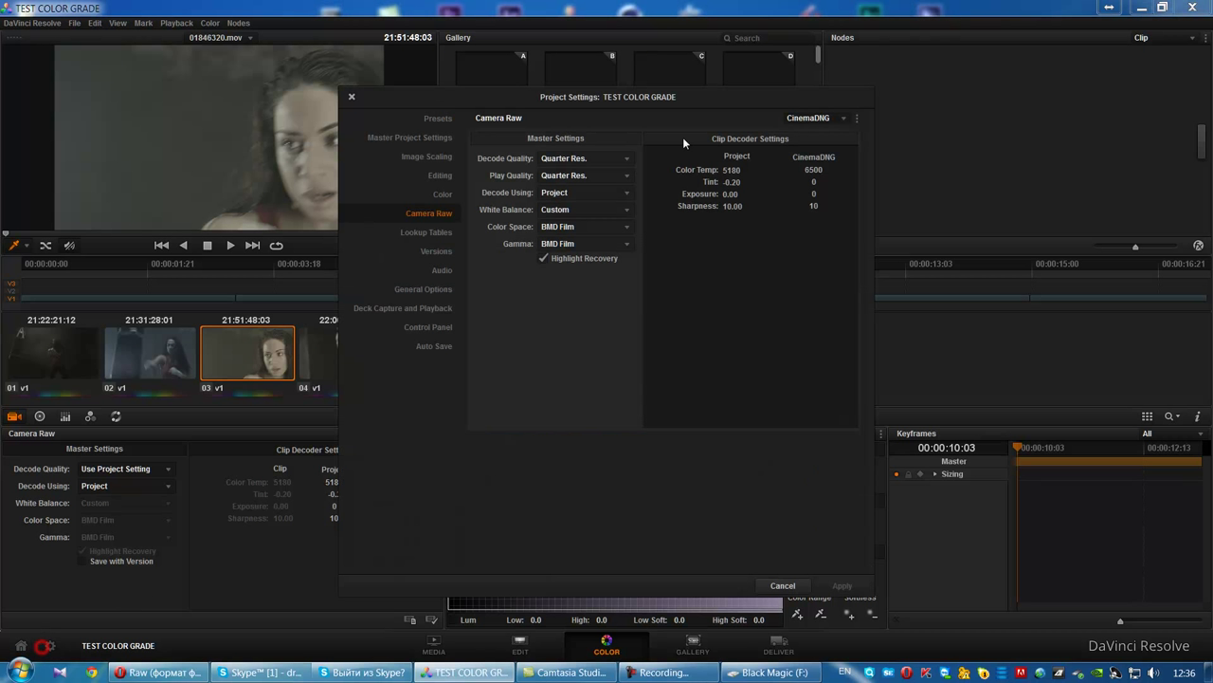
left_click(580, 209)
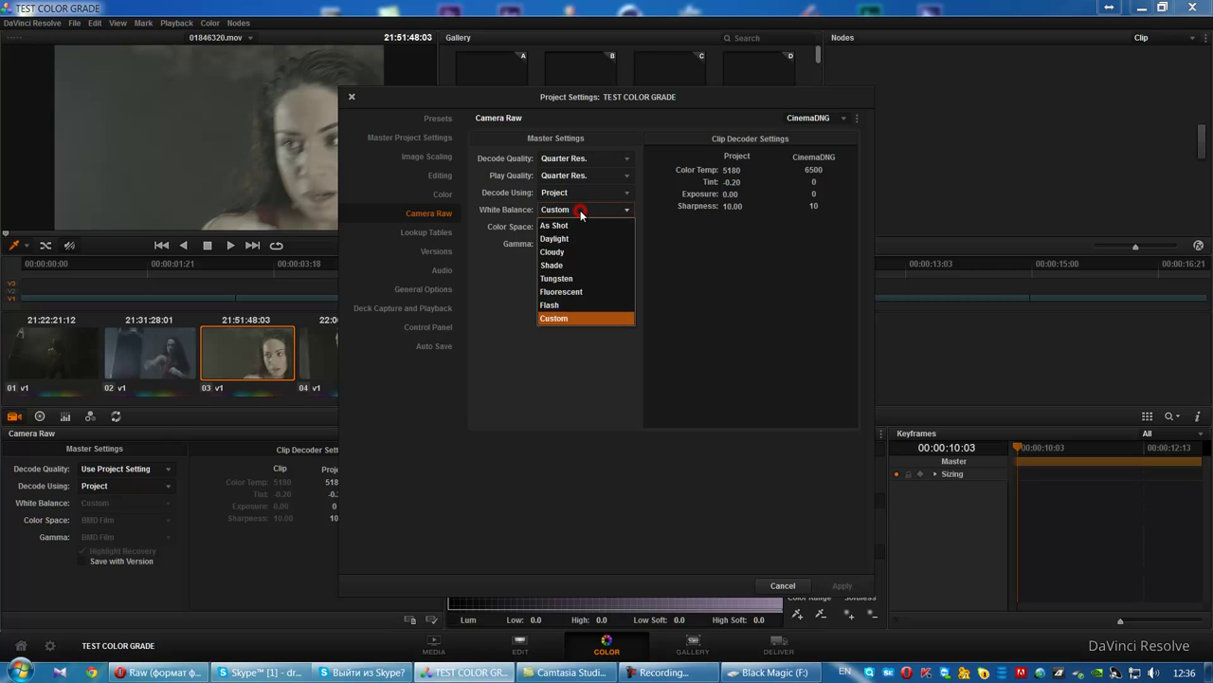
left_click(569, 226)
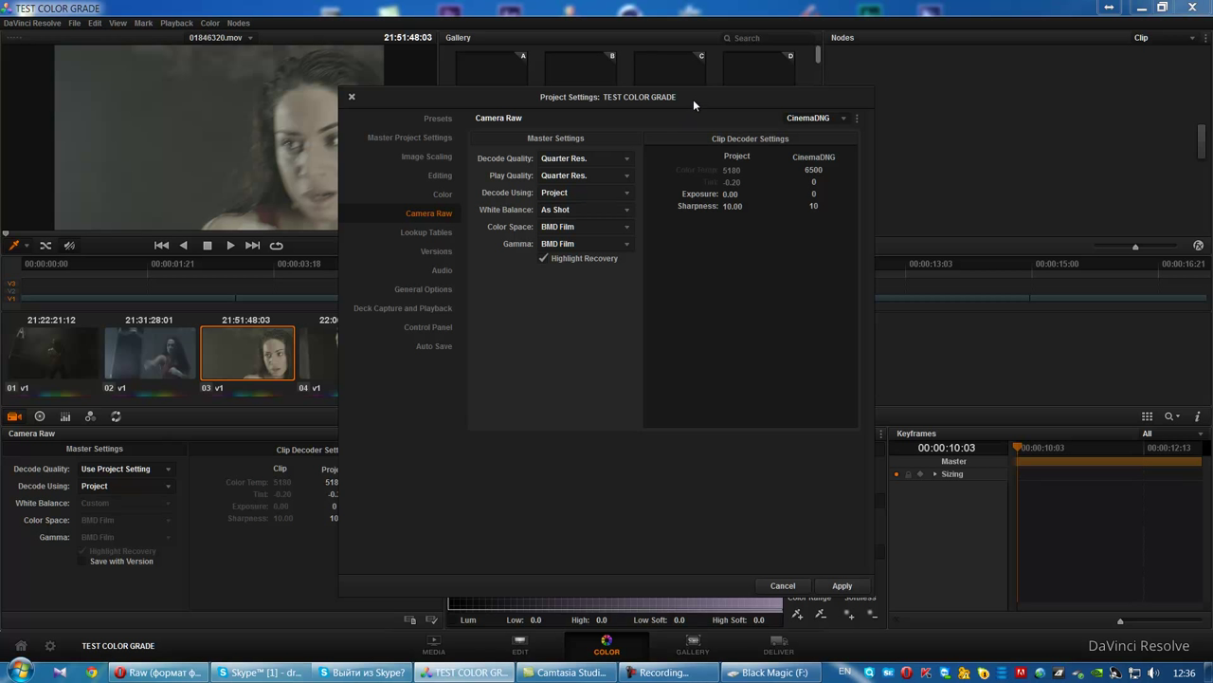
left_click_drag(693, 98, 741, 111)
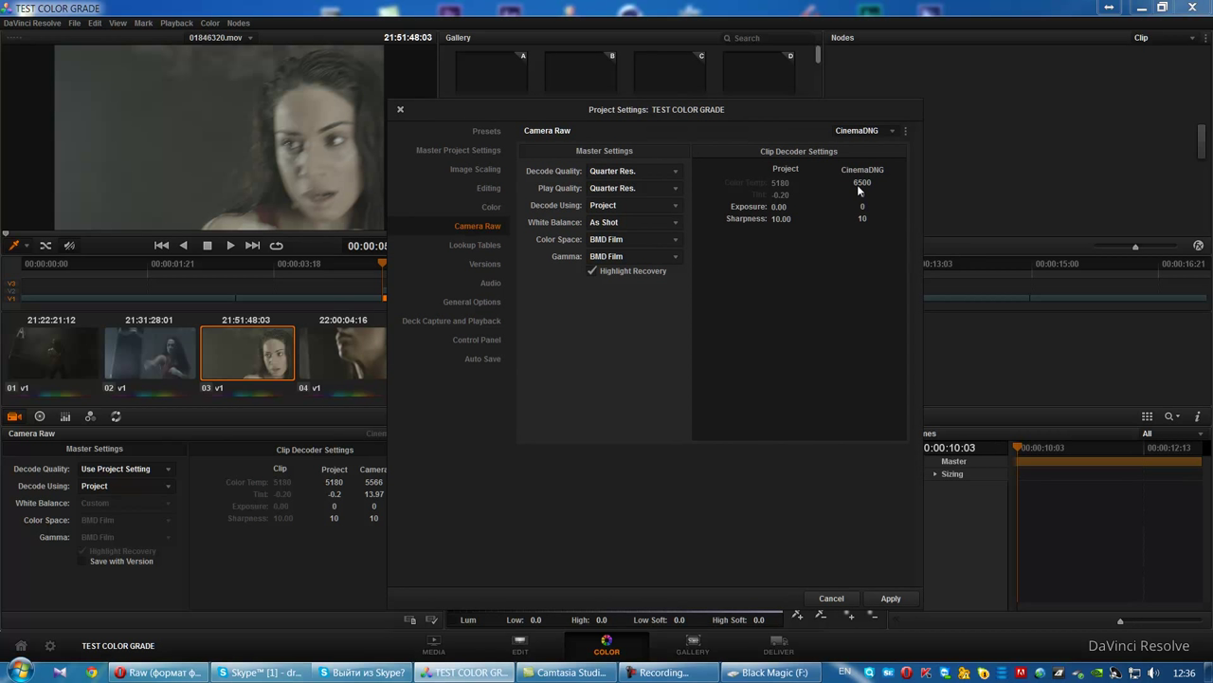
- Switch the colour space to Rec.709 and apply the settings
left_click(623, 240)
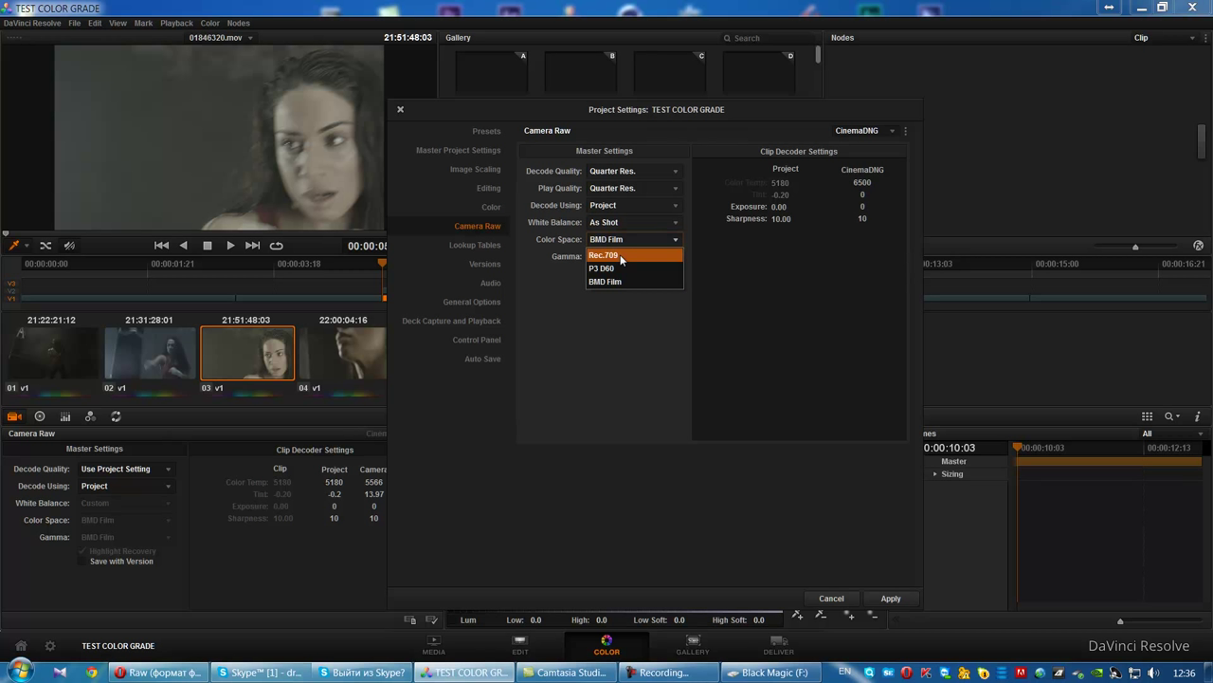
left_click(569, 244)
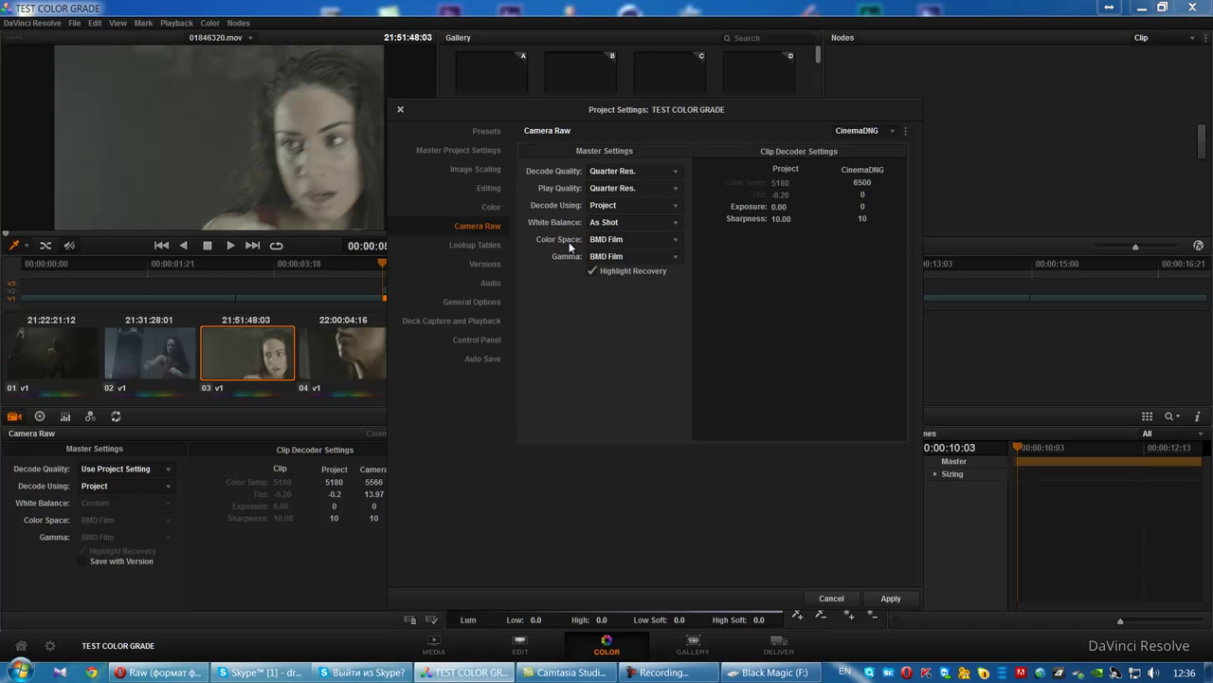
left_click(601, 249)
left_click(616, 280)
left_click(637, 237)
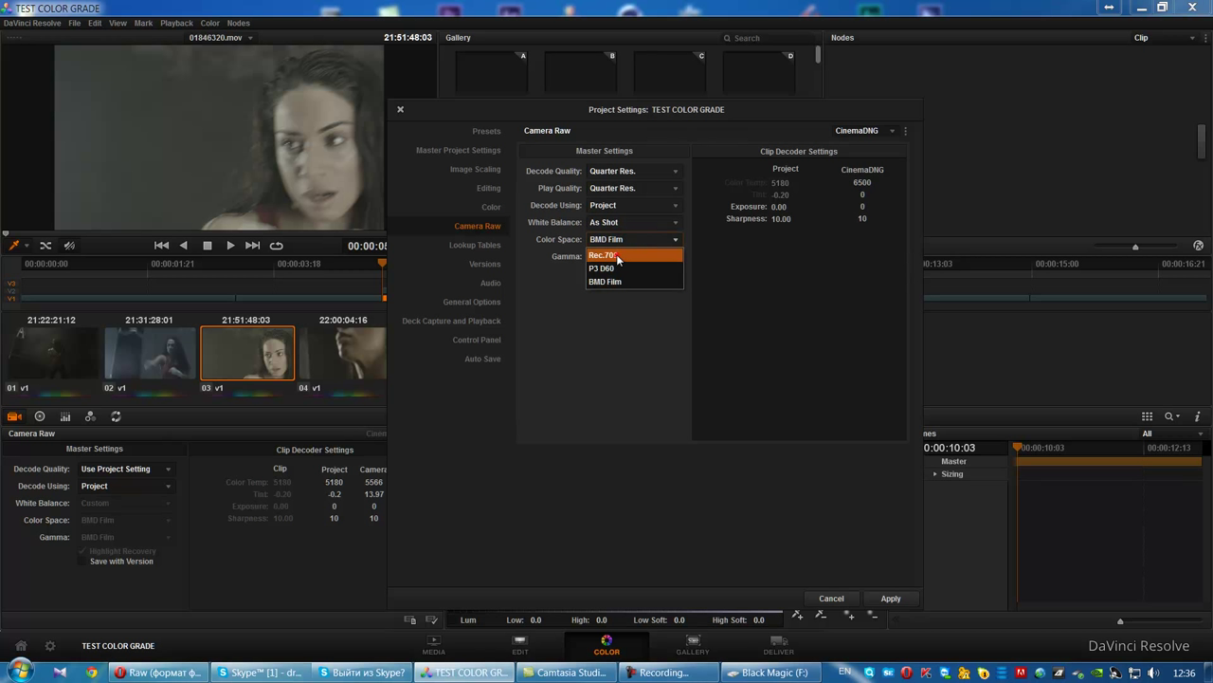
left_click(616, 254)
left_click(891, 598)
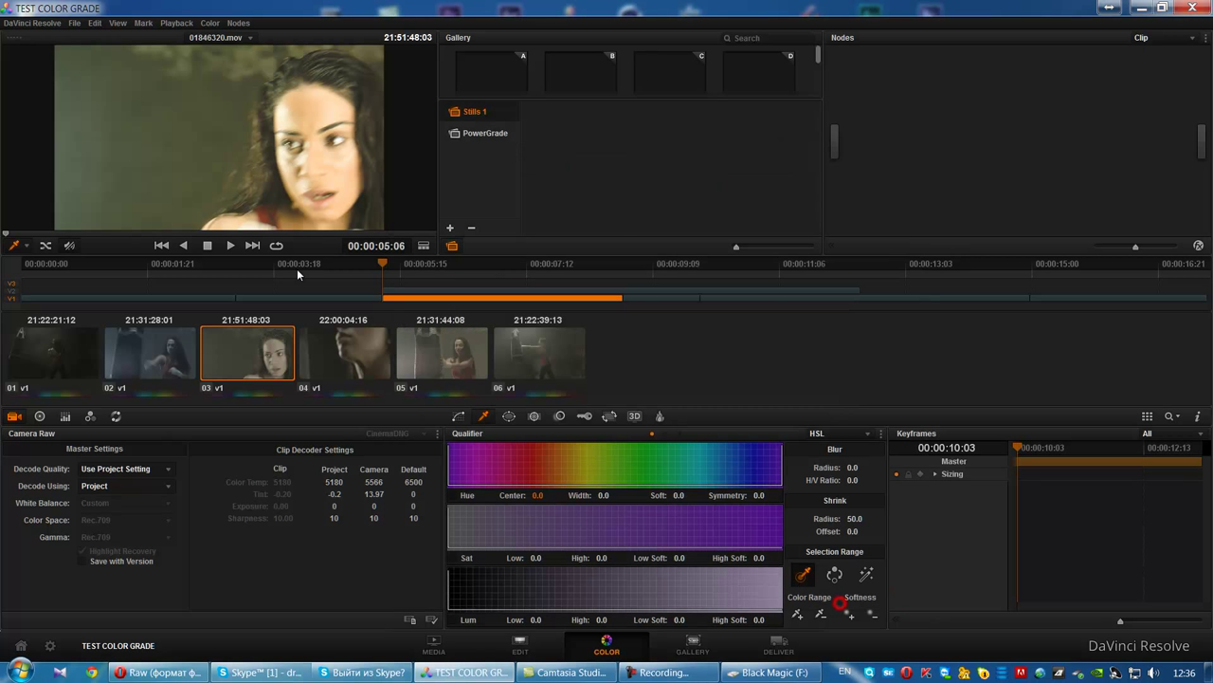
left_click(178, 347)
left_click(310, 353)
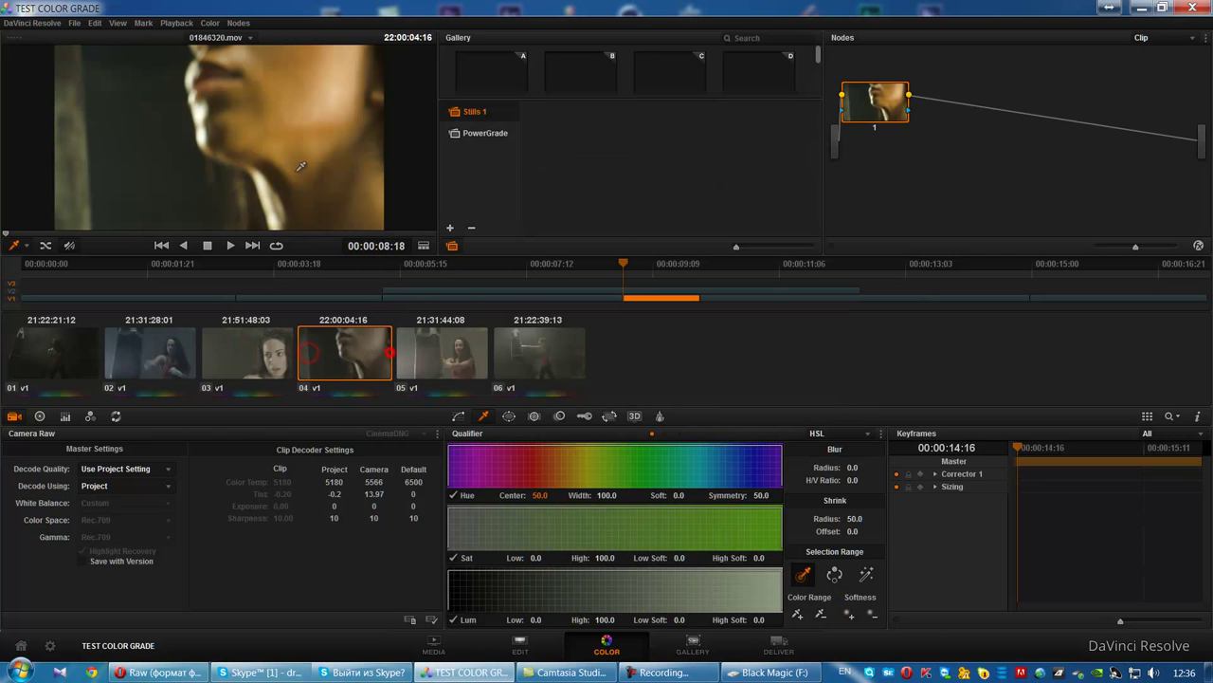
left_click(254, 379)
left_click(58, 356)
left_click(151, 360)
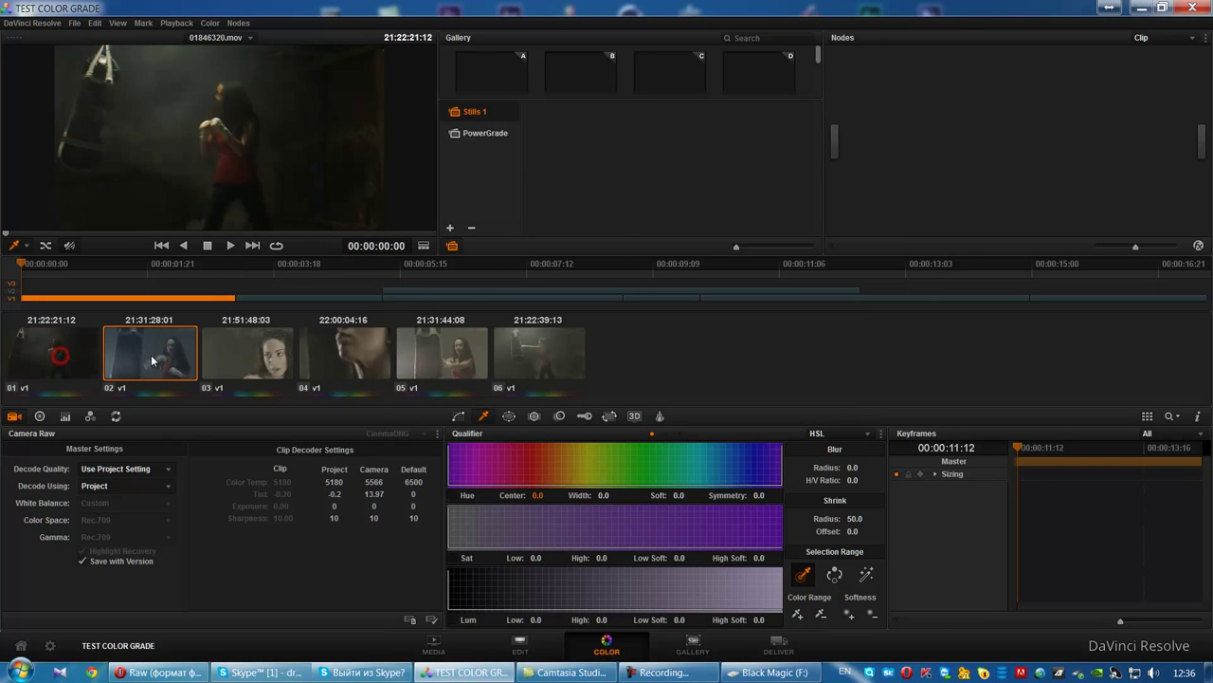
left_click(259, 363)
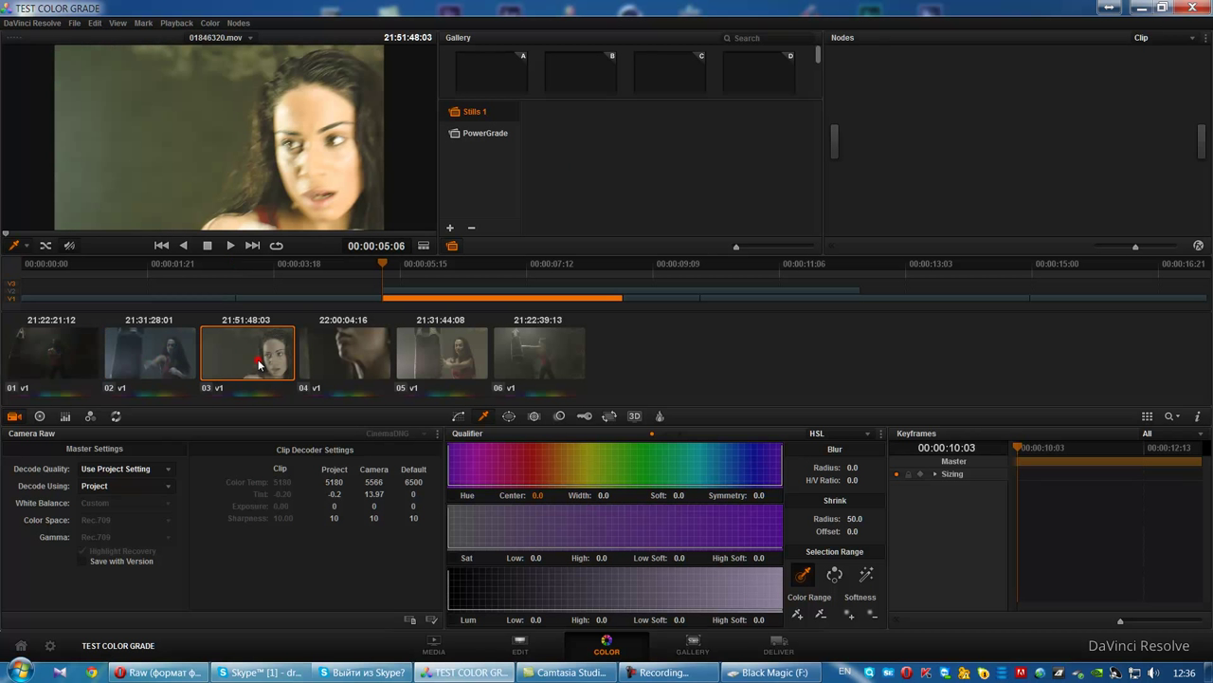
left_click(346, 358)
left_click(433, 361)
left_click(545, 358)
left_click(443, 360)
left_click(346, 360)
left_click(251, 361)
left_click(157, 359)
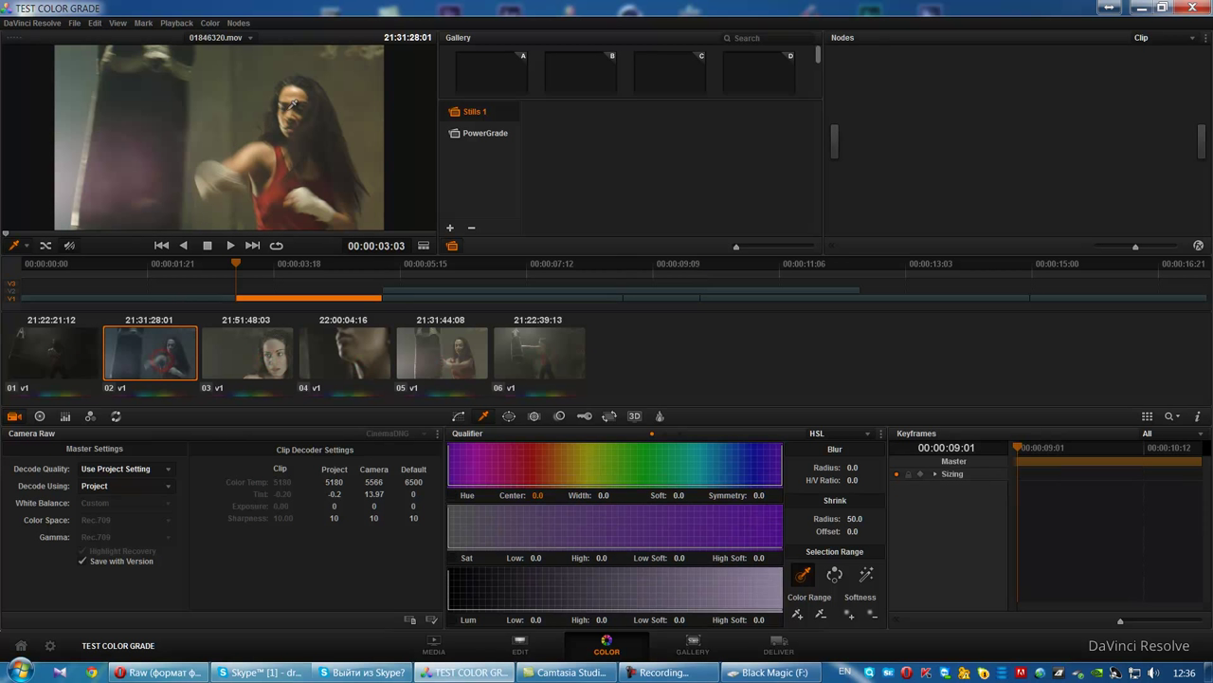
left_click(258, 359)
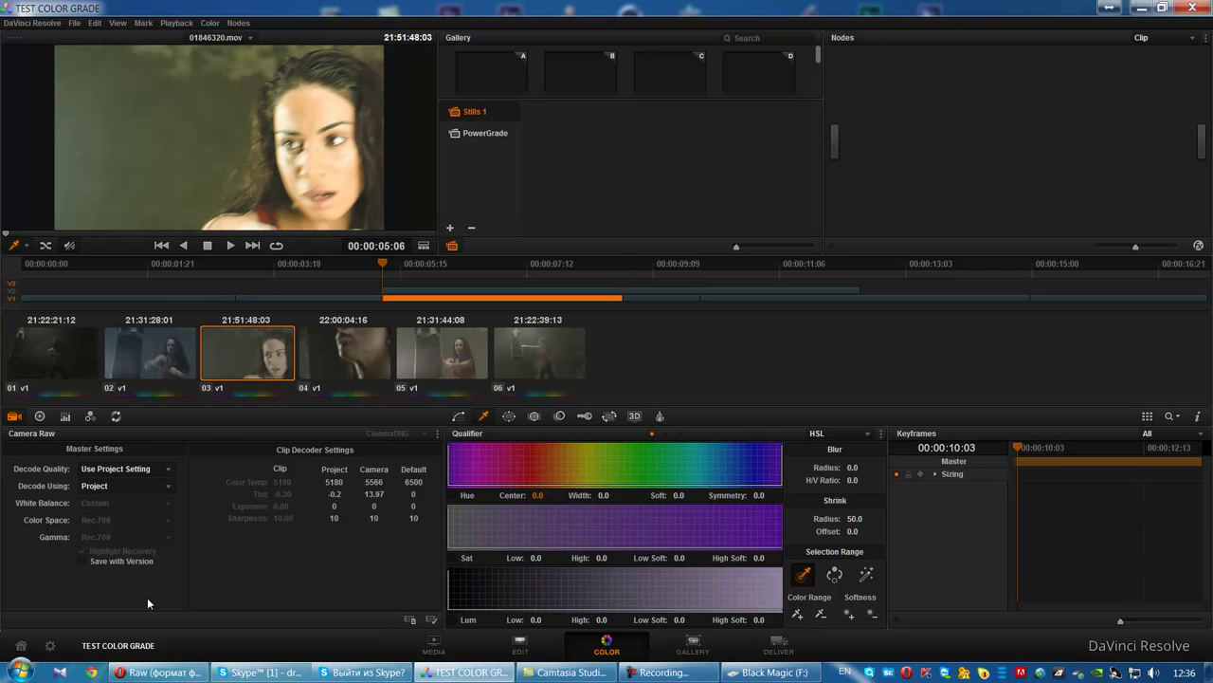
- Set the project Camera Raw colour space to BMD Film so gamma follows to BMD Film
left_click(50, 646)
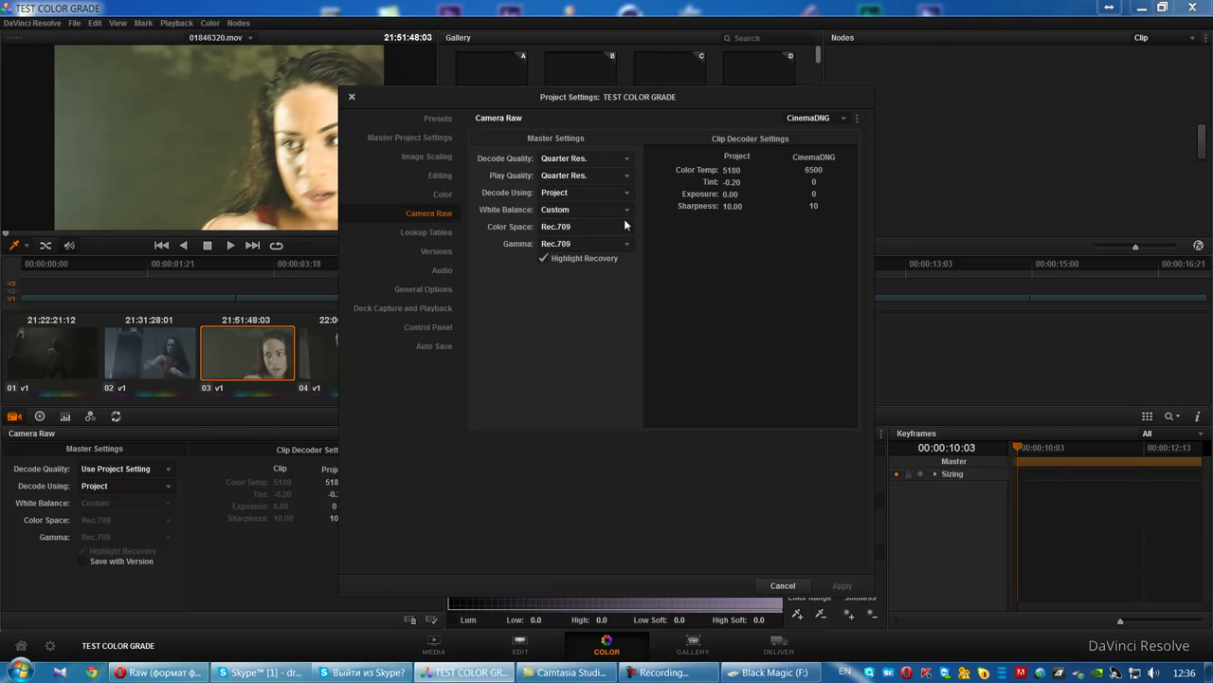
left_click(594, 227)
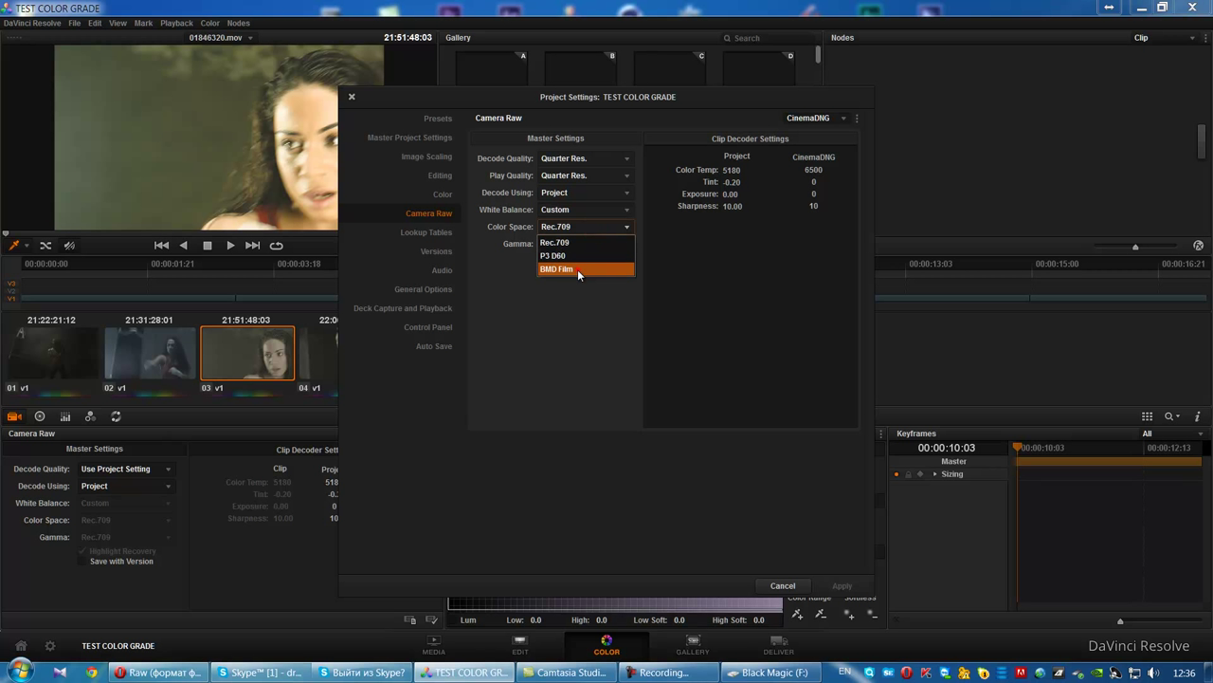
left_click(577, 269)
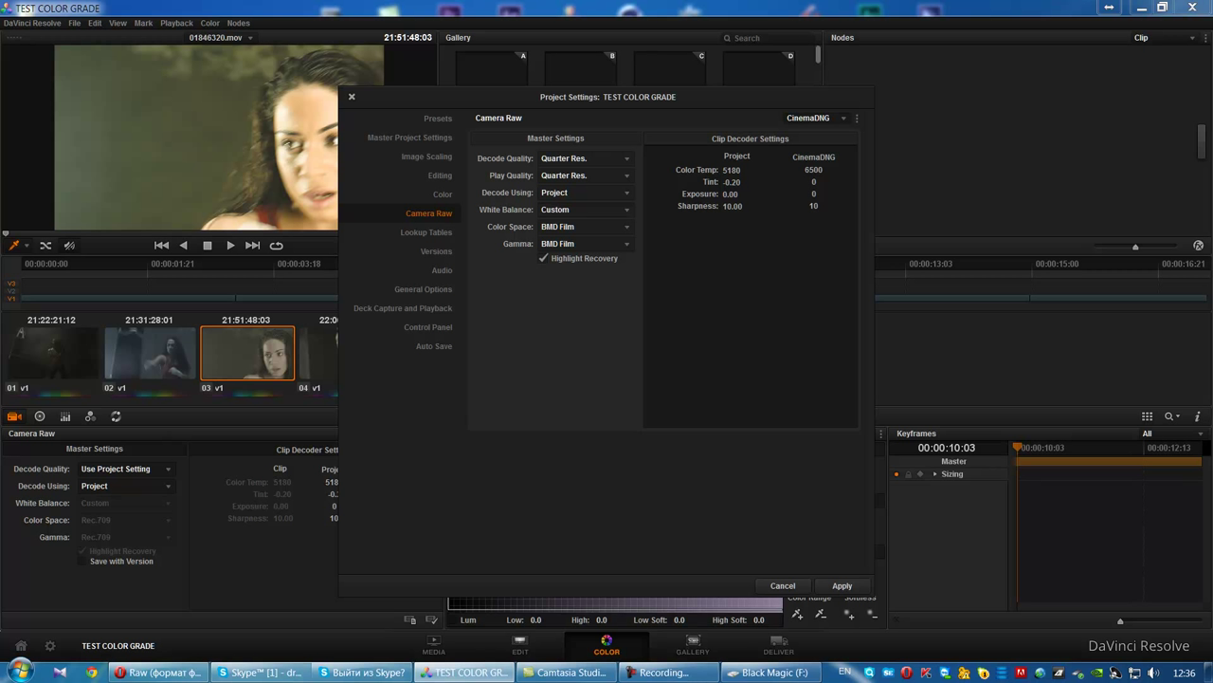
key("F10")
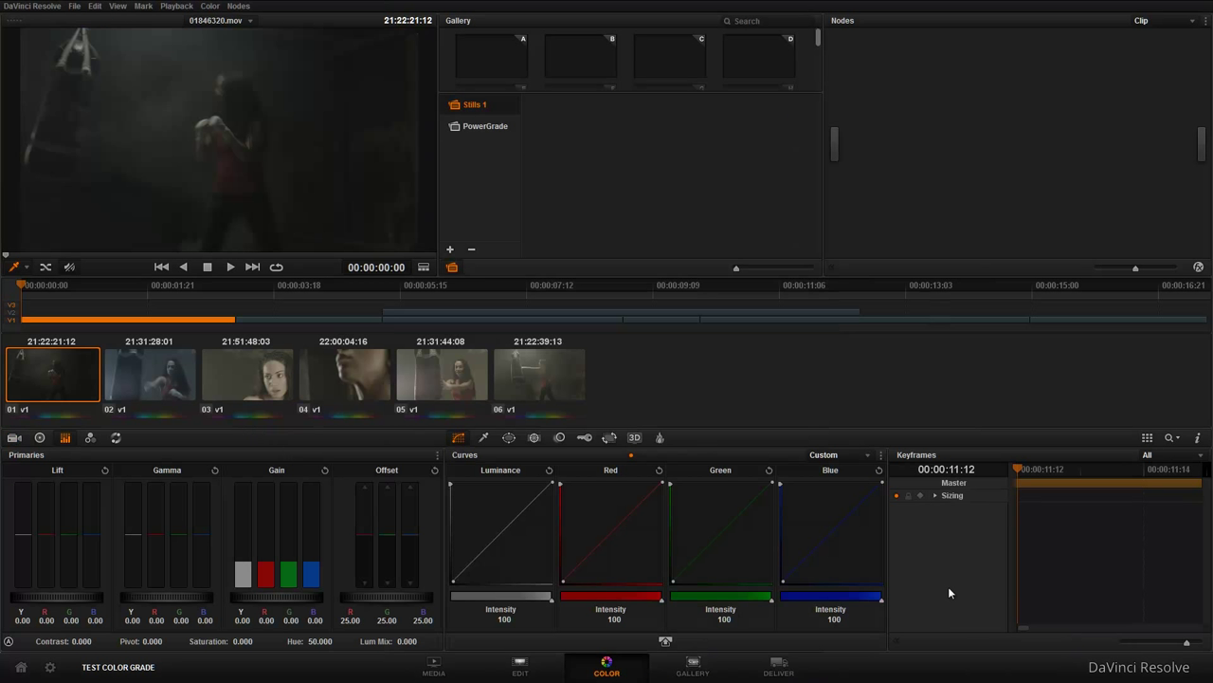
left_click(450, 675)
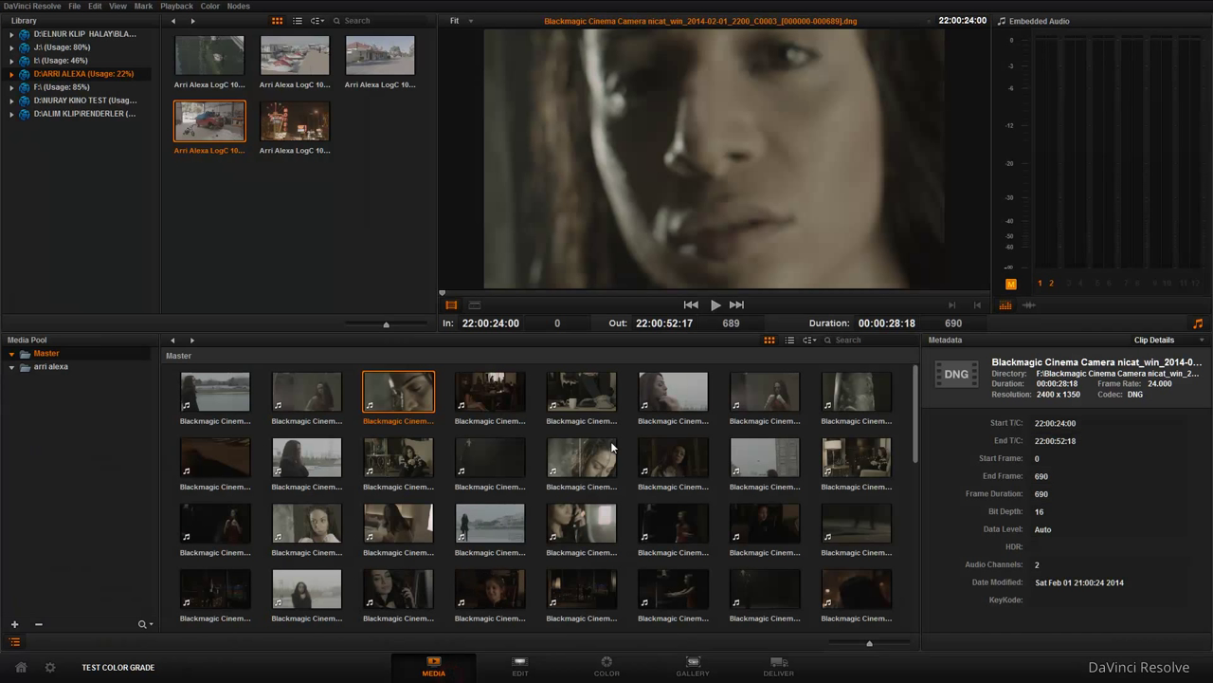
right_click(574, 463)
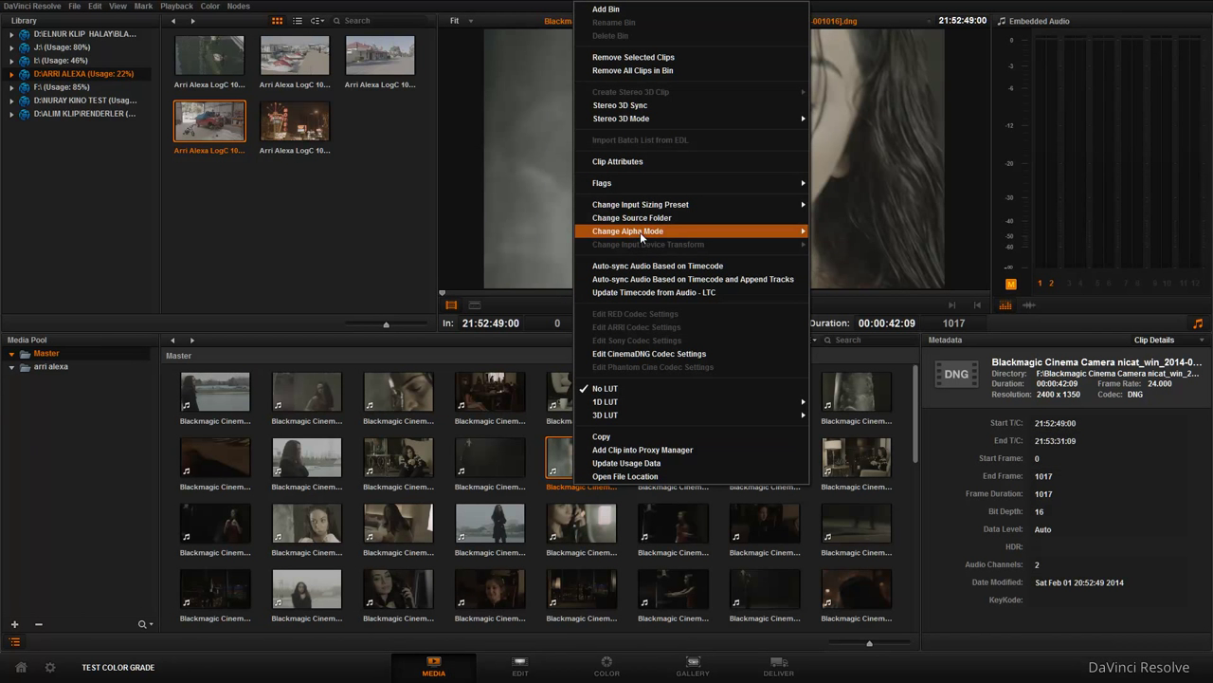
mouse_move(635, 183)
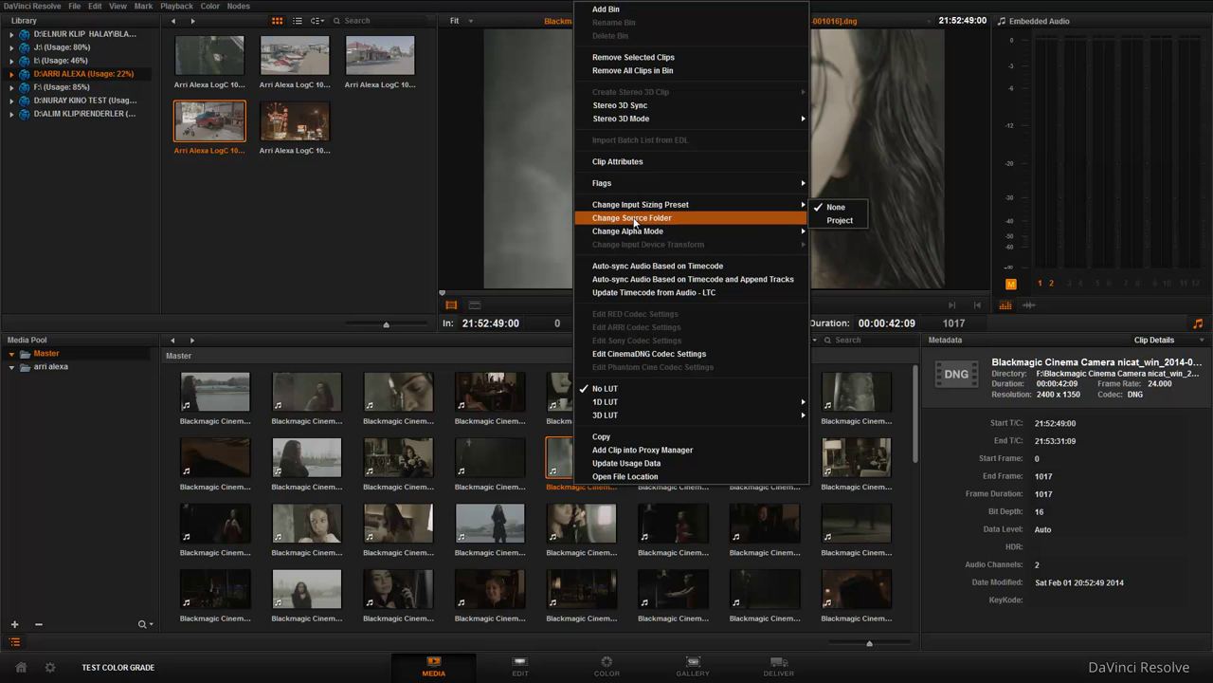
left_click(695, 353)
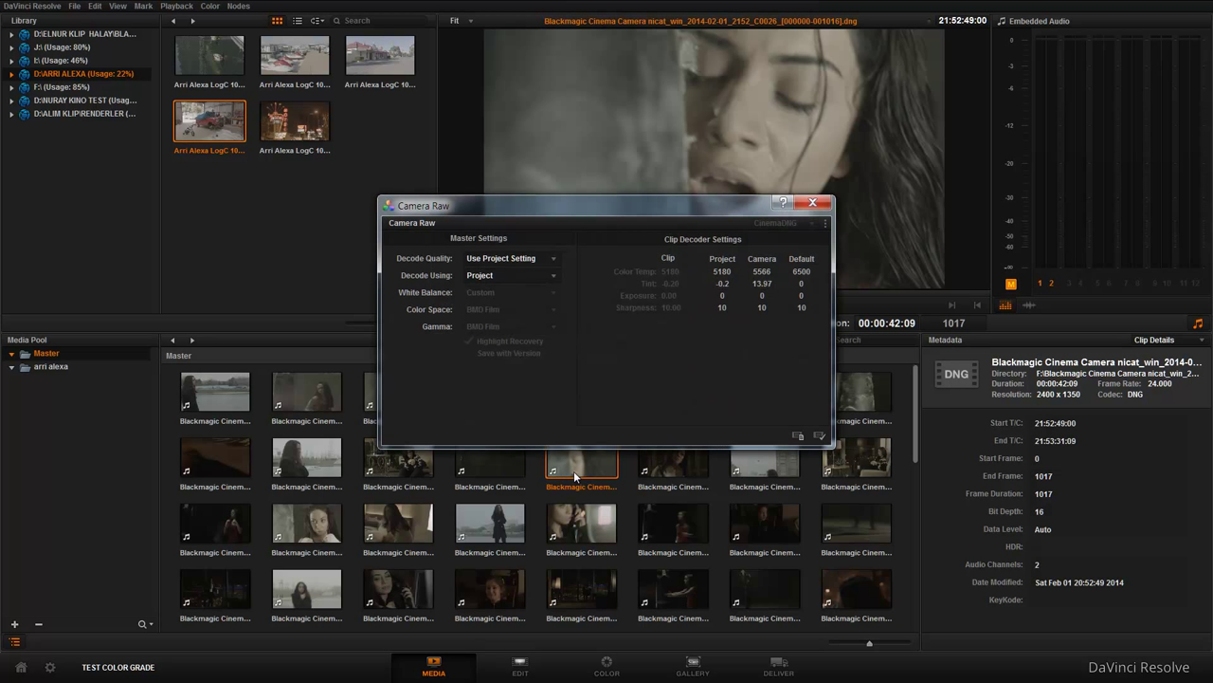
left_click(533, 275)
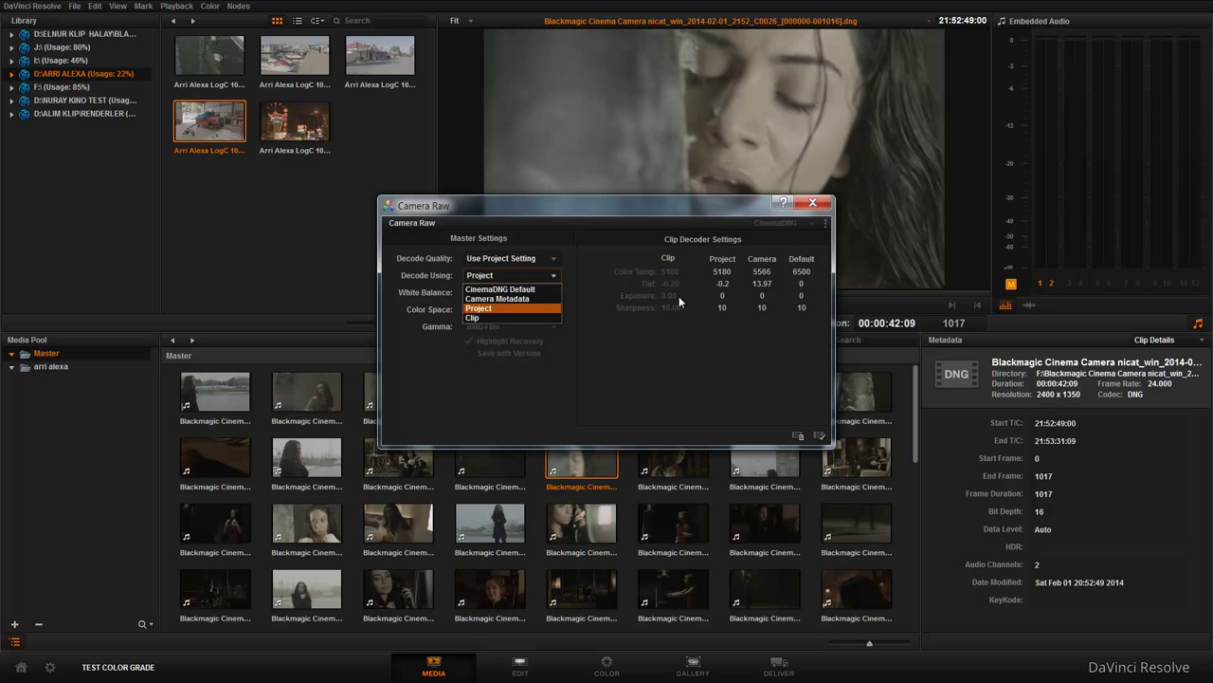
left_click(649, 366)
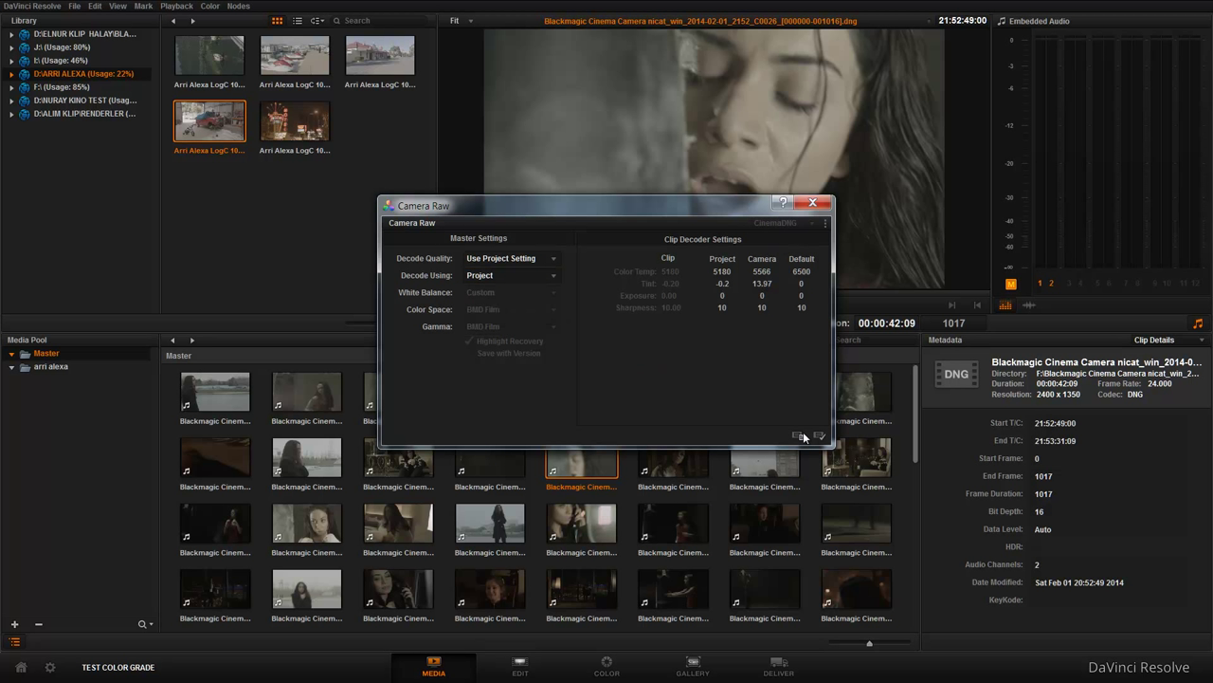
left_click(812, 202)
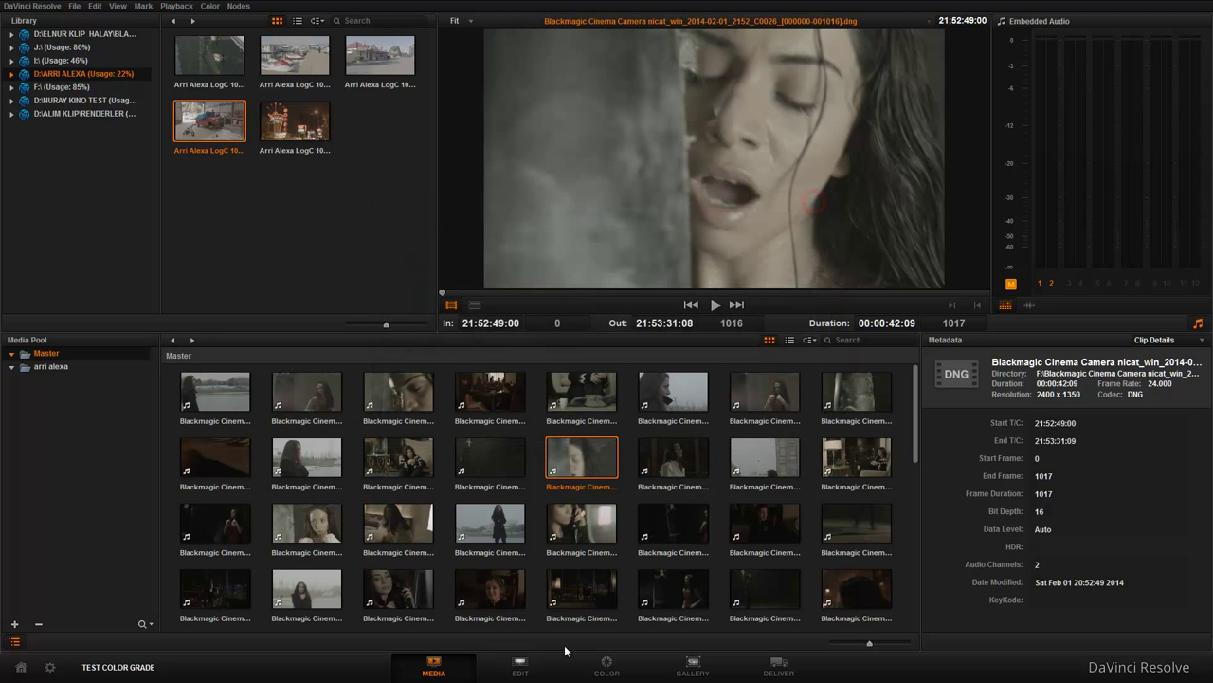
left_click(588, 670)
- Switch clip 02 to Clip-level decoding and shift its tint to 3.80 and colour temperature
left_click(176, 383)
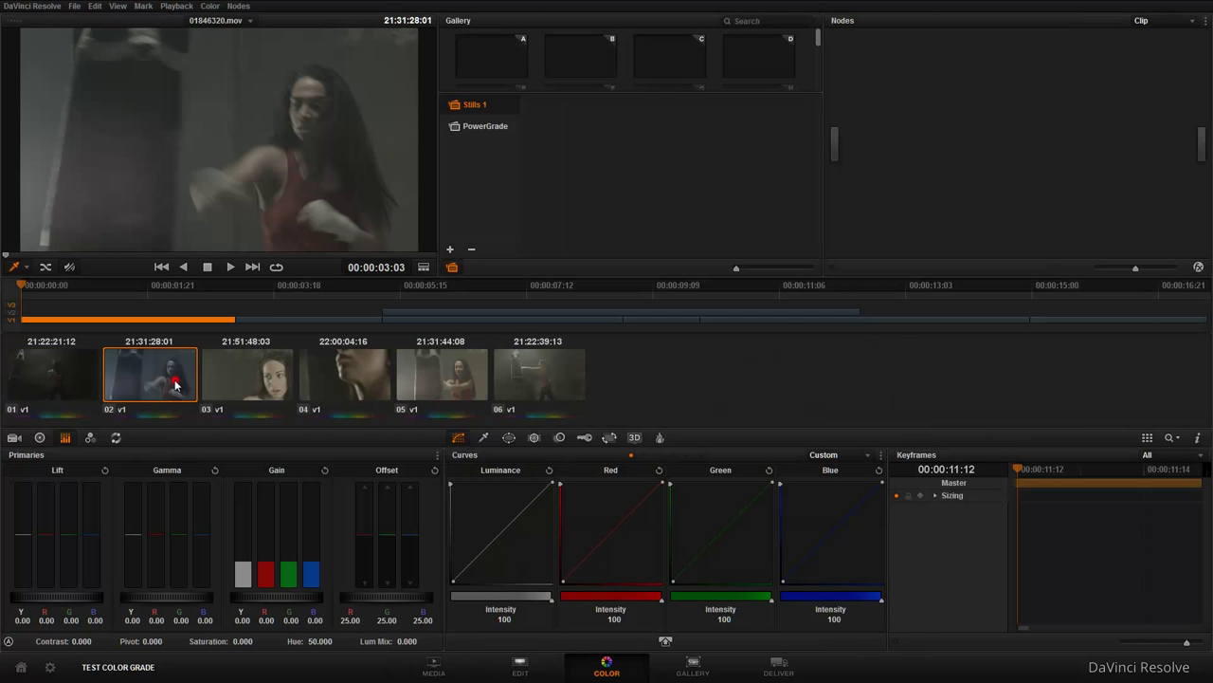
left_click(68, 383)
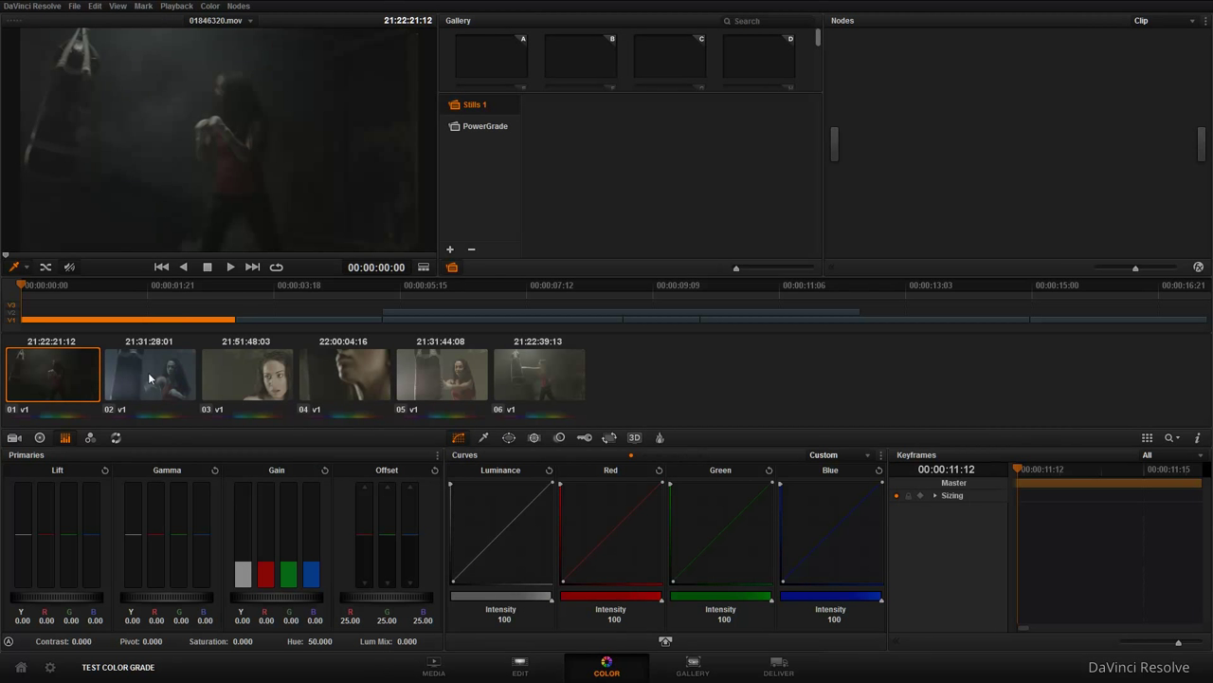
left_click(149, 377)
left_click(14, 438)
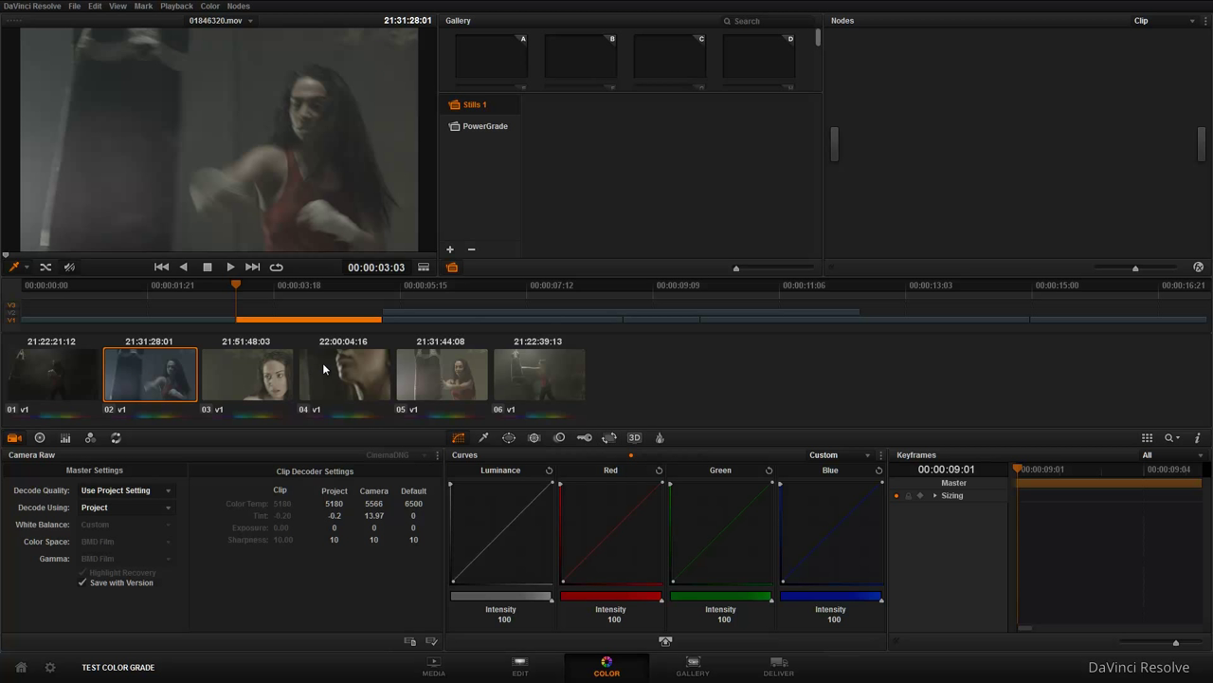
left_click(133, 508)
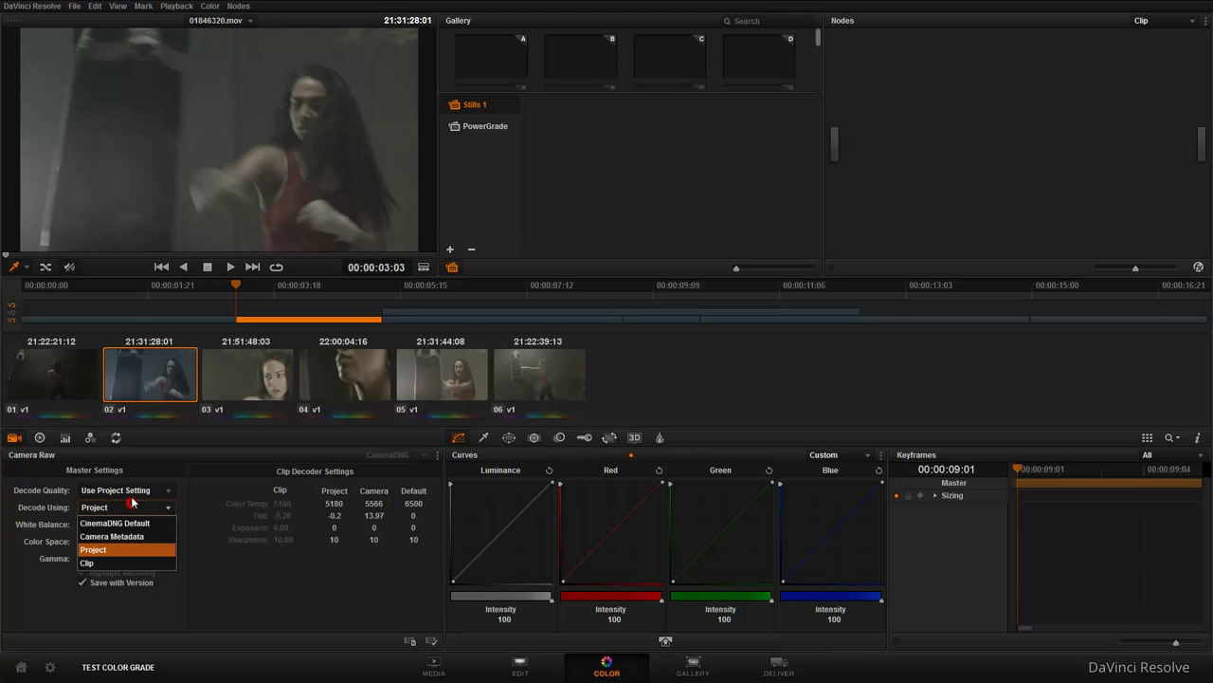
left_click(122, 563)
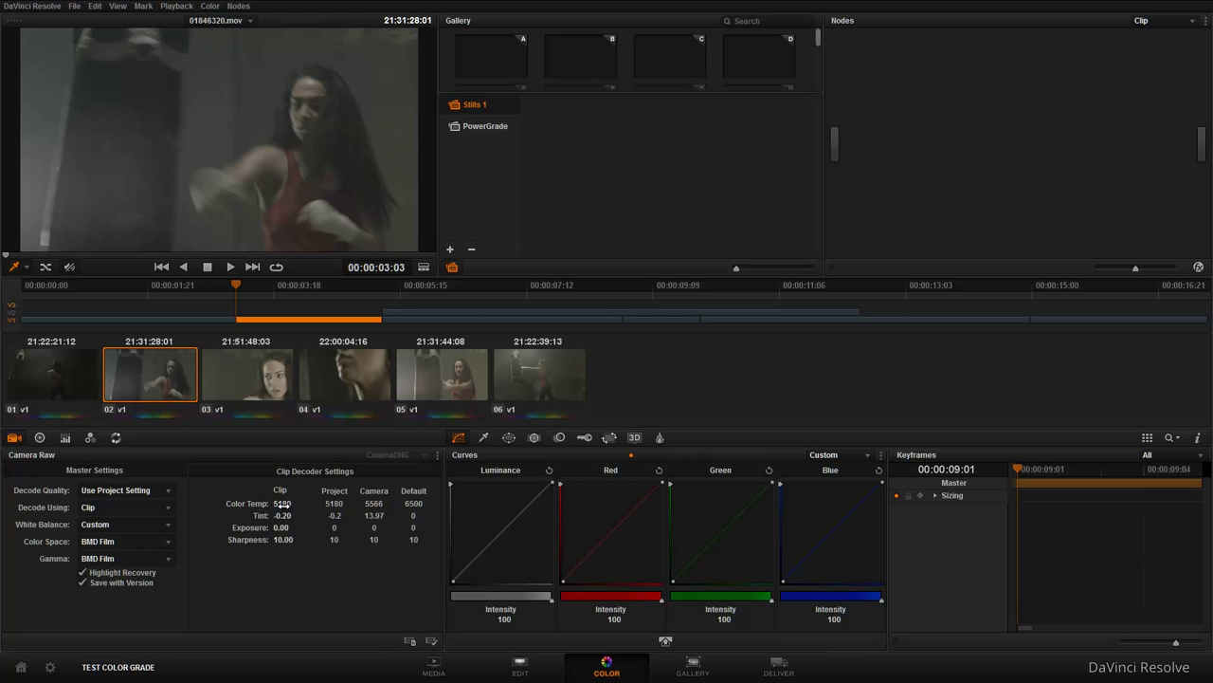
mouse_move(282, 514)
left_mouse_down()
mouse_move(300, 515)
mouse_move(283, 503)
mouse_move(313, 503)
mouse_move(275, 503)
left_mouse_up()
- Decode clip 02 from its Clip settings and lower its Color Temp to 2000
left_click(248, 380)
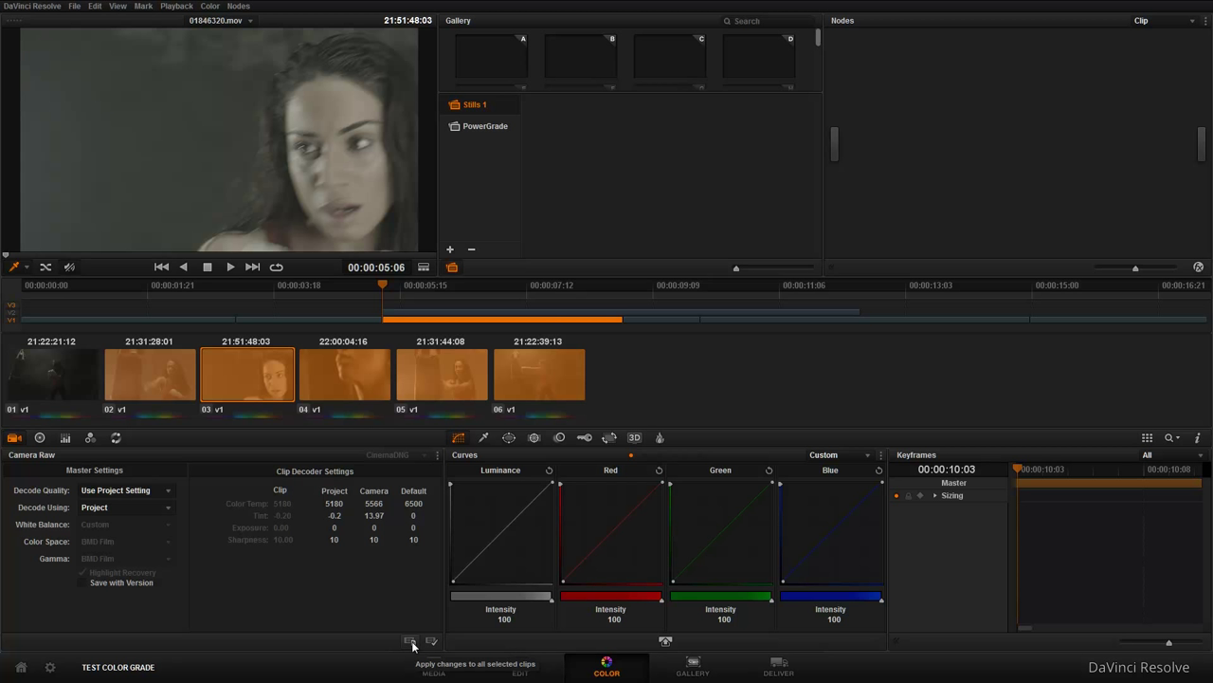
left_click(228, 379)
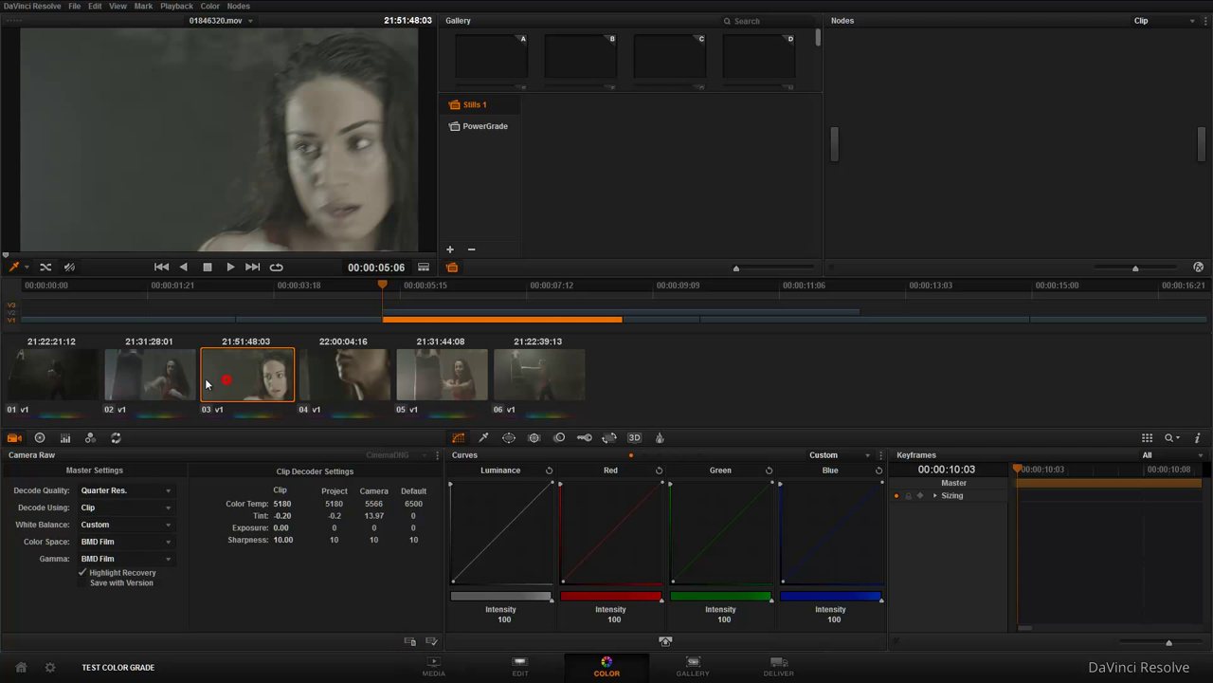
left_click(168, 379)
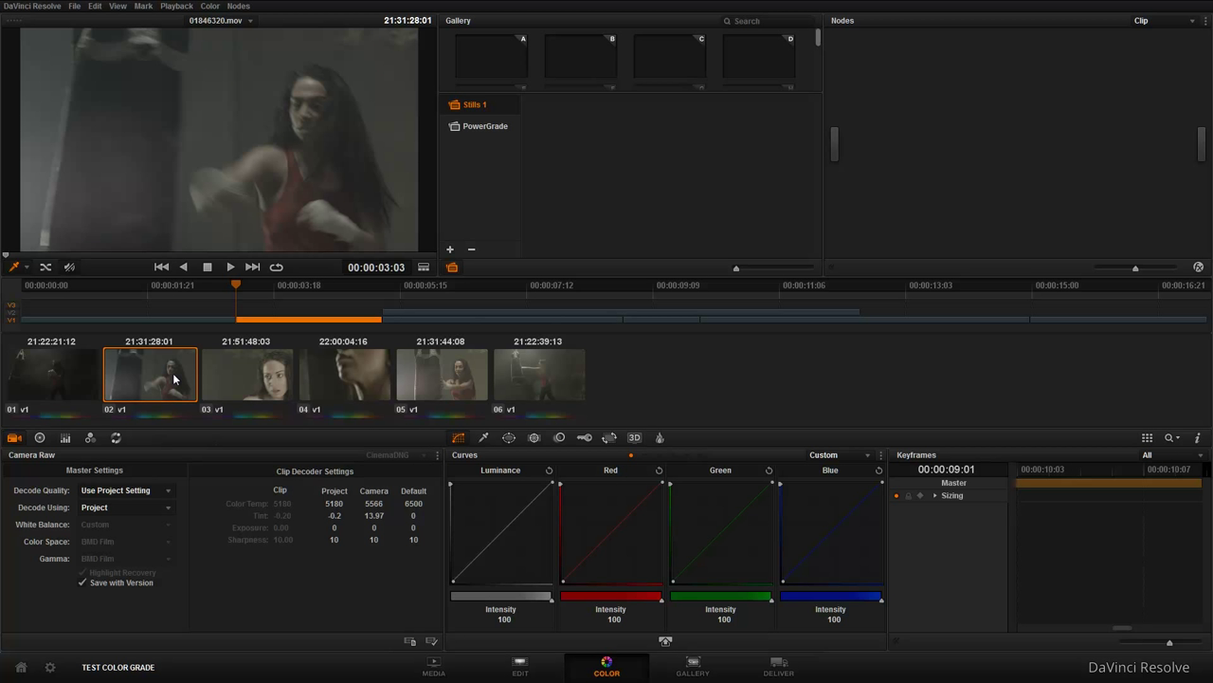
left_click(130, 513)
left_click(122, 559)
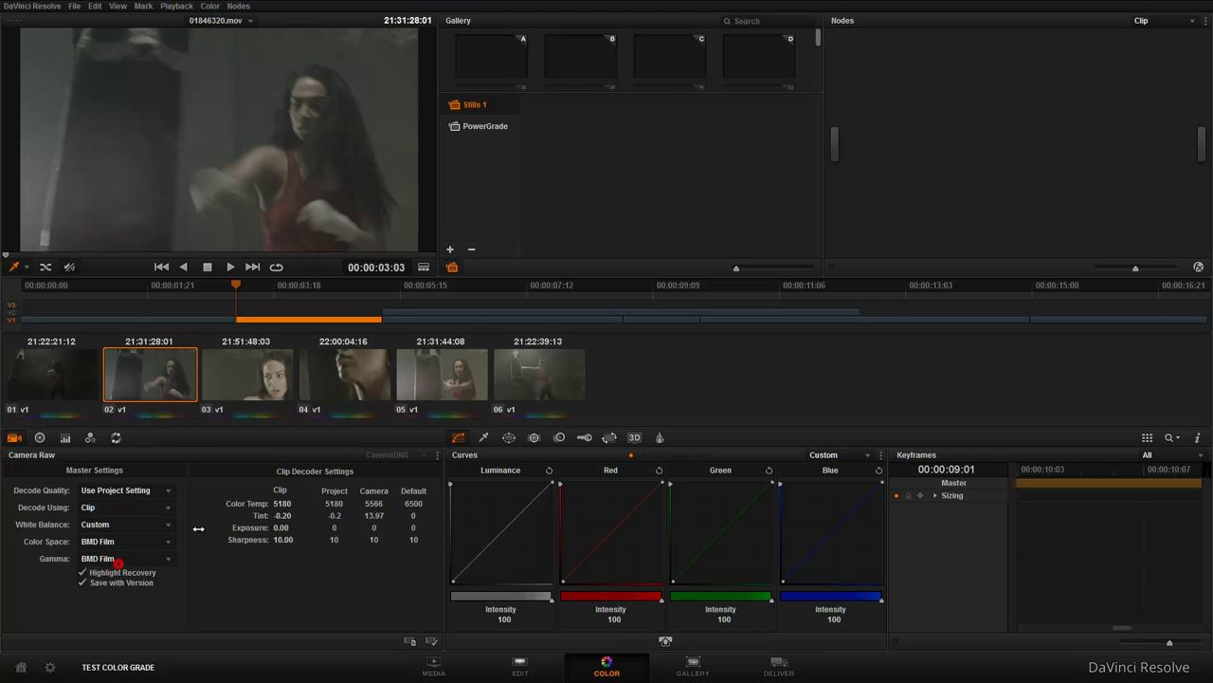
left_click_drag(282, 504, 294, 527)
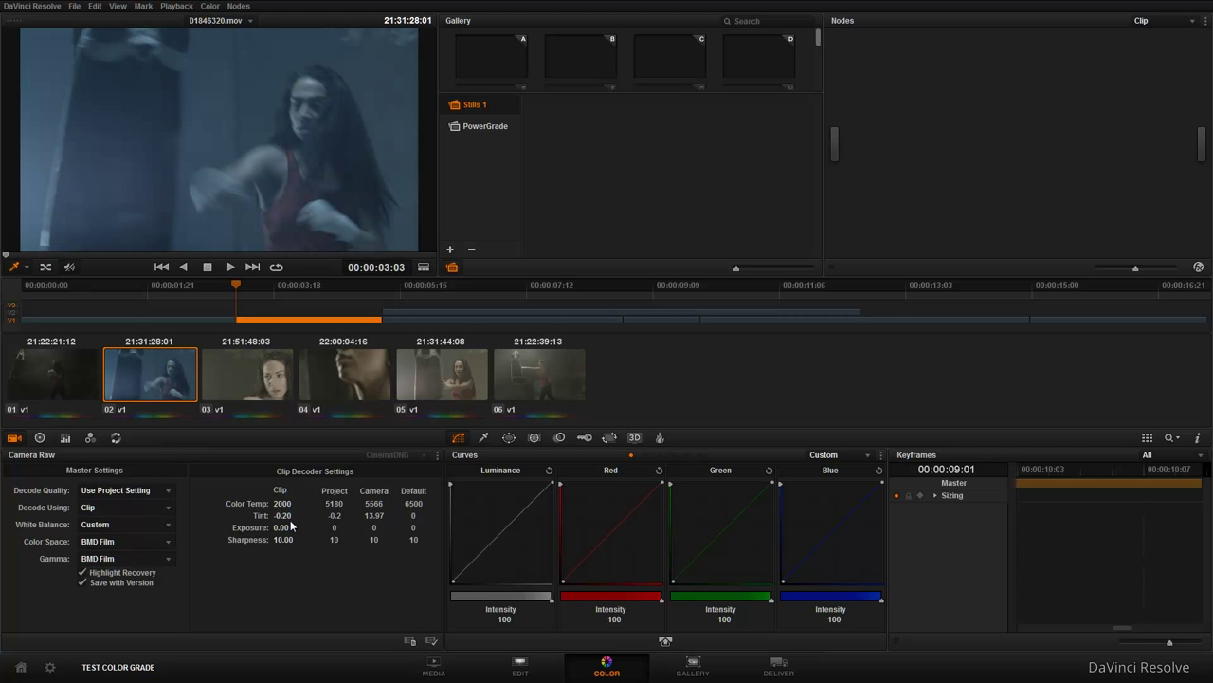
left_click(410, 642)
- Select clip 03 and add clips 04, 05 and 06 to the selection
left_click(275, 384)
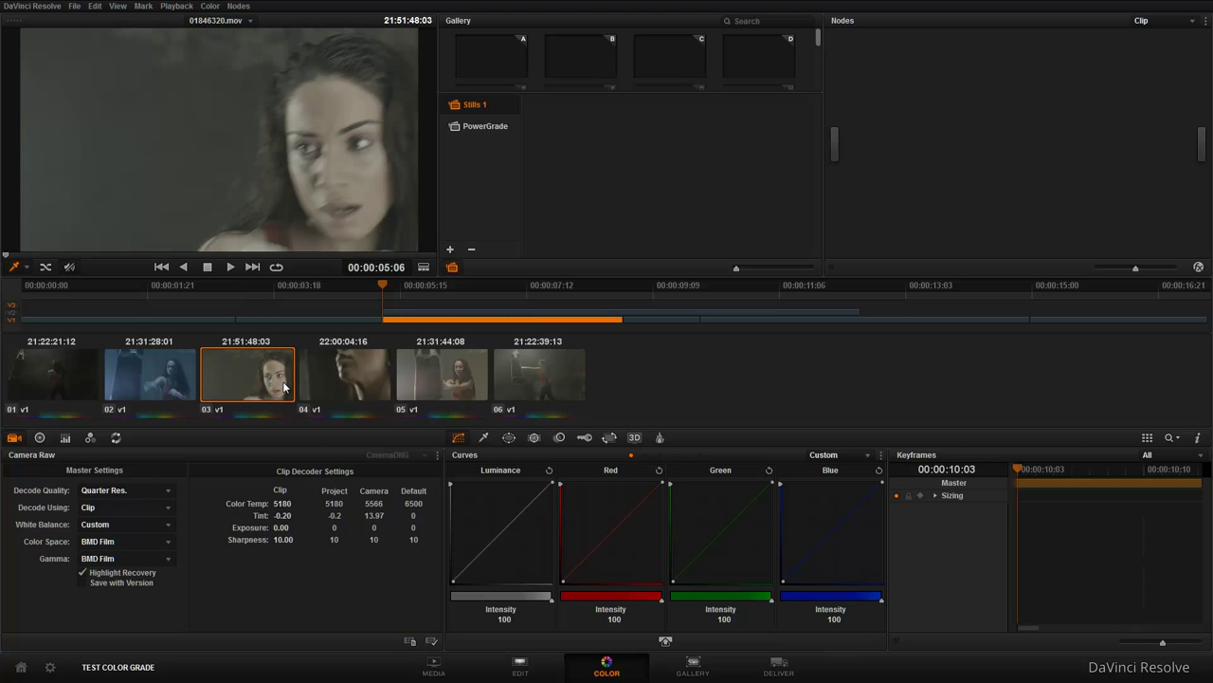
left_click(172, 379)
left_click(250, 378)
left_click(343, 387, "ctrl")
left_click(436, 388, "ctrl")
left_click(539, 377, "ctrl")
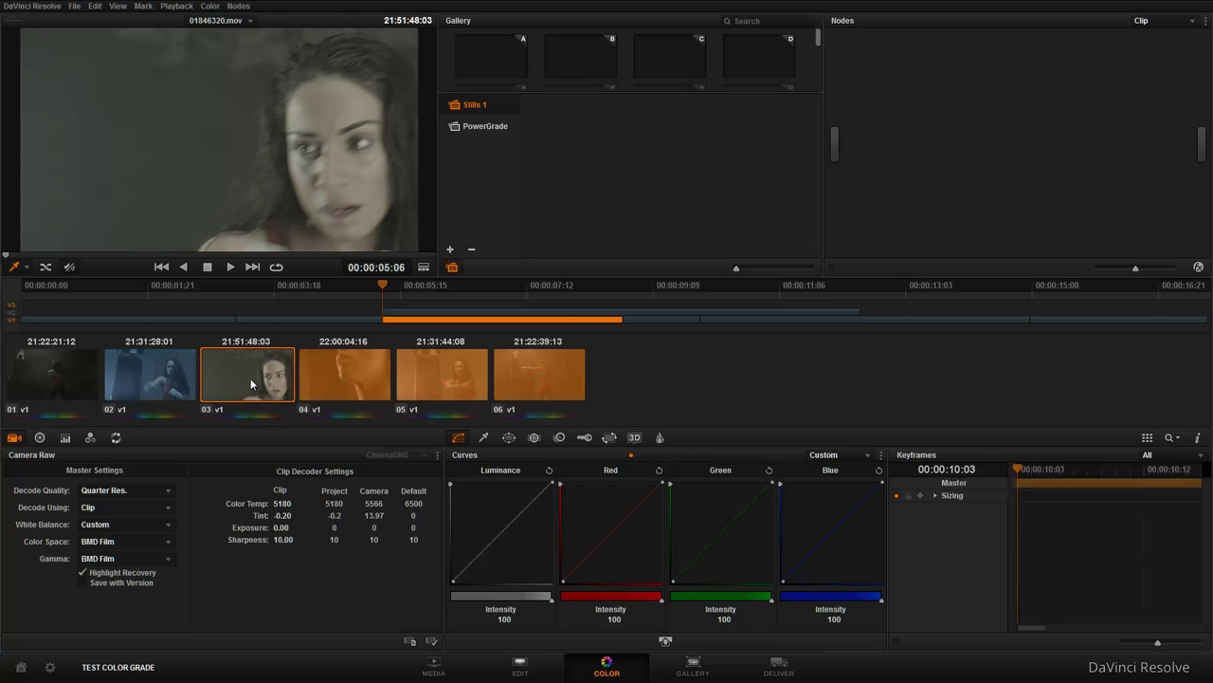
- Enter a Color Temp of 2000 for clips 03 to 06
double_click(282, 504)
type("2000")
key("Return")
- Check the cooler result on clips 03 to 06, finishing on clip 02
left_click(348, 376)
left_click(432, 379)
left_click(541, 377)
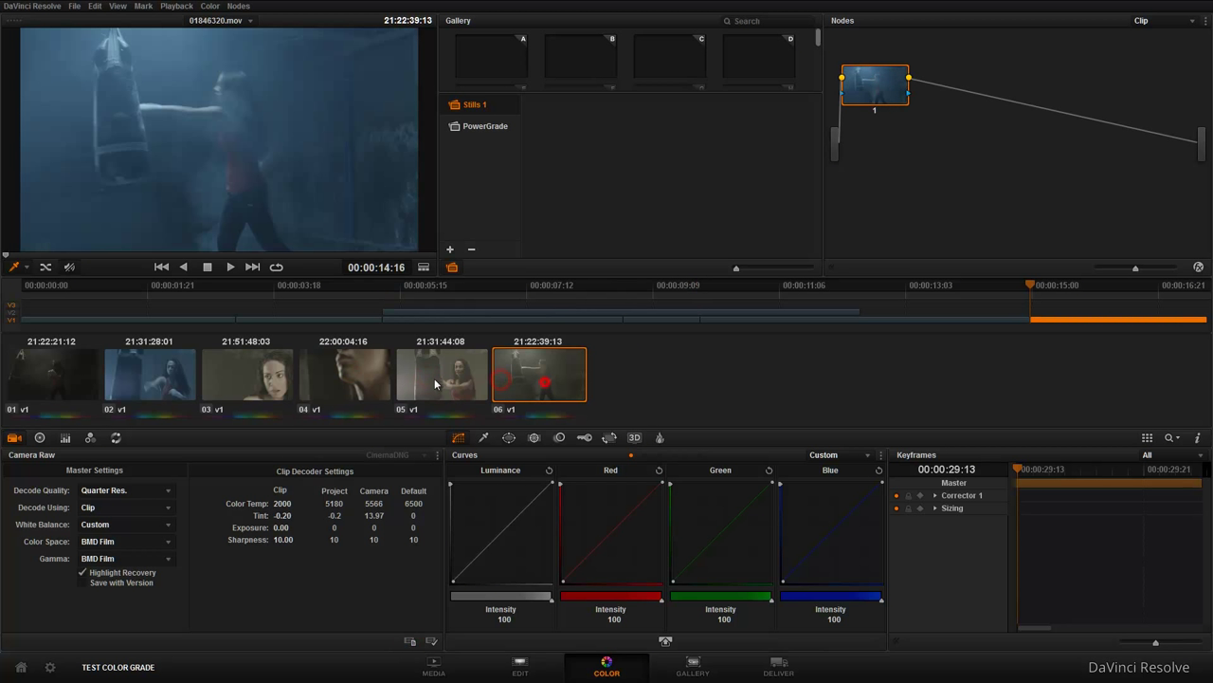
left_click(339, 378)
left_click(254, 382)
left_click(330, 376)
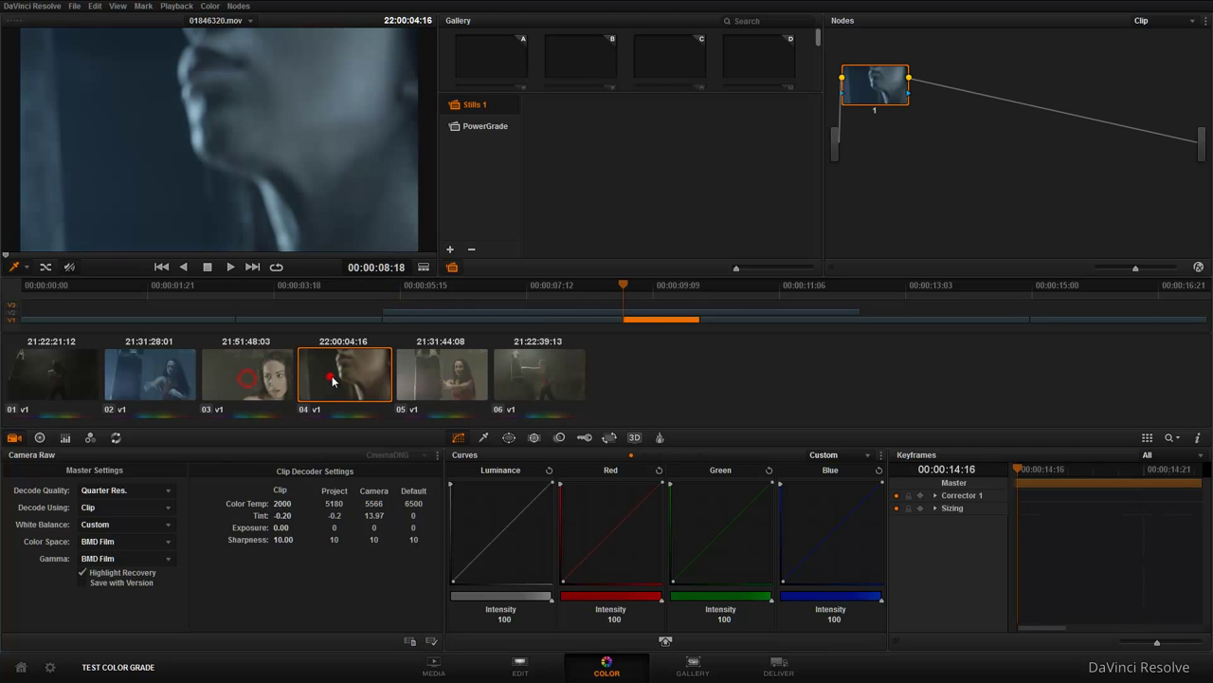
left_click(413, 375)
left_click(508, 387)
left_click(343, 379)
left_click(169, 381)
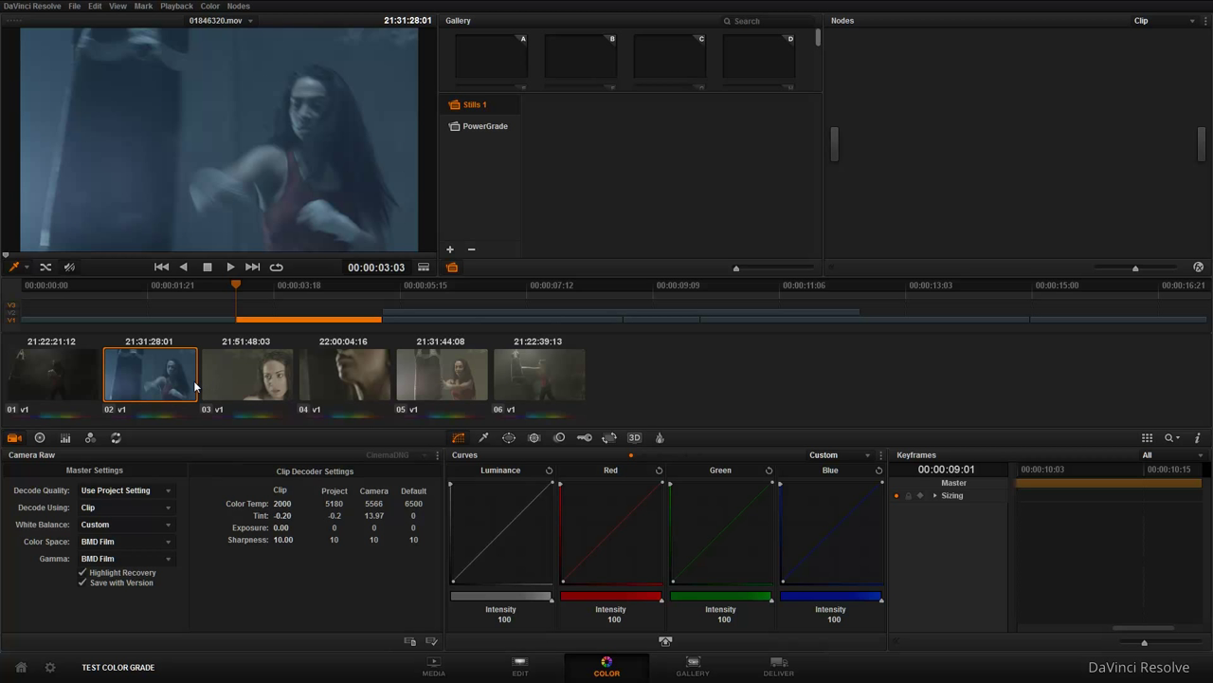
left_click(50, 668)
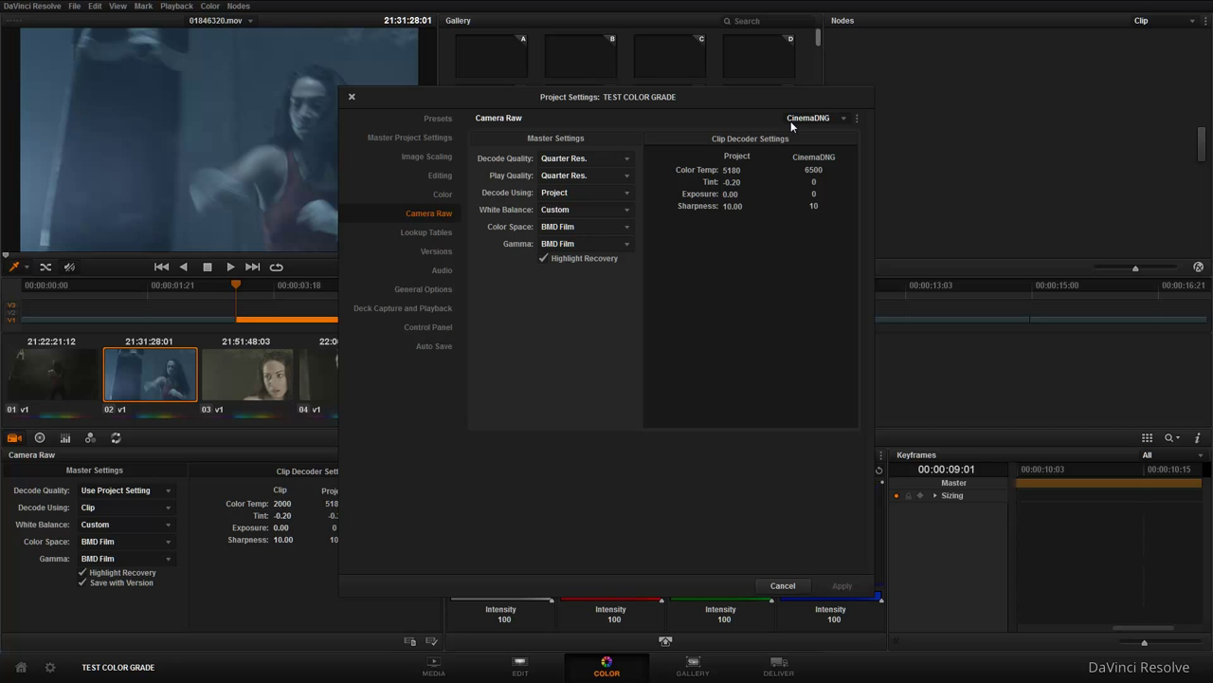
left_click(783, 586)
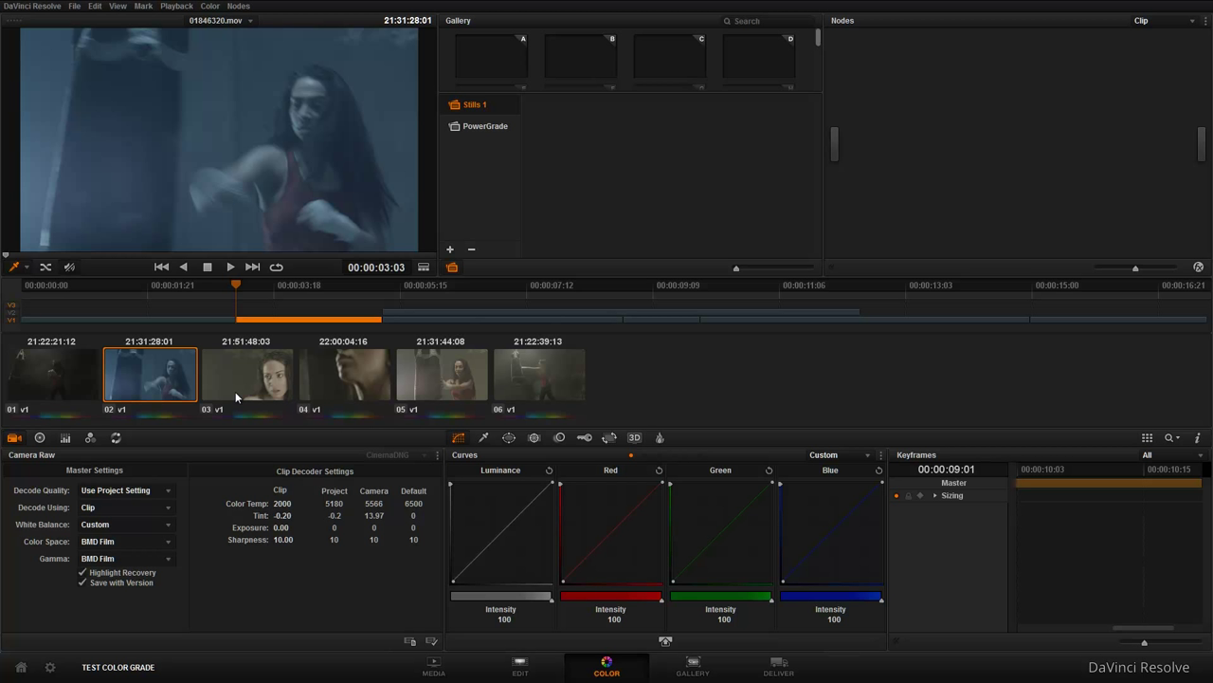
left_click(272, 383)
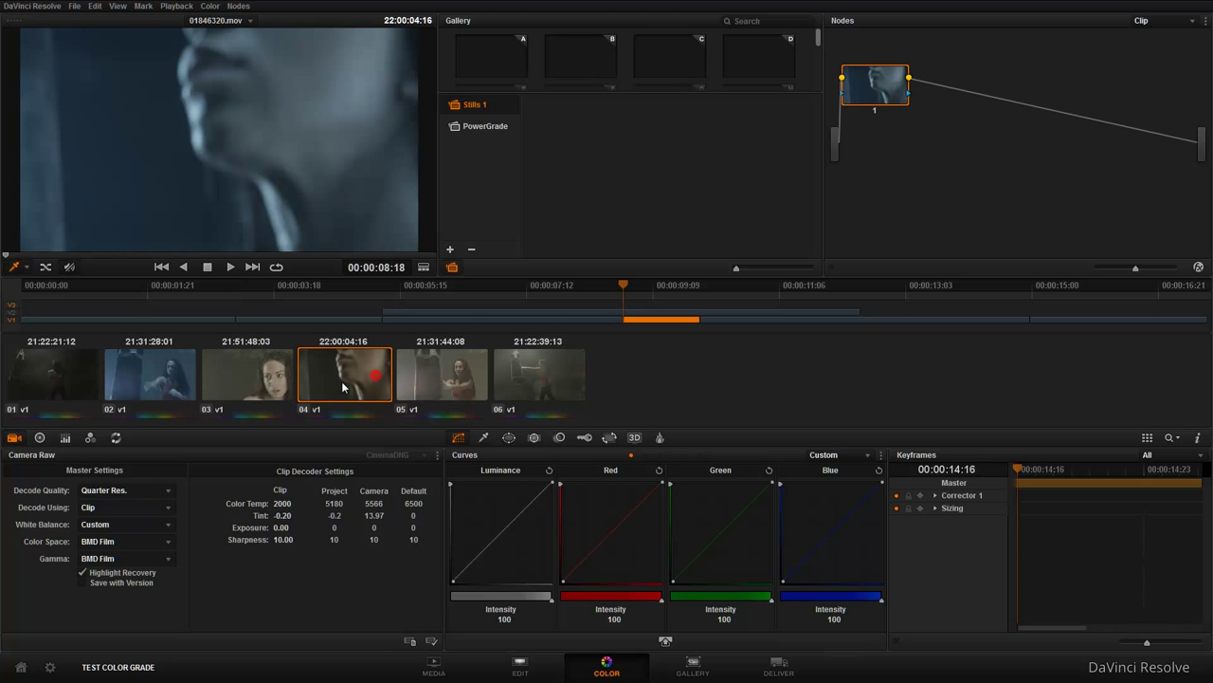
left_click(190, 386)
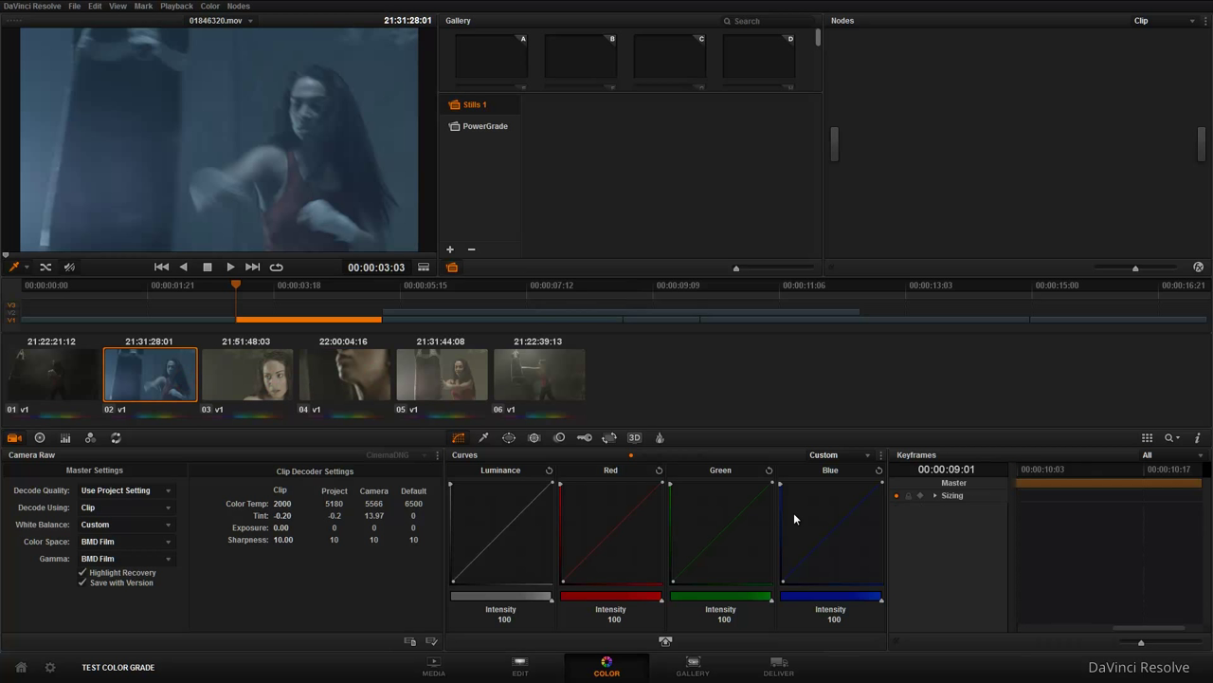